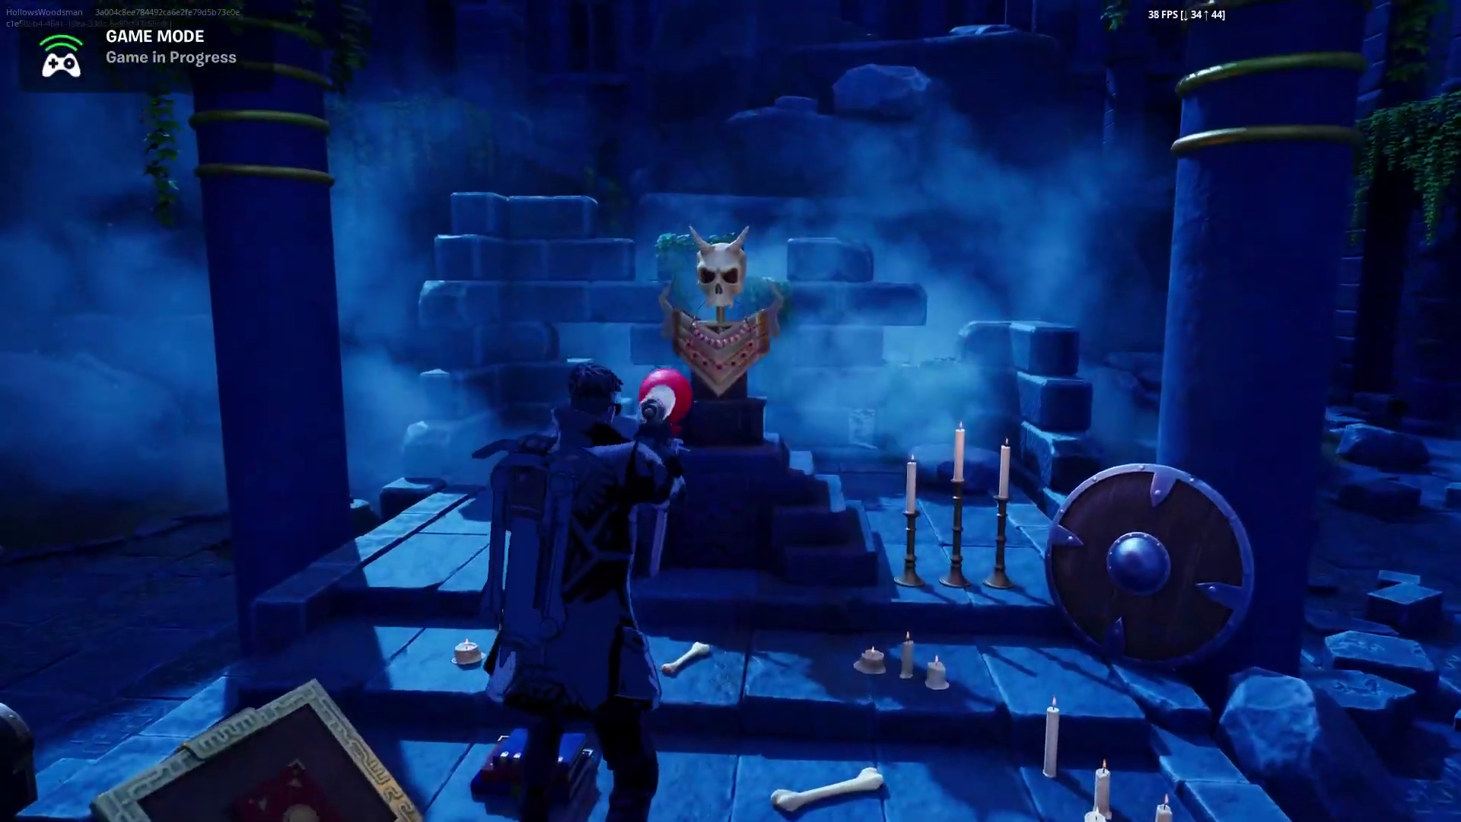
Walk past the skull altar toward the ruined building and climb onto the wall's upper walkway
key(w)
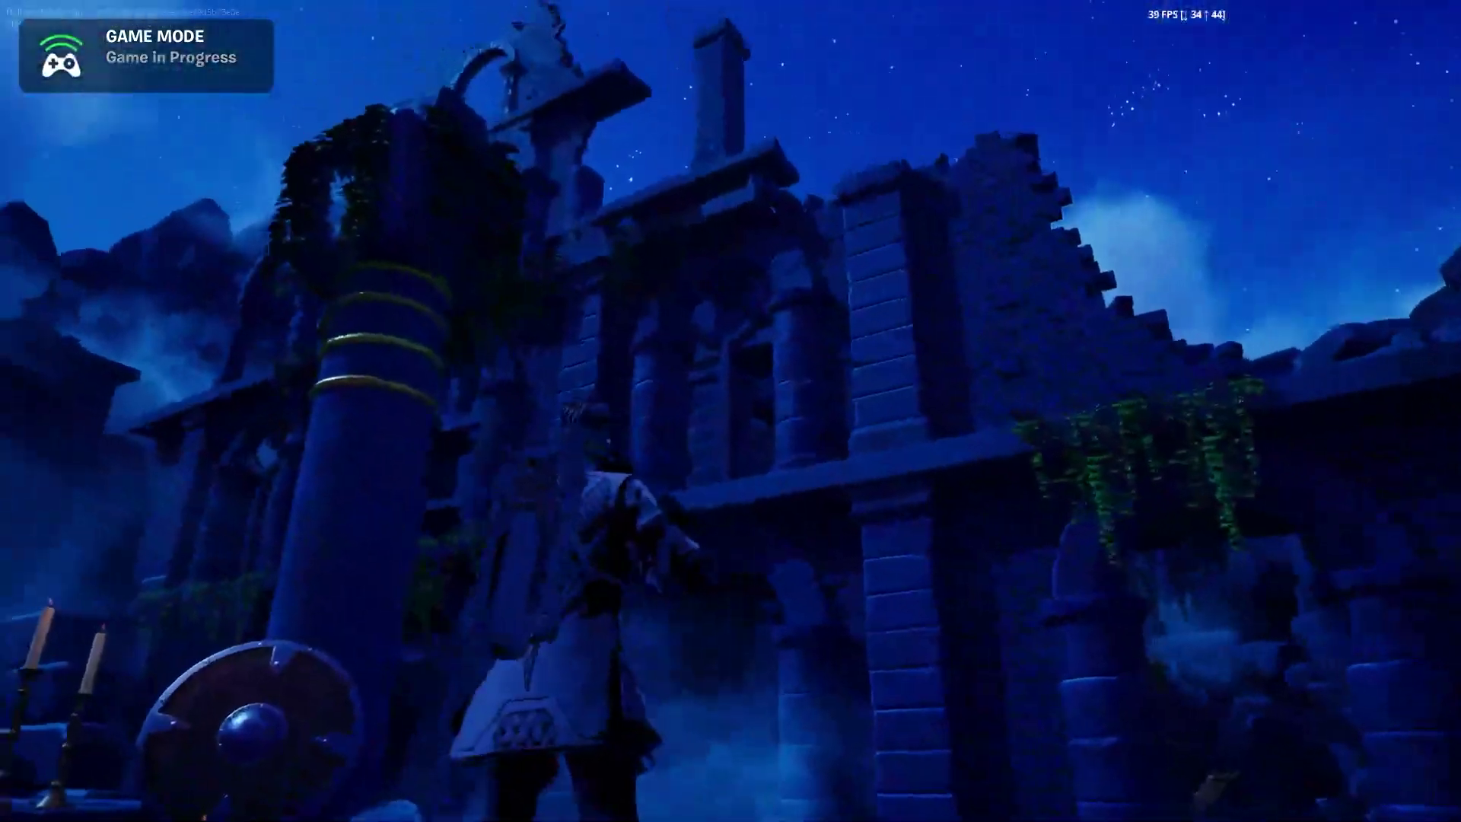
key(w)
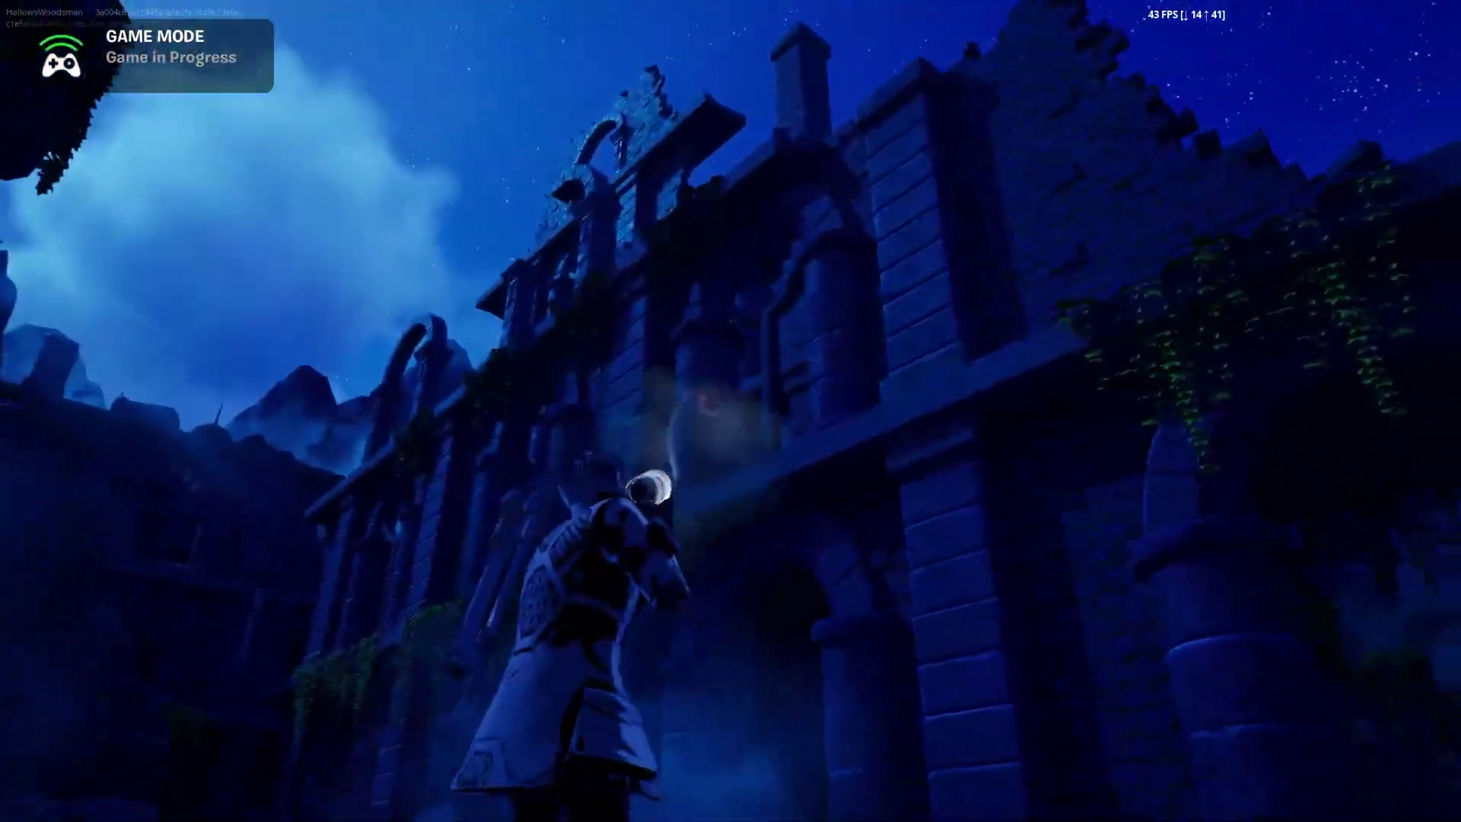
key(w)
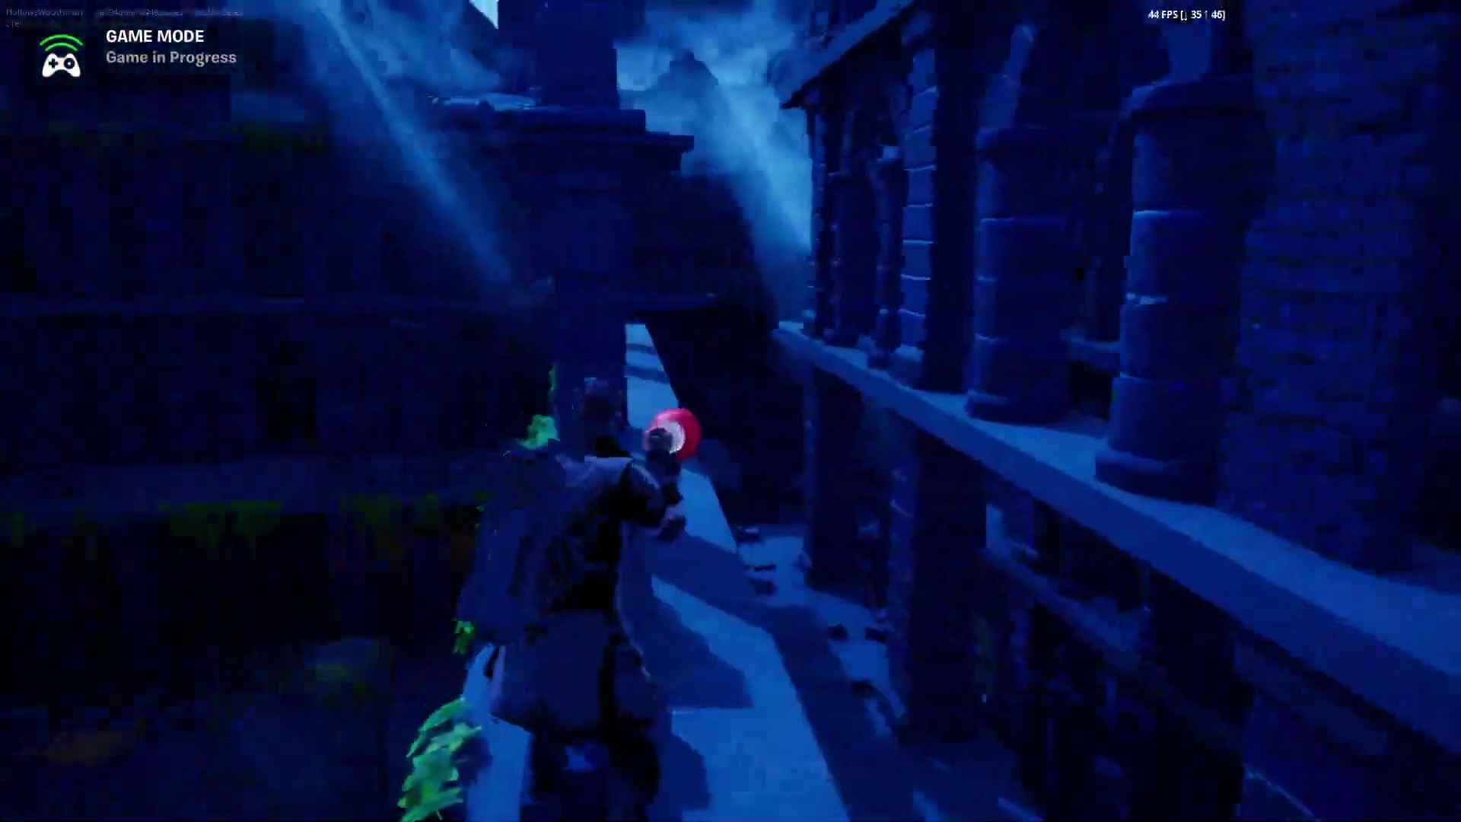
key(w)
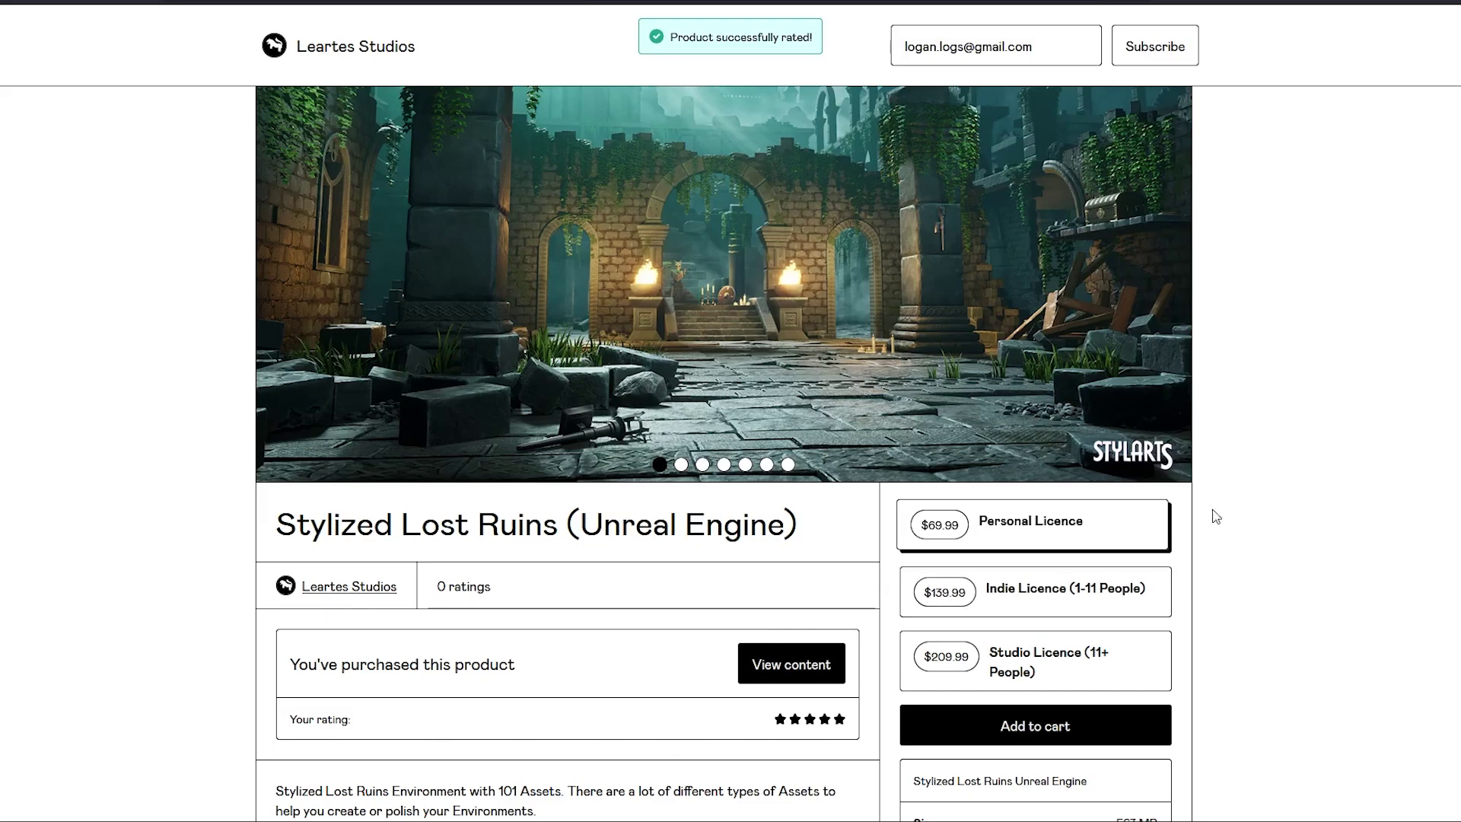
scroll(1283, 496, up, 3)
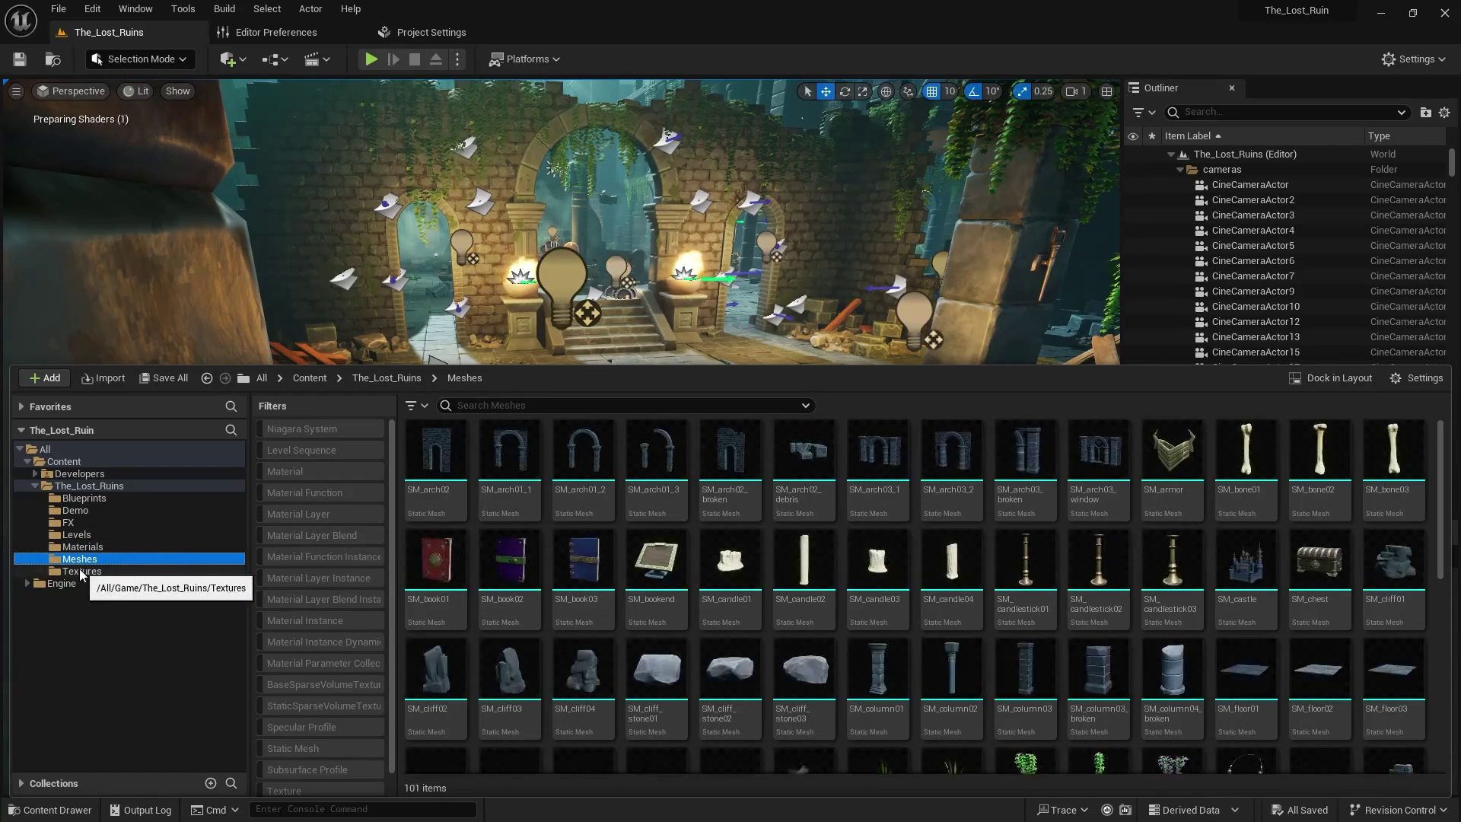
Show Content Browser assets as a detailed column list and expand The_Lost_Ruins folder tree
click(82, 571)
click(1416, 378)
click(1256, 304)
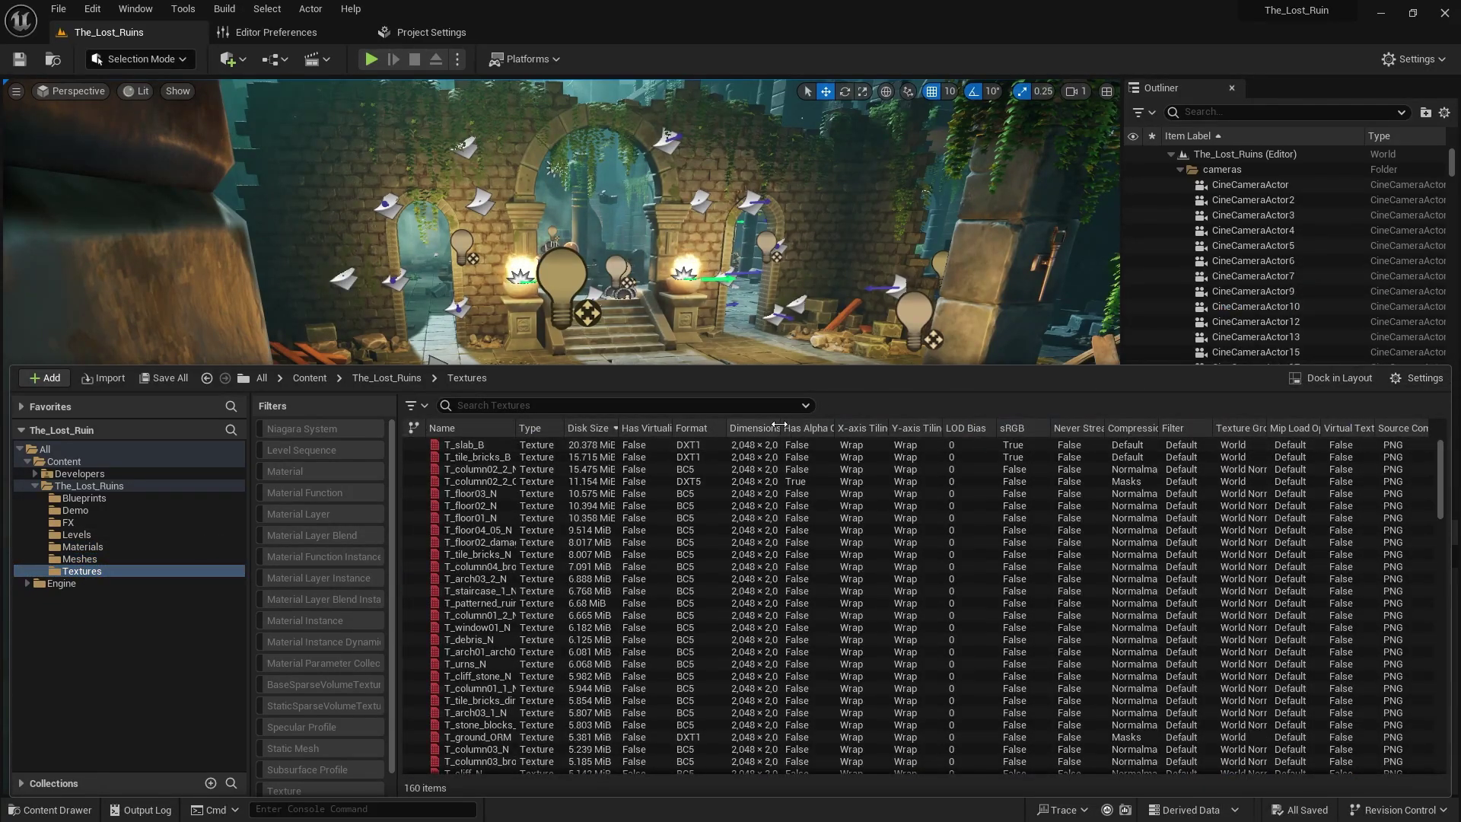
click(76, 485)
click(35, 486)
click(35, 485)
Migrate the selected The_Lost_Ruins subfolders to the other project's Content folder
shift+click(81, 571)
right_click(76, 567)
click(122, 378)
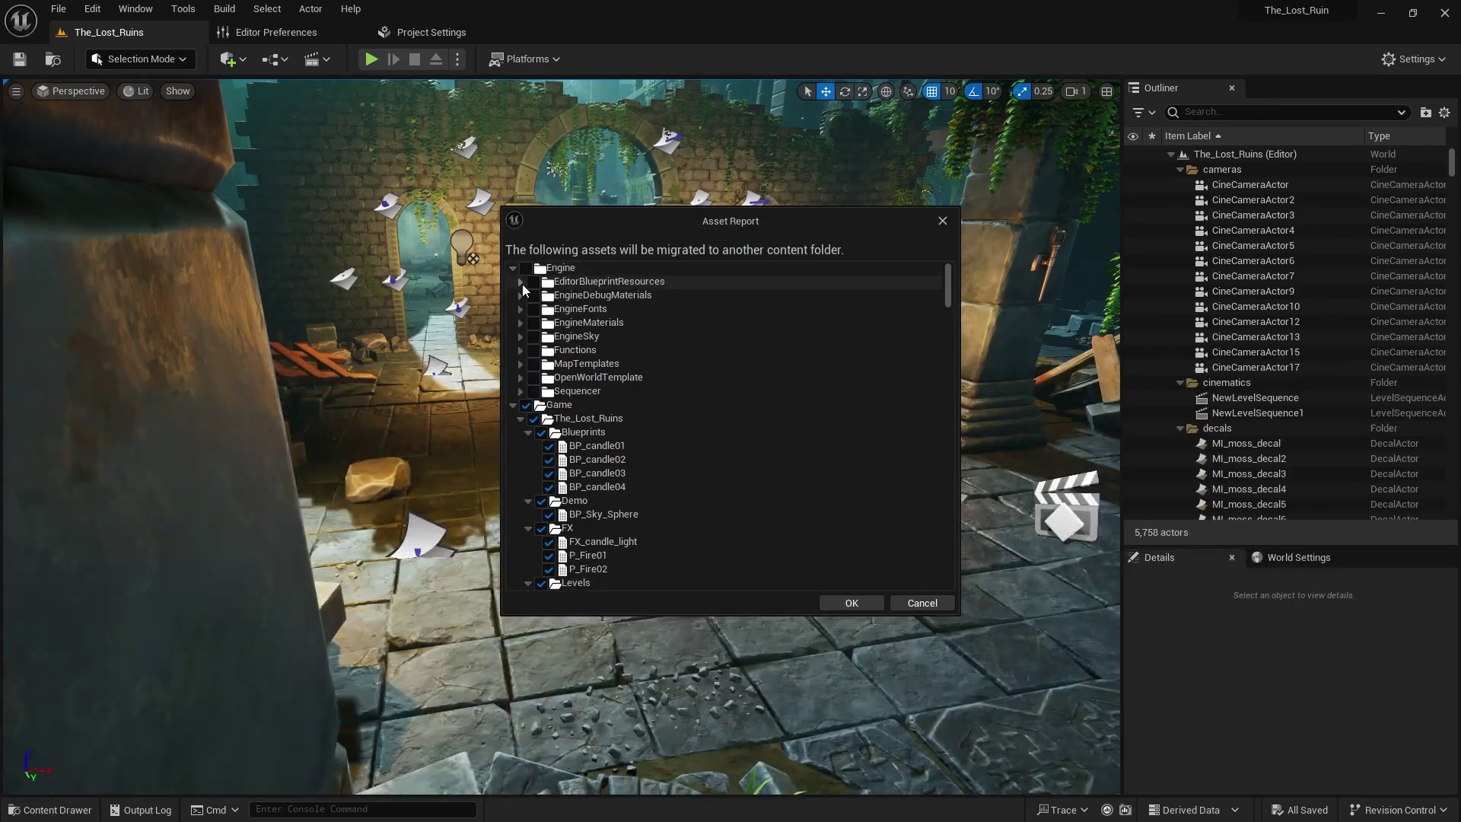
drag(948, 285, 949, 567)
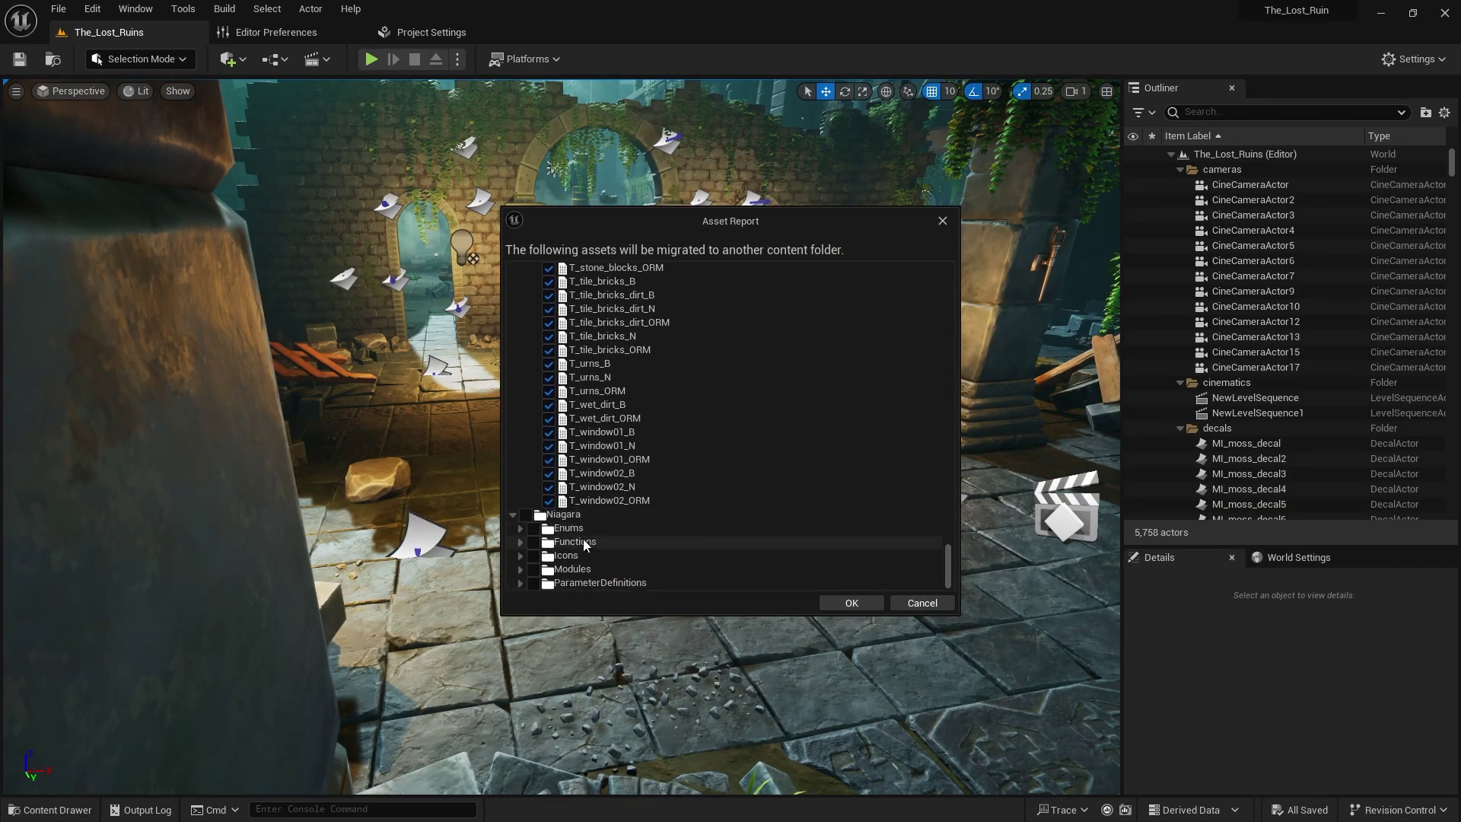
click(851, 603)
click(1026, 782)
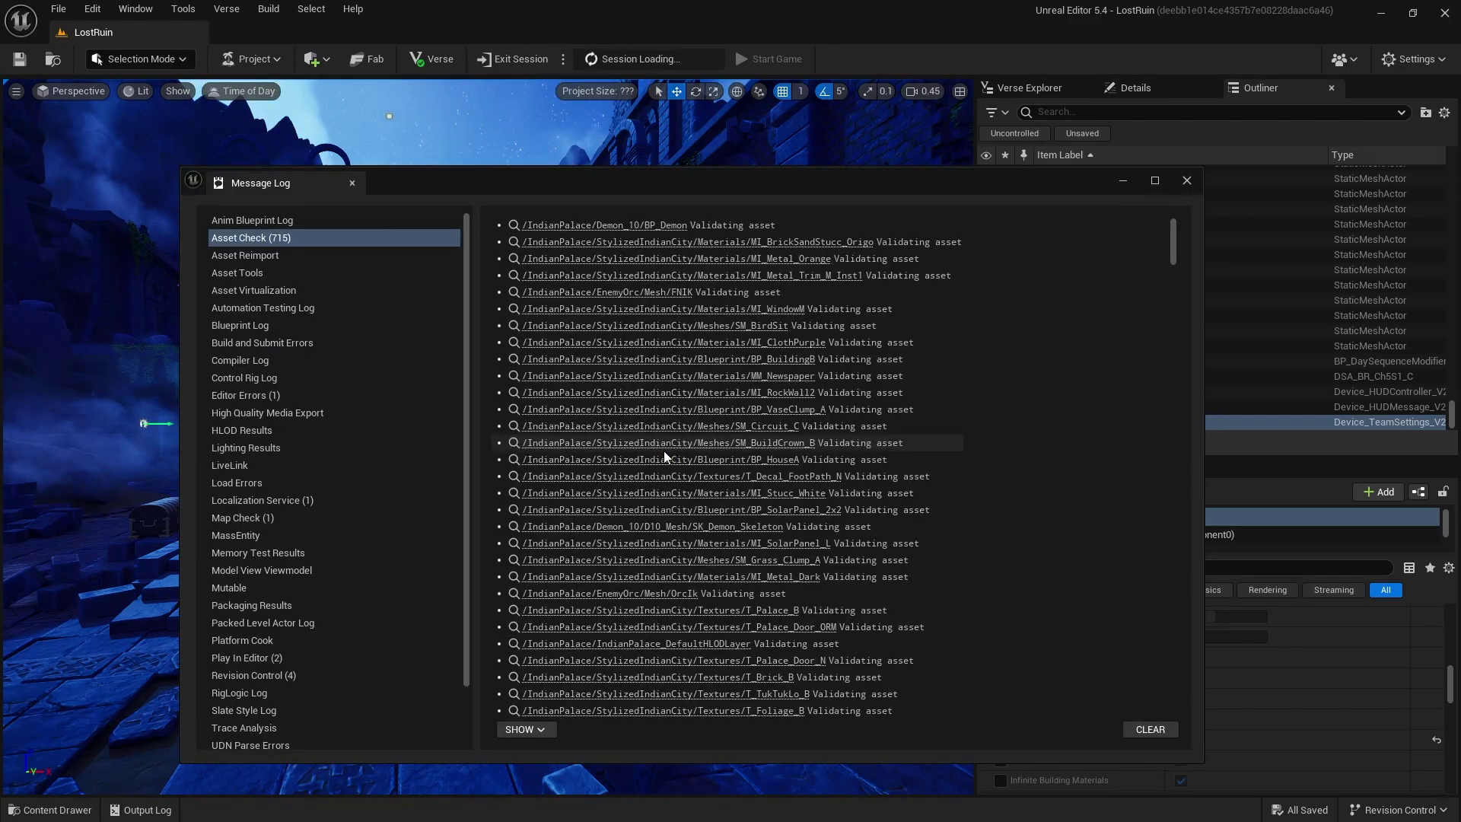
Clear the Asset Check messages and close the Message Log to reveal the LostRuin level
click(1169, 729)
click(1187, 180)
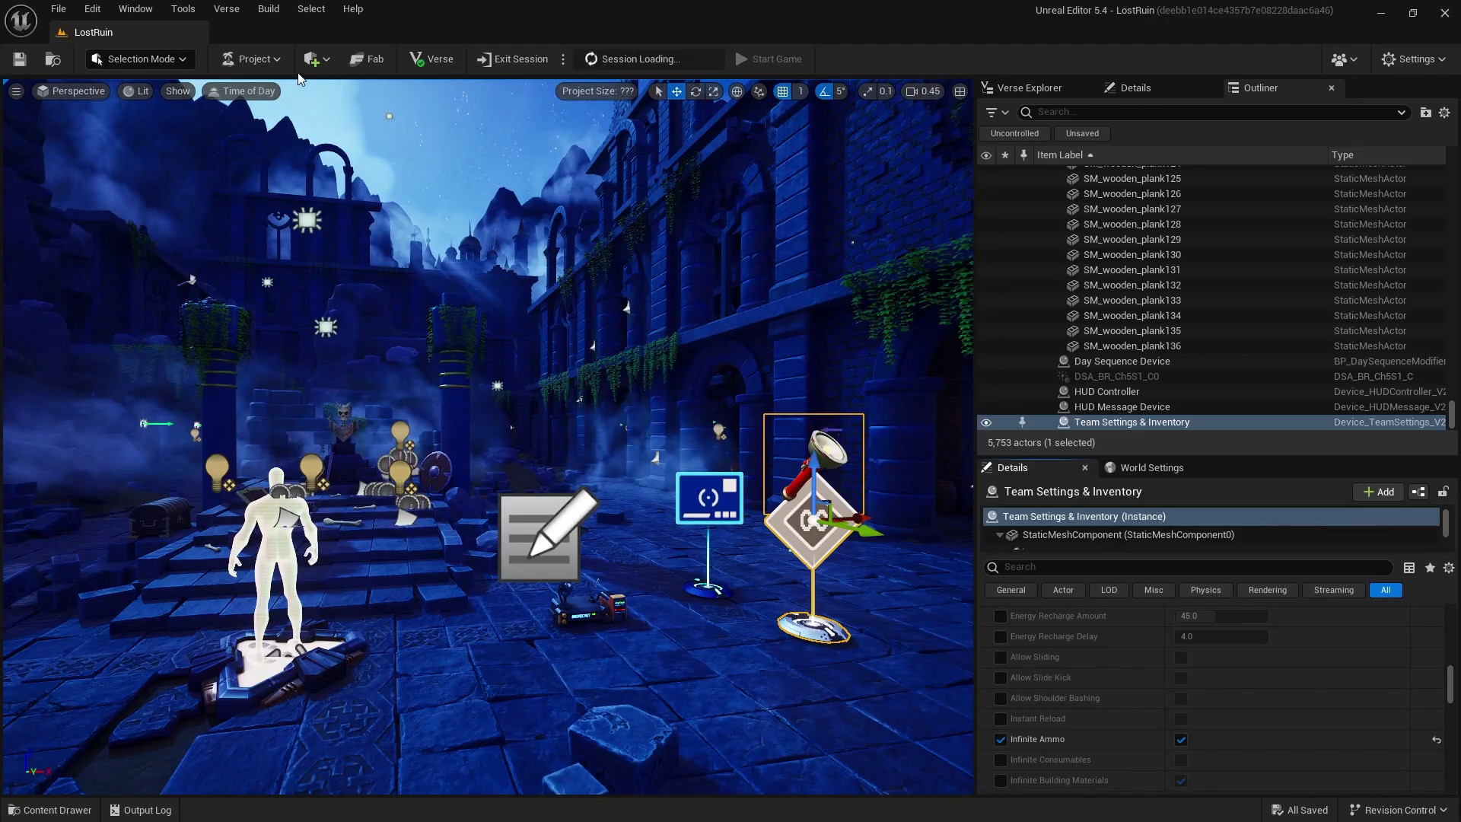
Launch the LostRuin island session from the Project menu
click(251, 58)
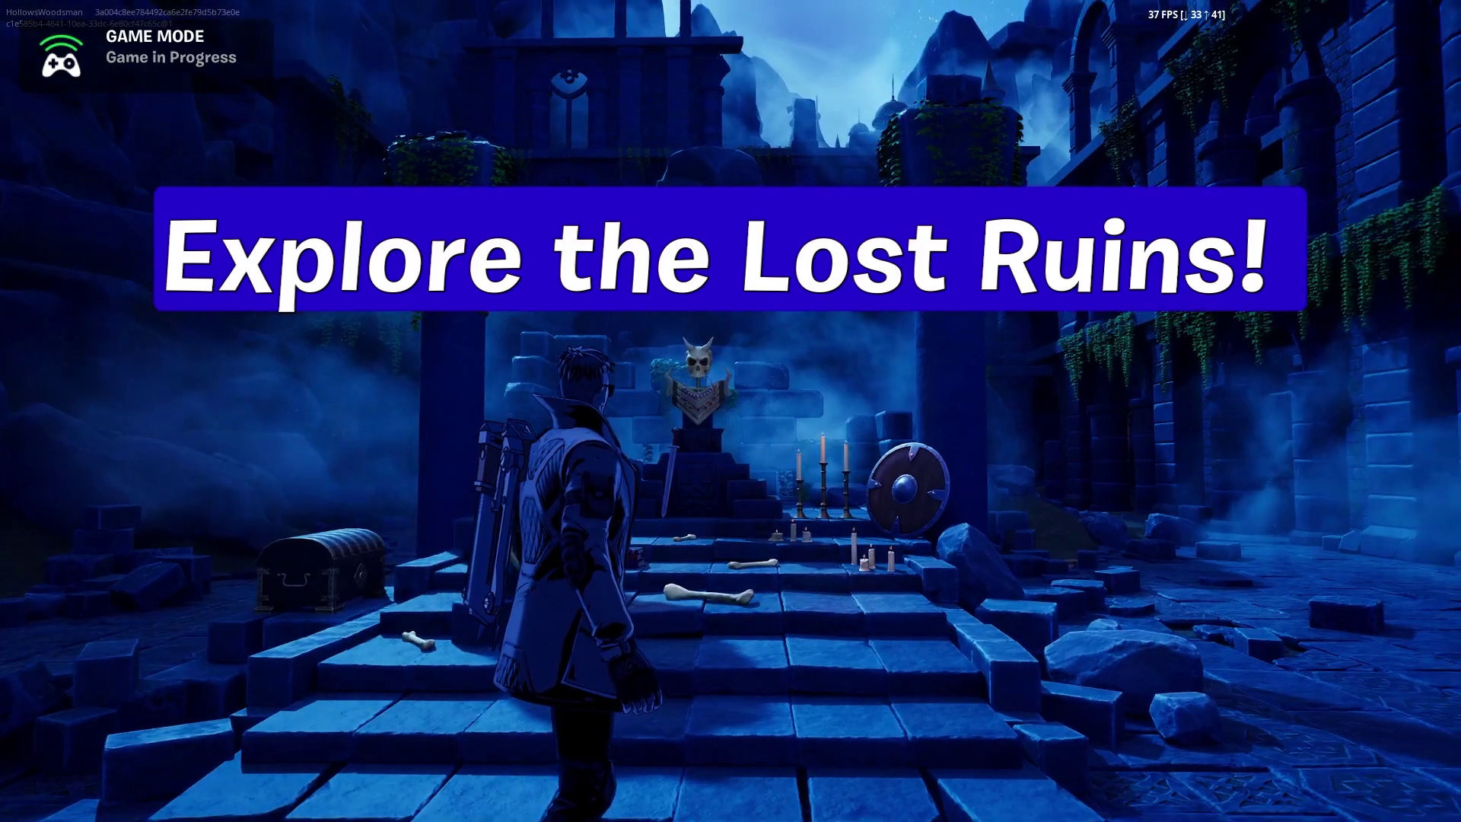
Run through the courtyard archway and corridor, back to the skull altar, along the walkway, then jump toward the arch
key(w)
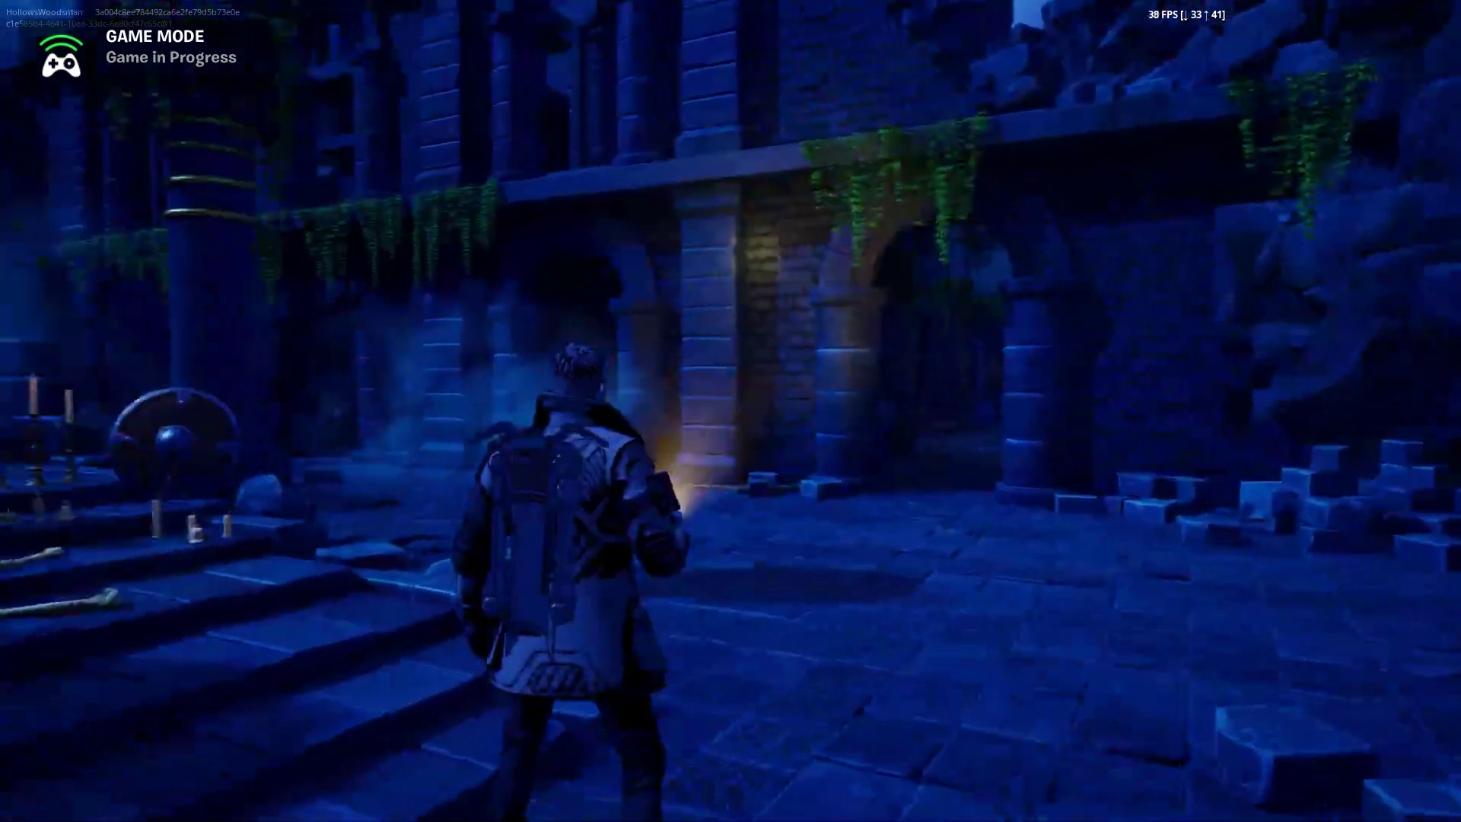
key(w)
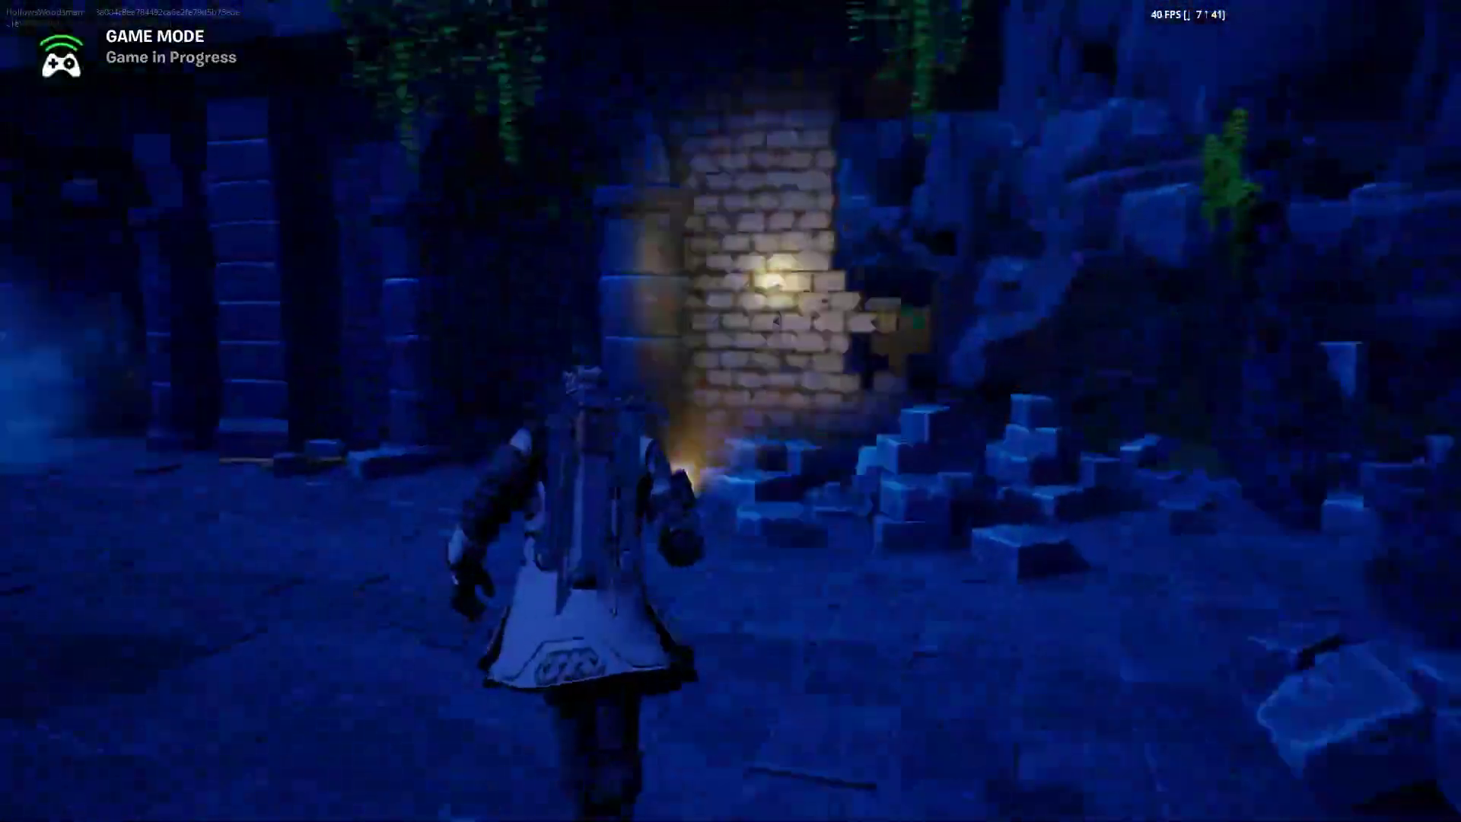
key(w)
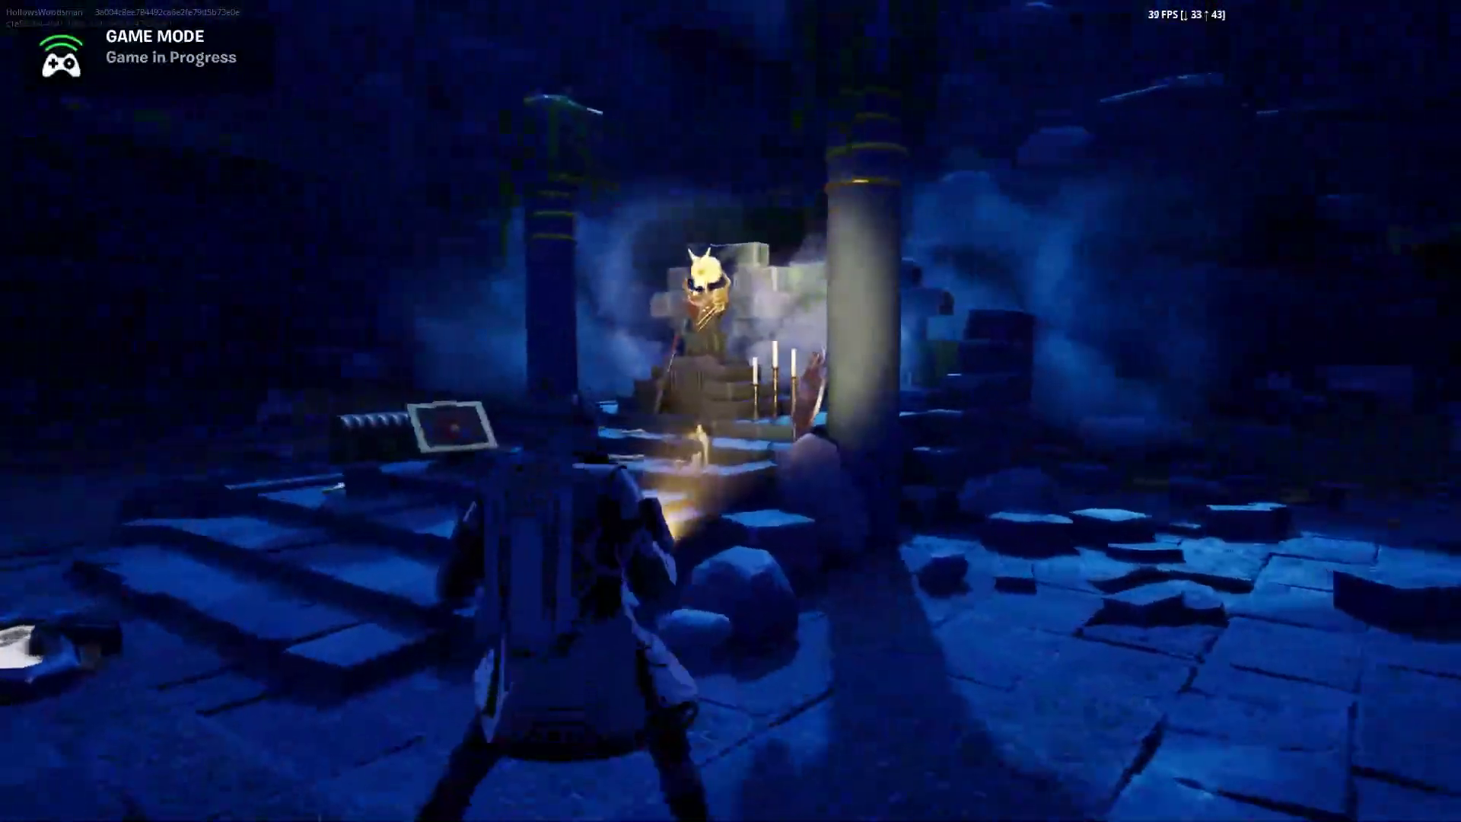
key(w)
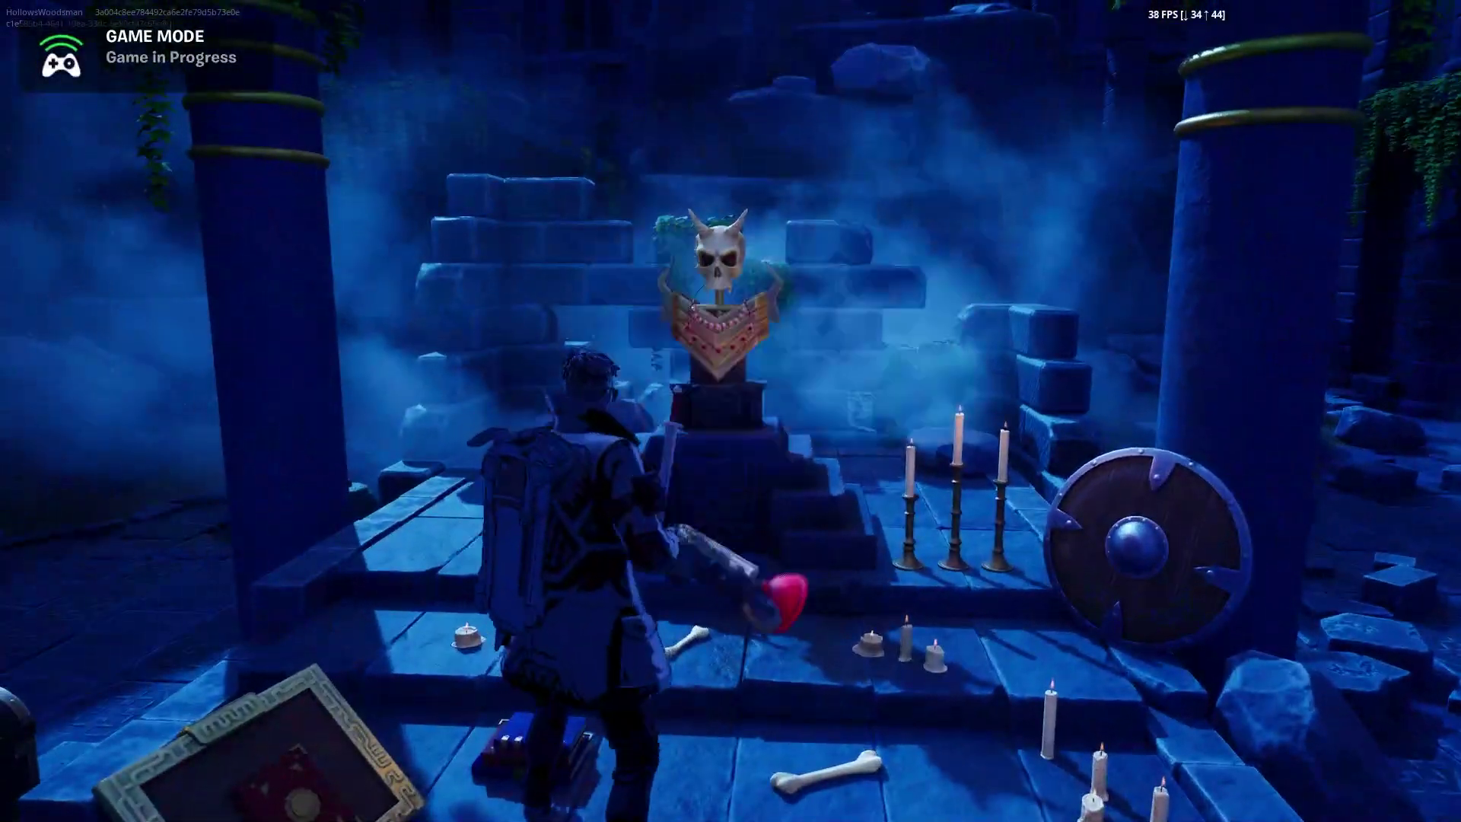
key(w)
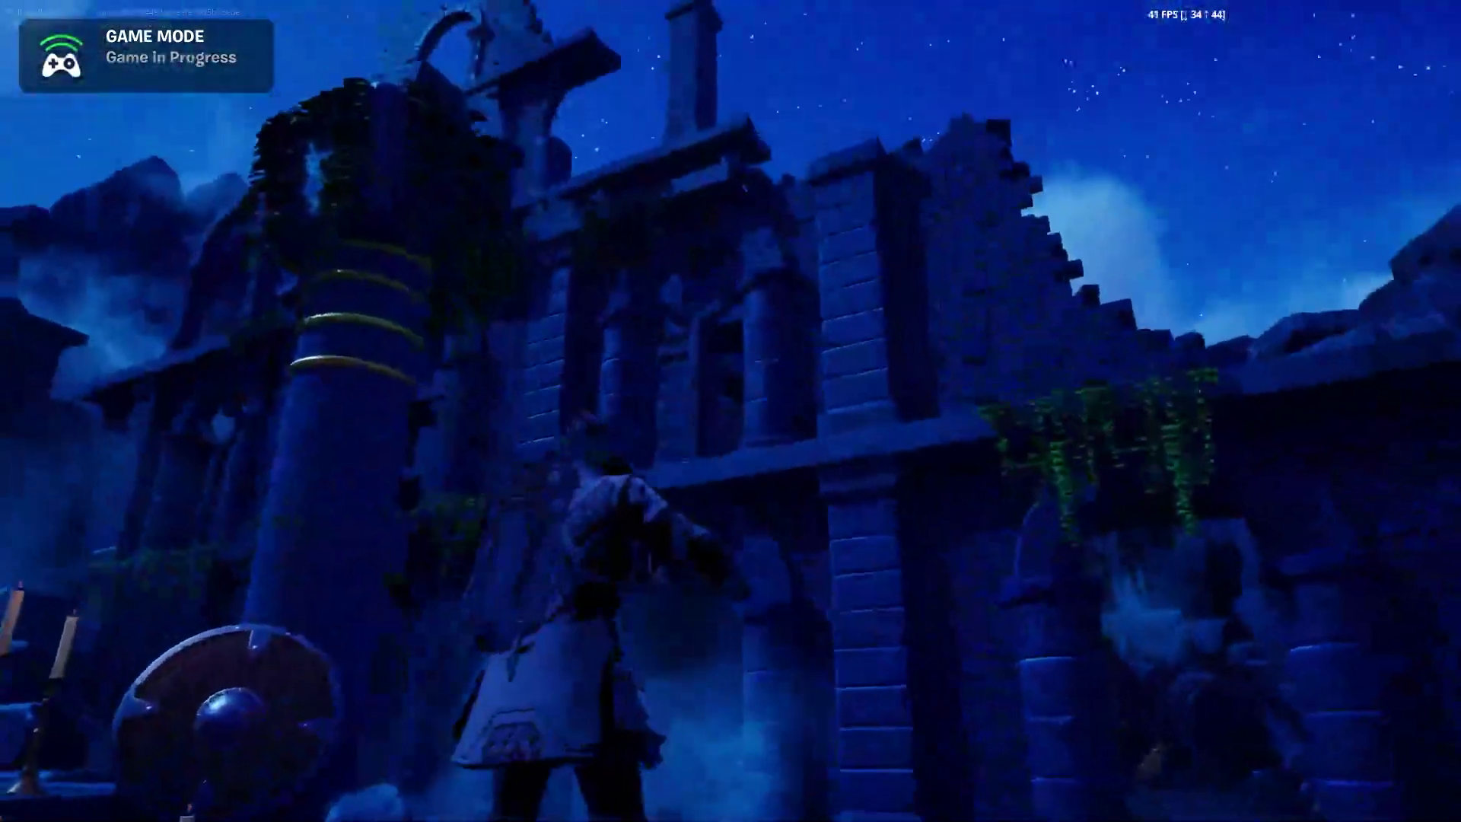
key(w)
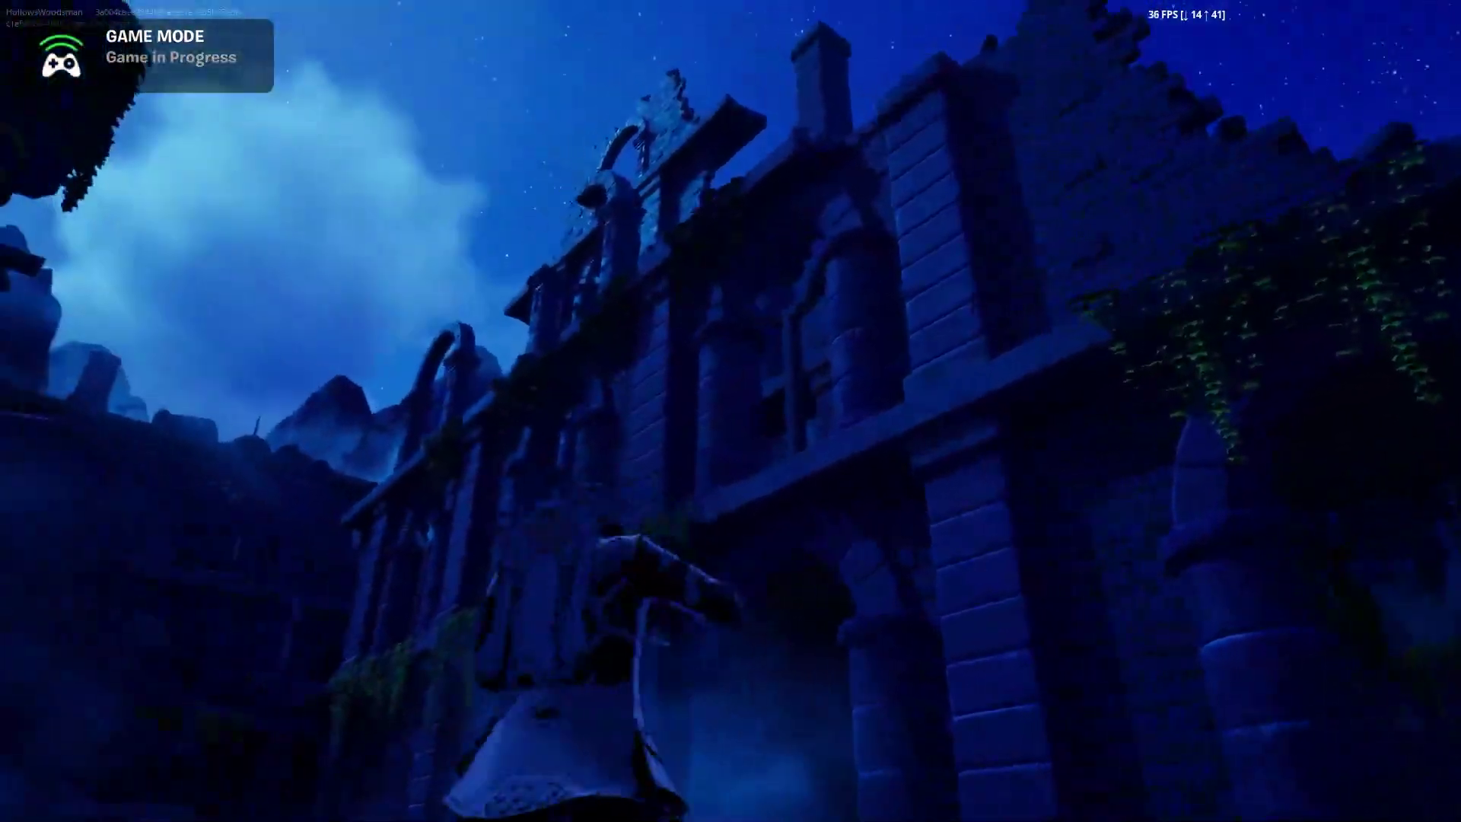
key(w)
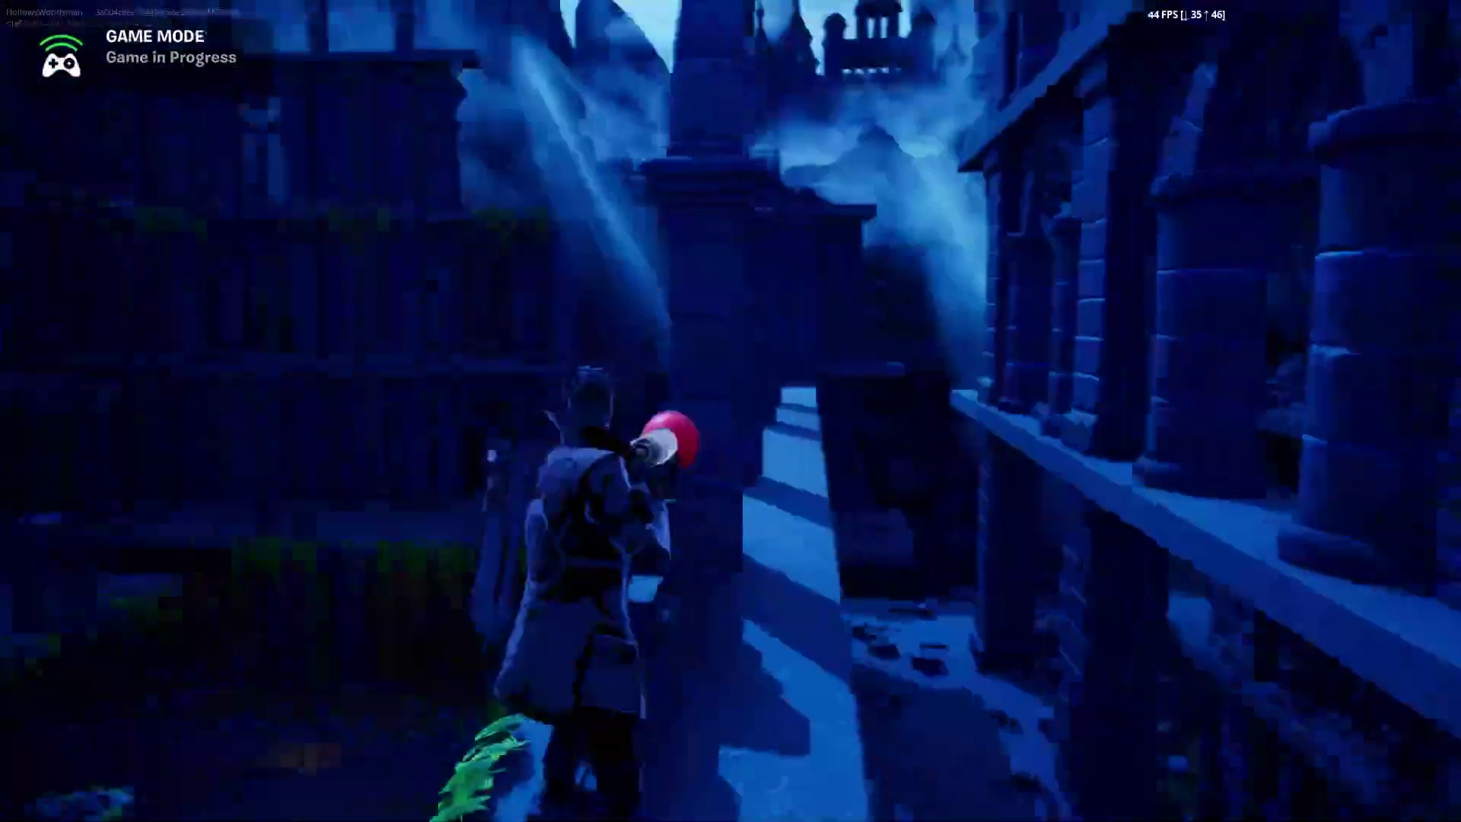
drag(730, 411, 228, 129)
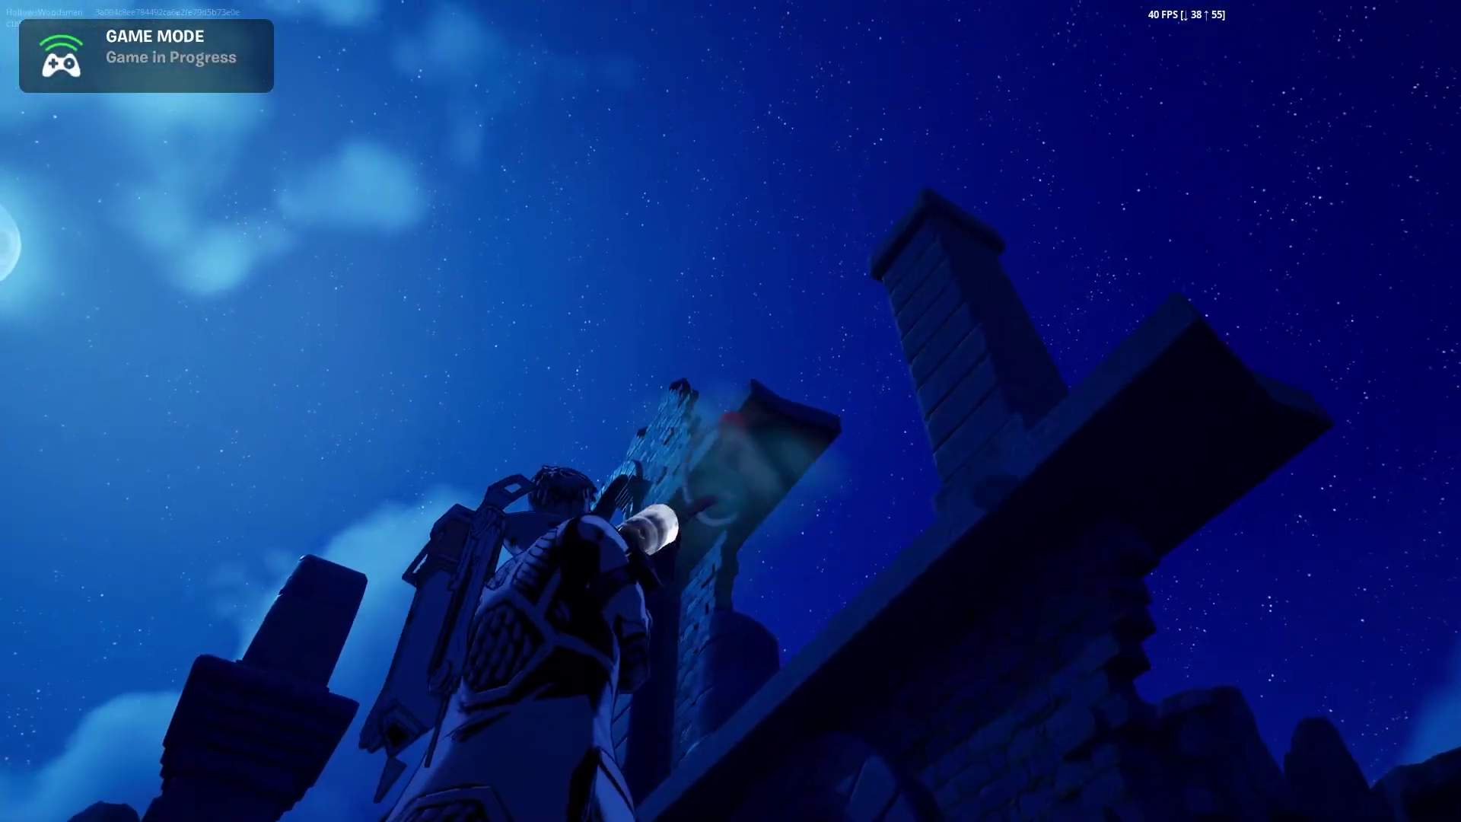
key(space)
End the Lost Ruins play session with END GAME from the Esc menu
key(Escape)
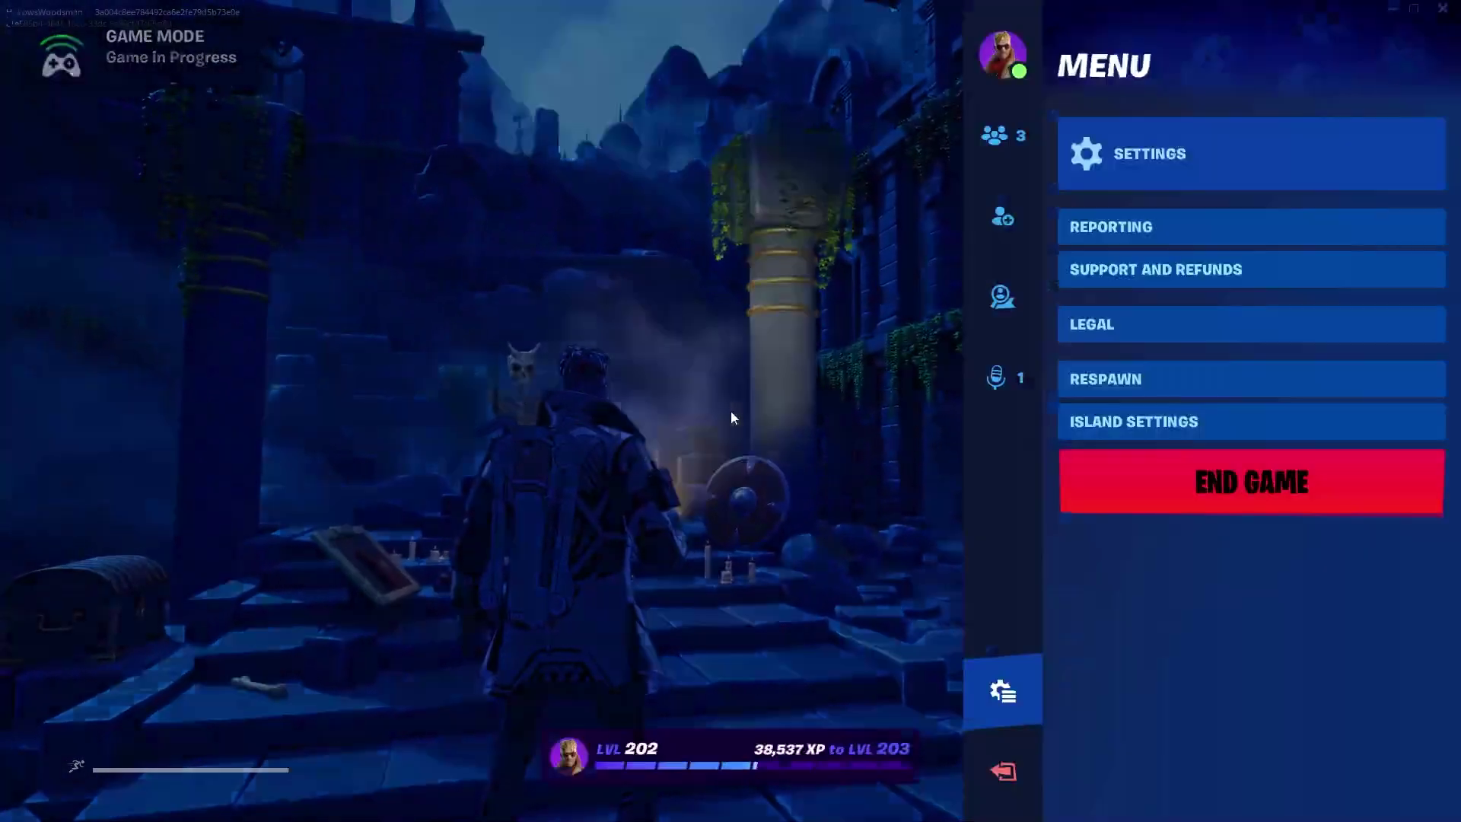
click(1181, 483)
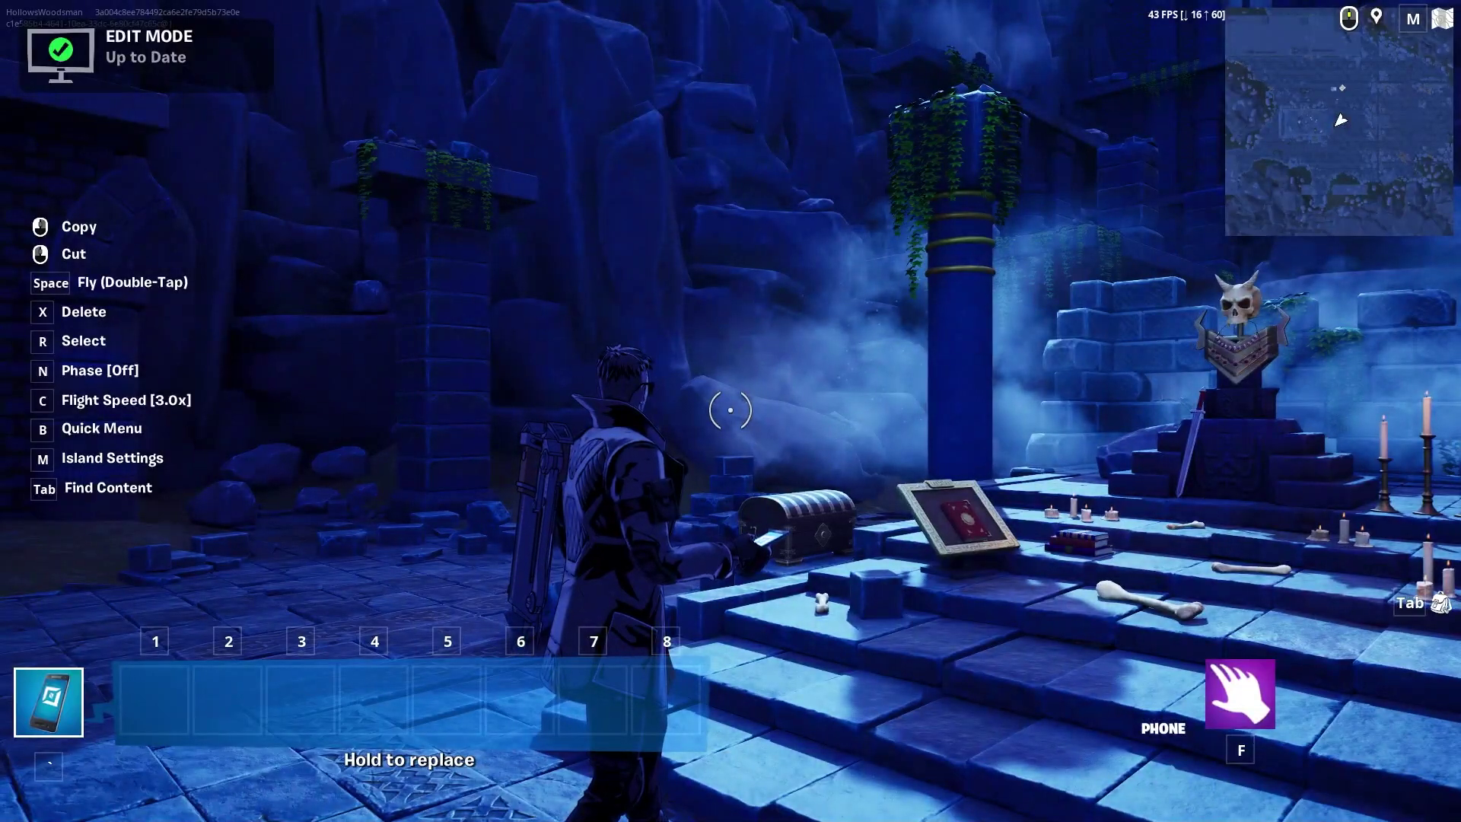
Back in the editor, run Project > Launch Memory Calculation and confirm Calculate Memory
key(alt+Tab)
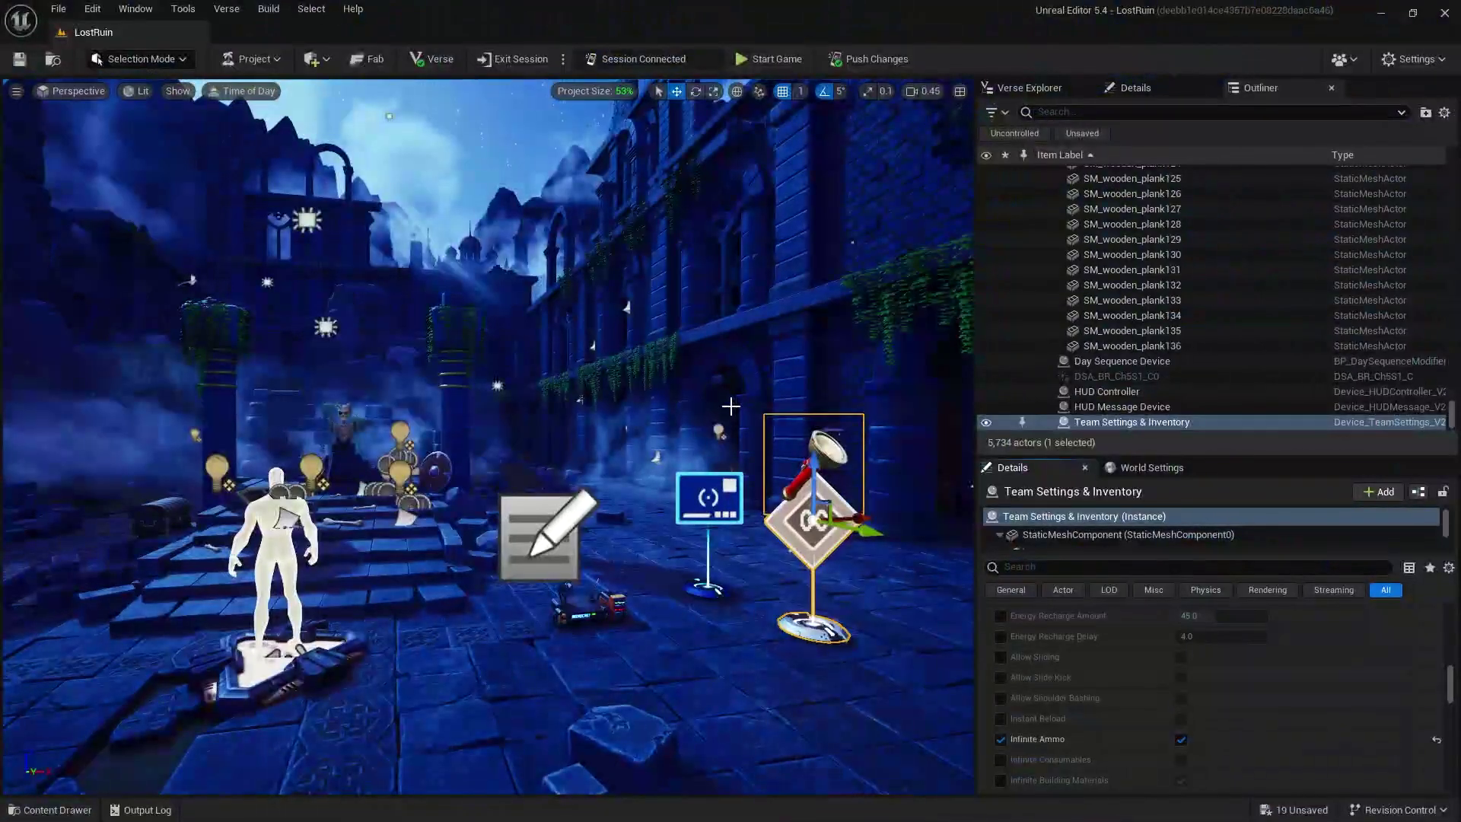
click(268, 60)
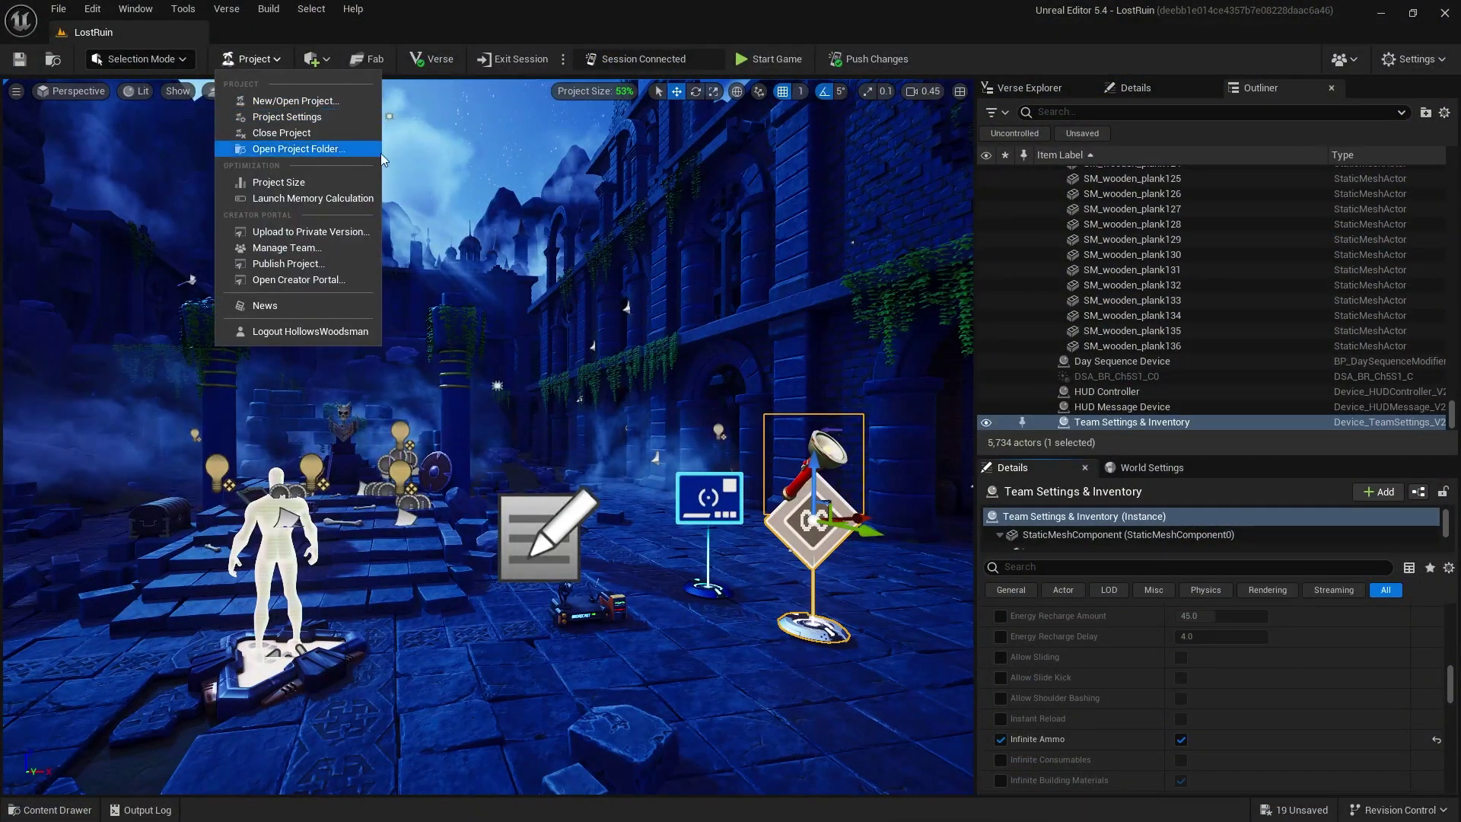
click(318, 199)
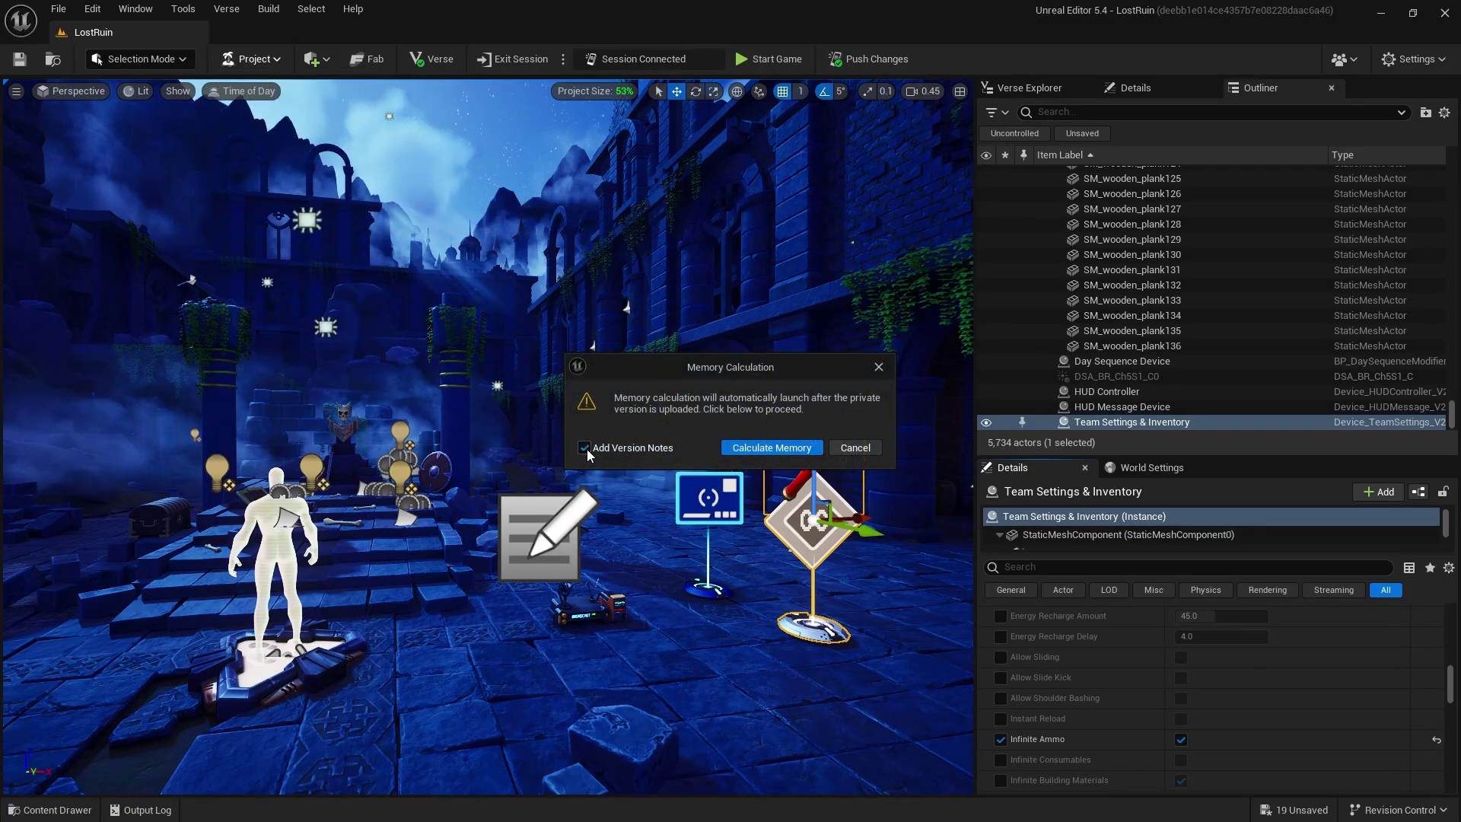
click(773, 446)
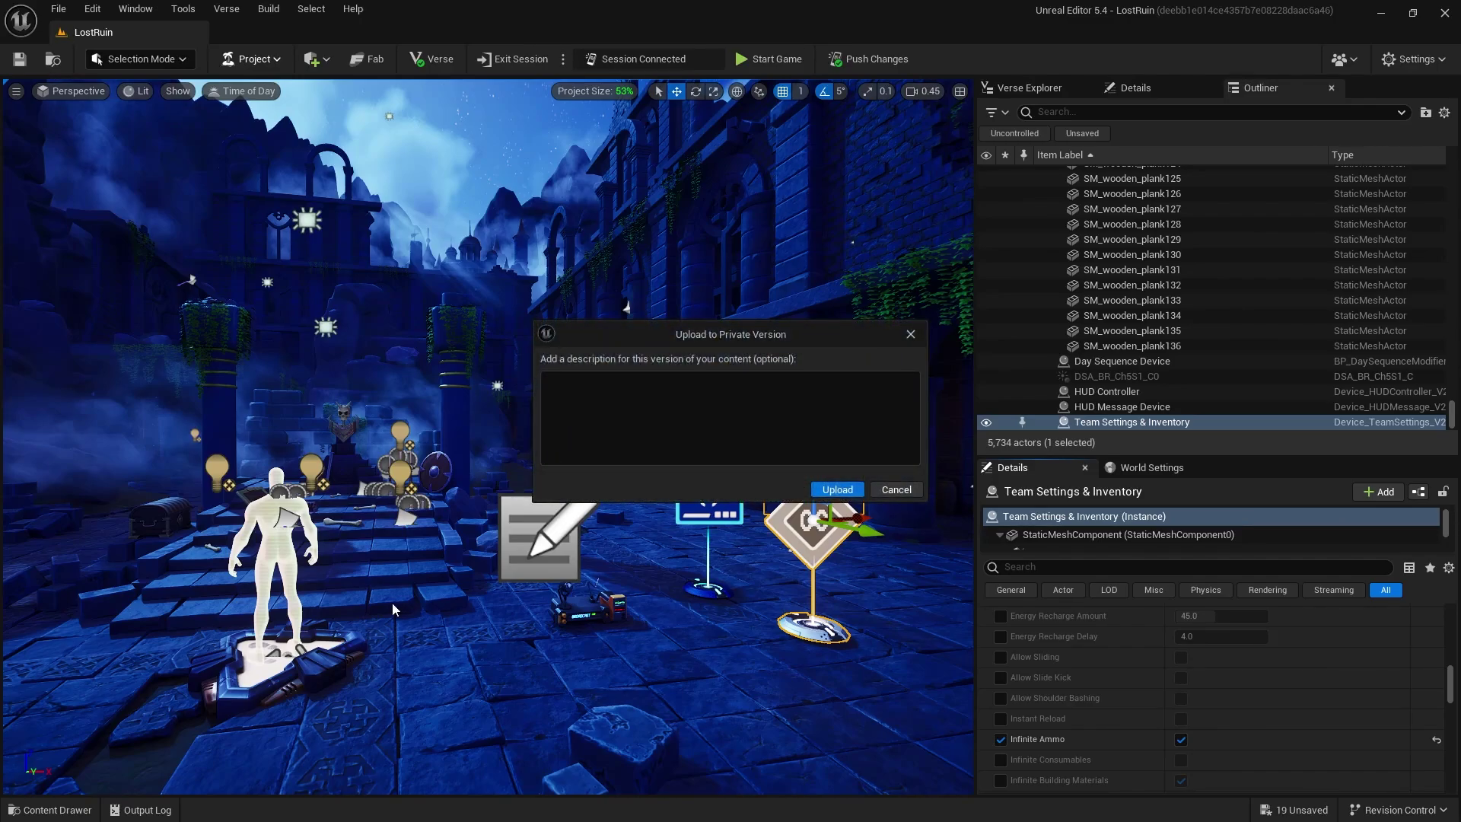
Describe the private version as "Demo of publishing a project 'Lost Ruins'" and upload it
click(678, 381)
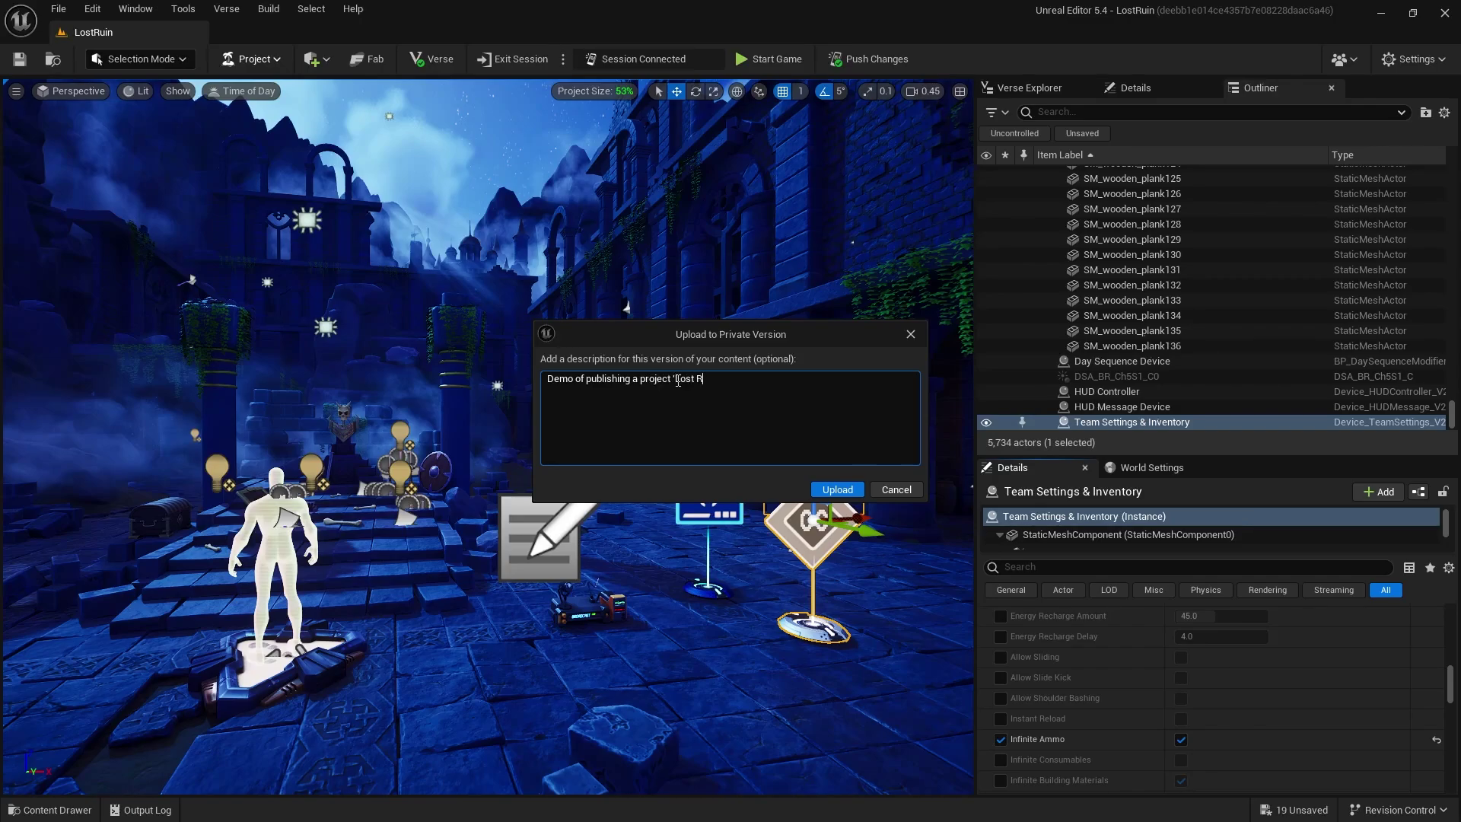
key(BackSpace)
click(845, 492)
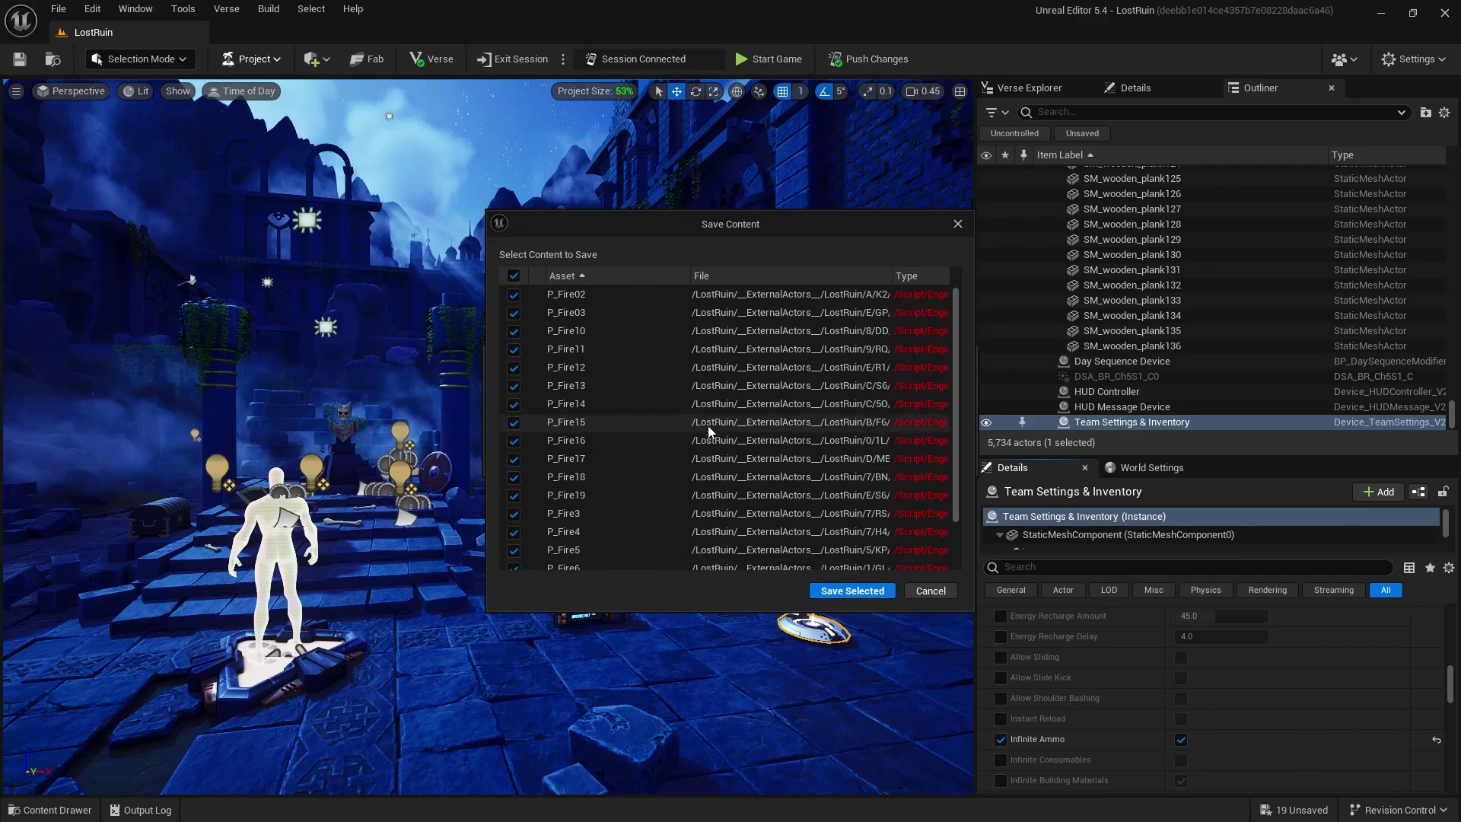
Save the selected content and accept the 22,684 of 100,000 memory result
scroll(944, 335, down, 2)
click(850, 592)
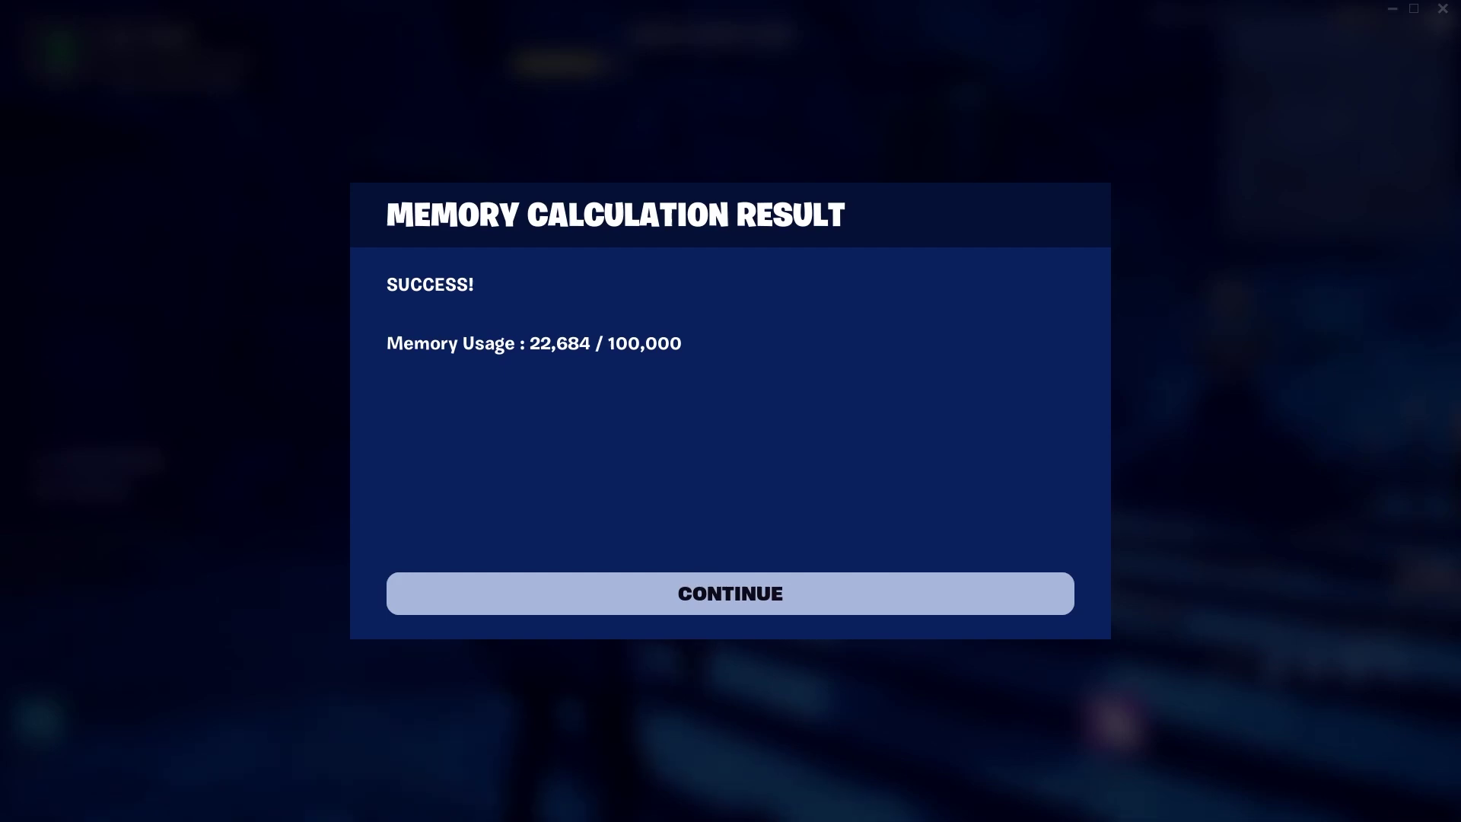
click(459, 598)
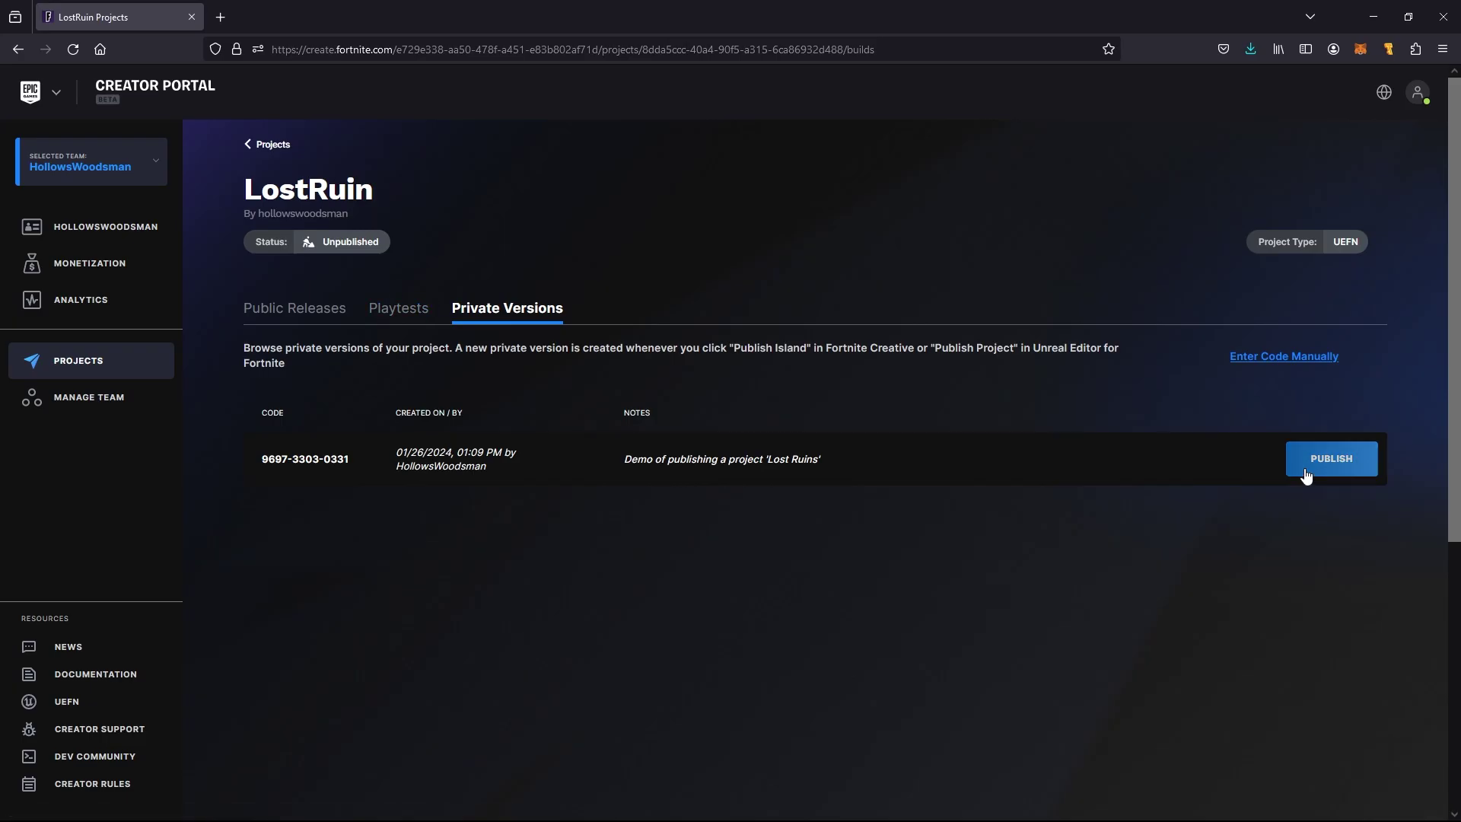
Start publishing LostRuin, type 'Rampage' as the title with machine localization, and begin the description 'Explore the ruins'
click(1306, 468)
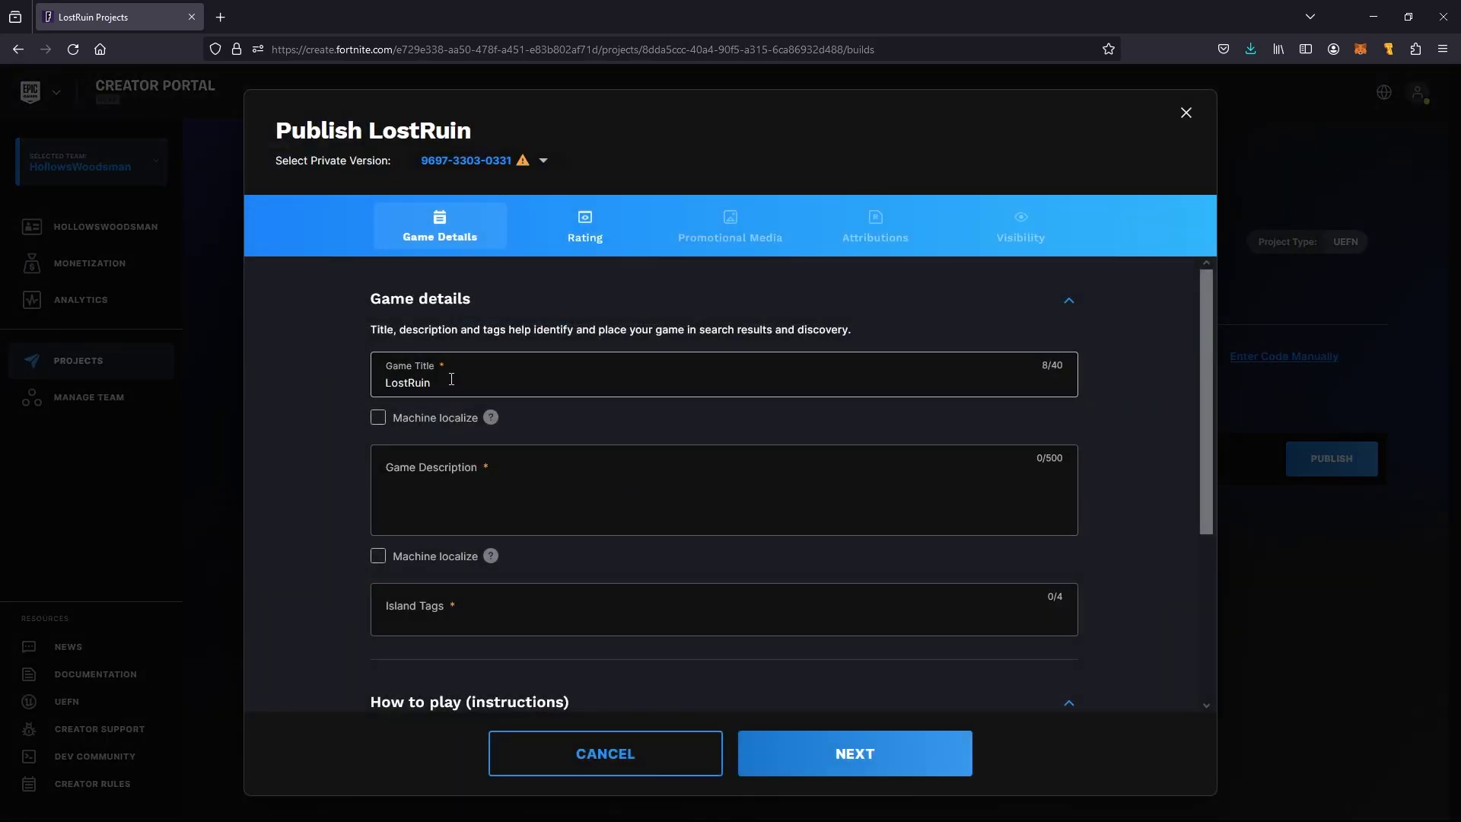
click(482, 390)
text(Rampage!)
click(378, 417)
click(420, 478)
text(Explore the ruins, run from the ruin)
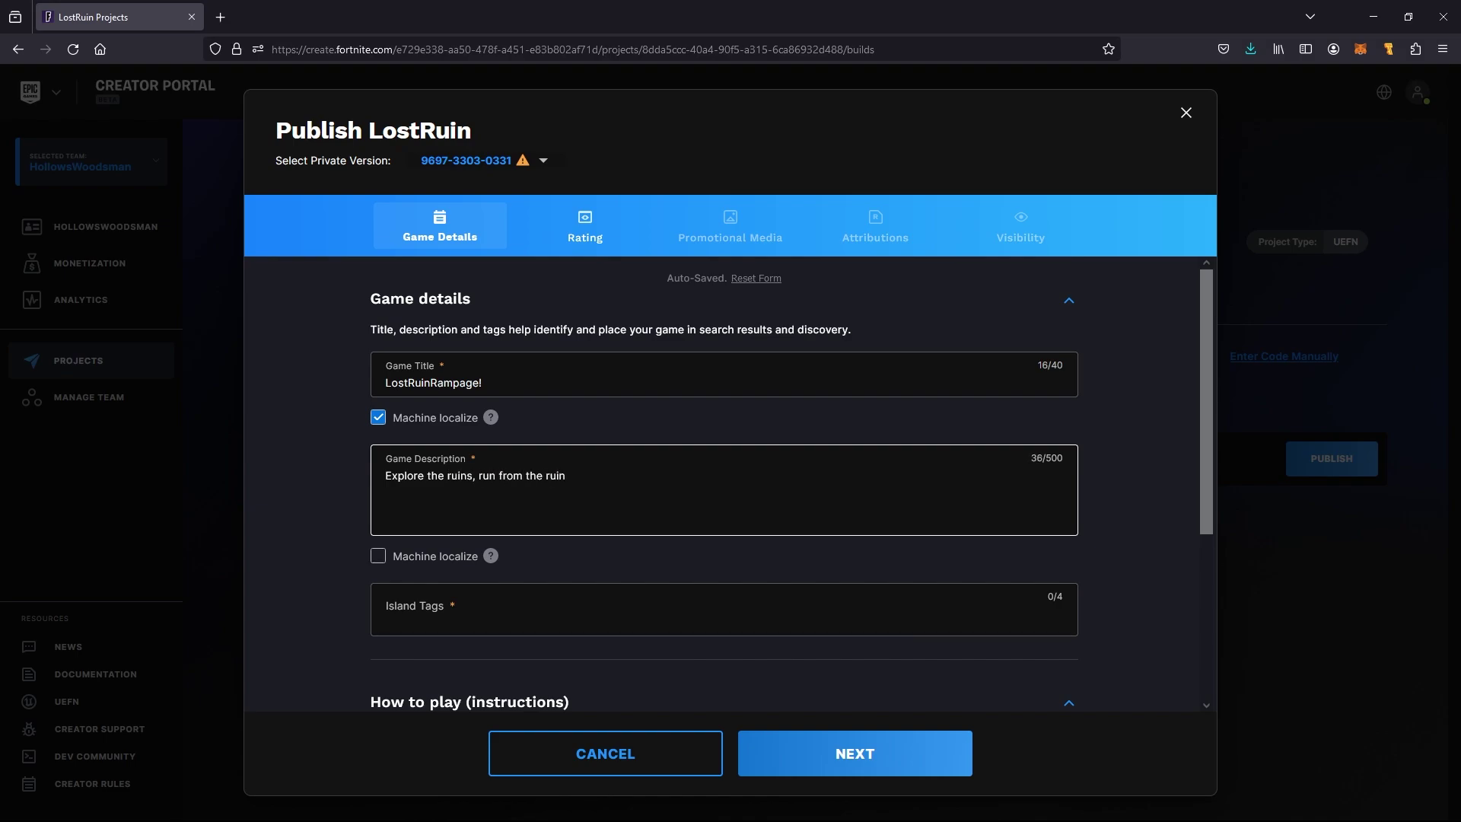
Change the game title to 'Haunted Lost Ruins'
click(490, 372)
key(BackSpace)
key(BackSpace)
key(BackSpace)
key(BackSpace)
key(BackSpace)
key(BackSpace)
key(BackSpace)
key(BackSpace)
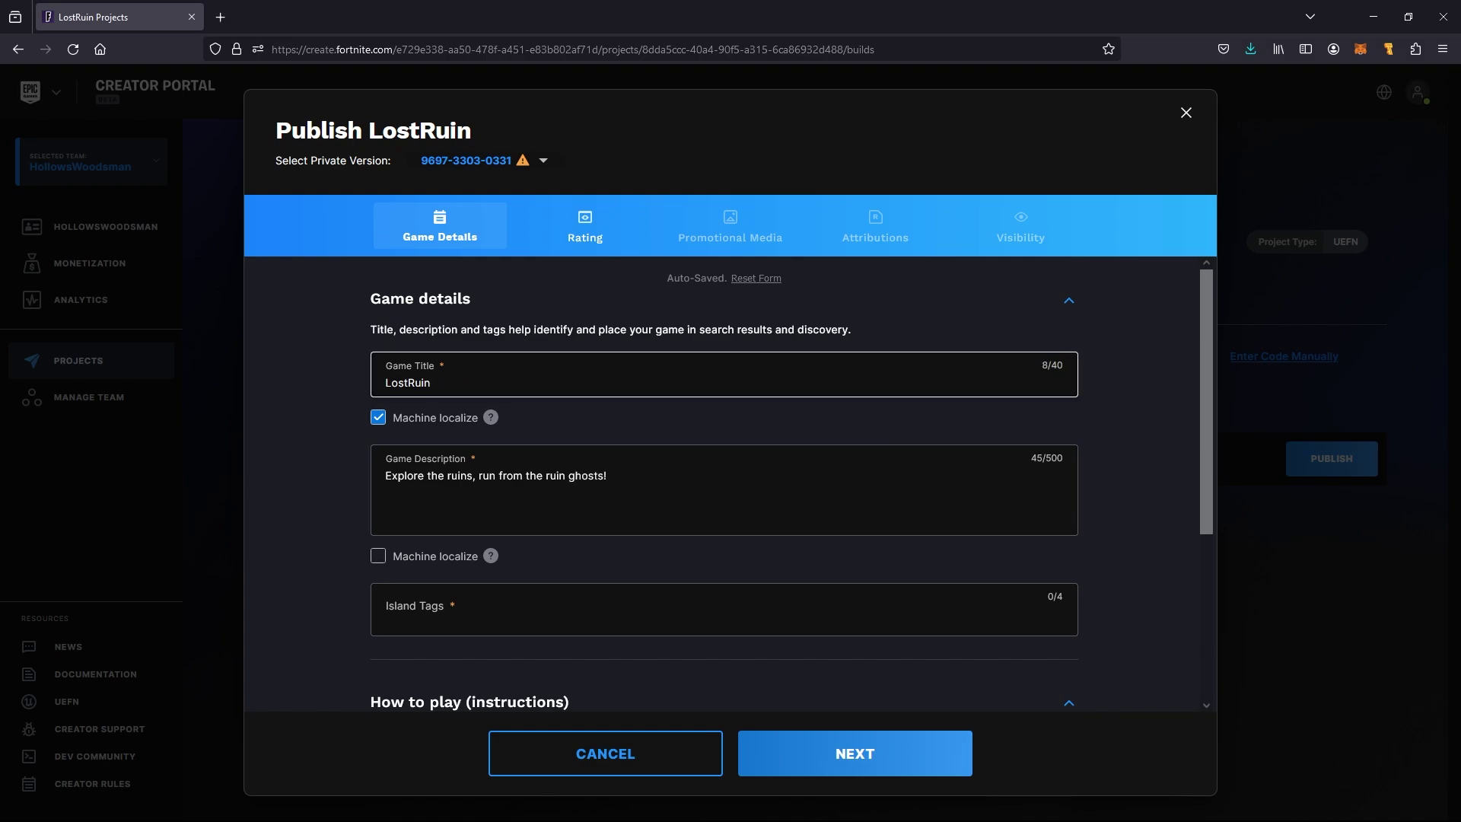
click(407, 383)
click(386, 383)
text(Haunted)
Add the description line 'Eliminate the other explores, be the last to survive and win!' and machine-localize it
double_click(557, 476)
key(BackSpace)
key(Return)
text(Eliminate the other explores, be the last to survive and win!)
click(378, 556)
Add the island tags ACTION, ADVENTURE, BATTLE and FRIENDLY
click(480, 613)
click(474, 577)
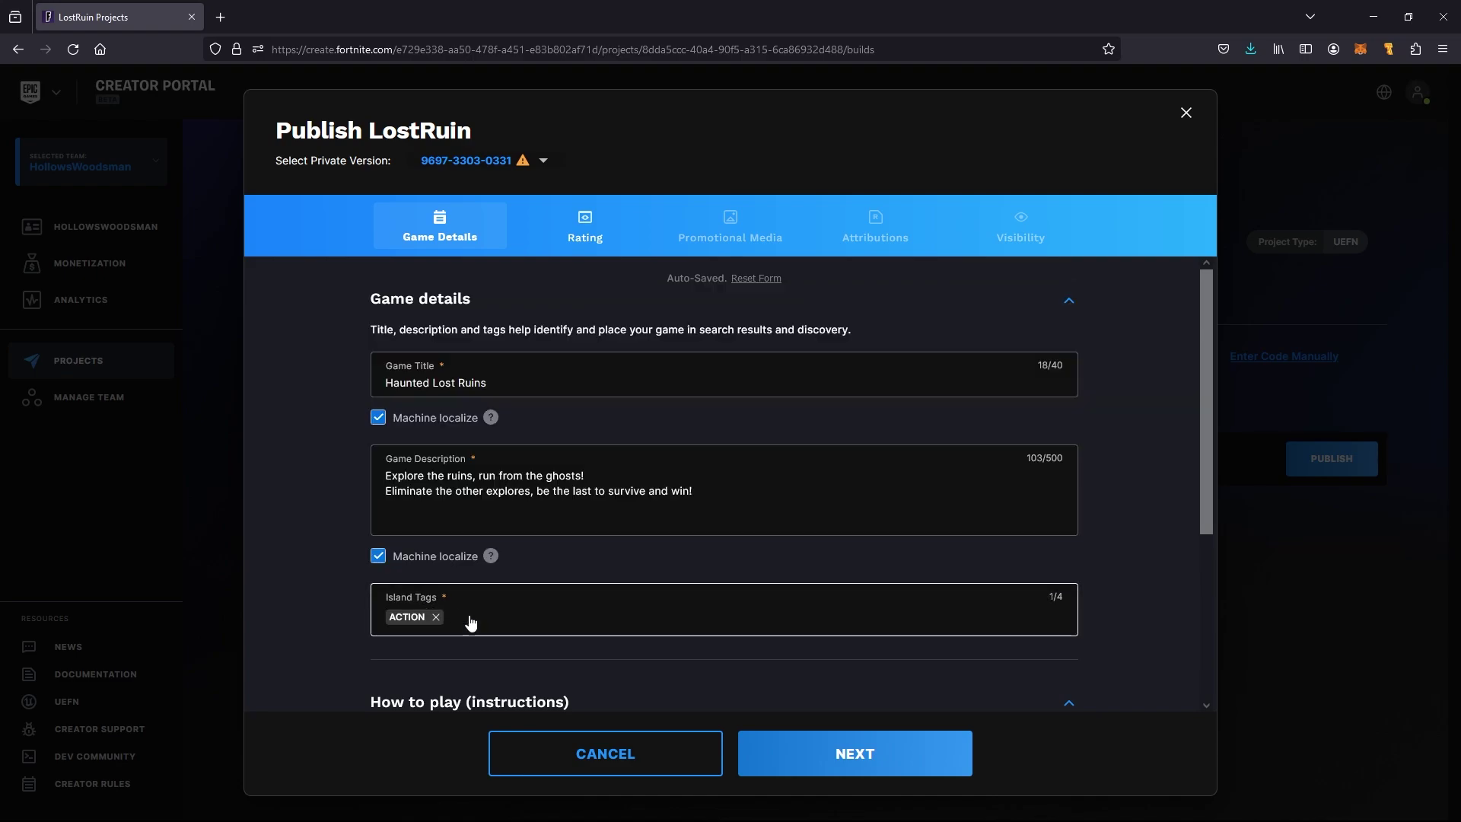
click(466, 625)
click(419, 405)
click(556, 619)
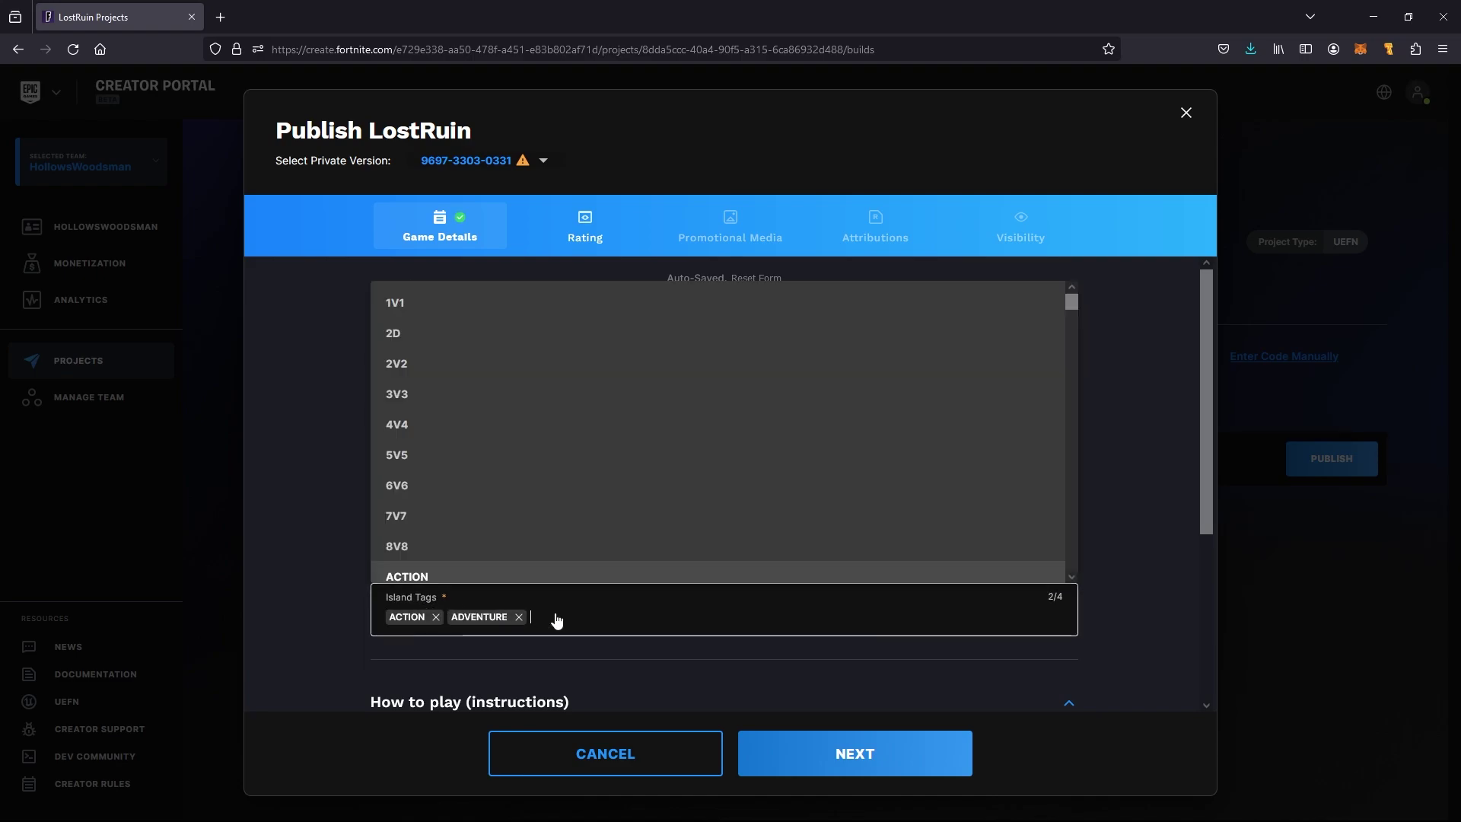
scroll(482, 434, down, 3)
scroll(457, 512, down, 2)
click(426, 445)
click(619, 620)
scroll(472, 490, down, 10)
click(426, 422)
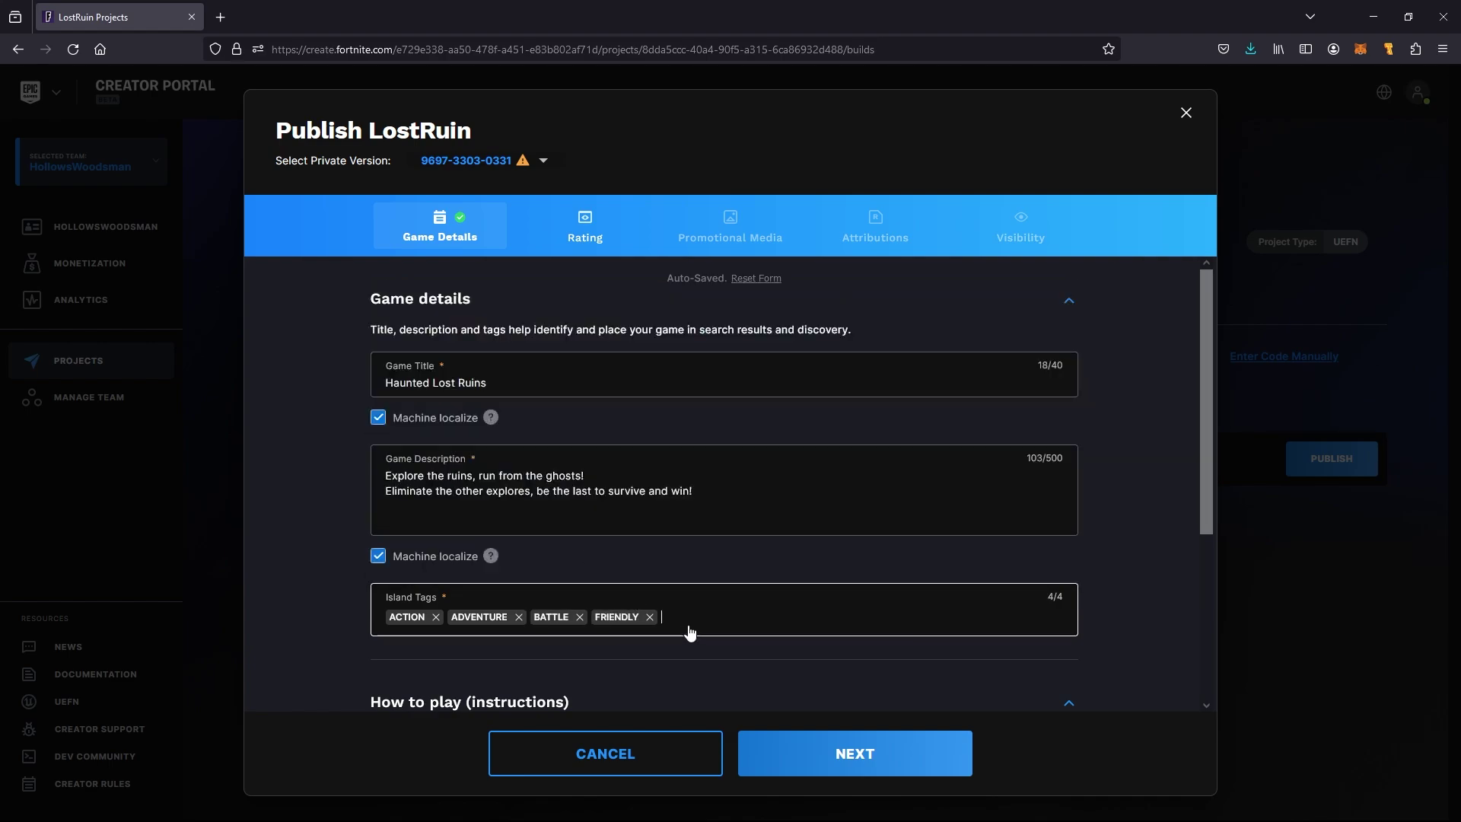
scroll(688, 630, down, 3)
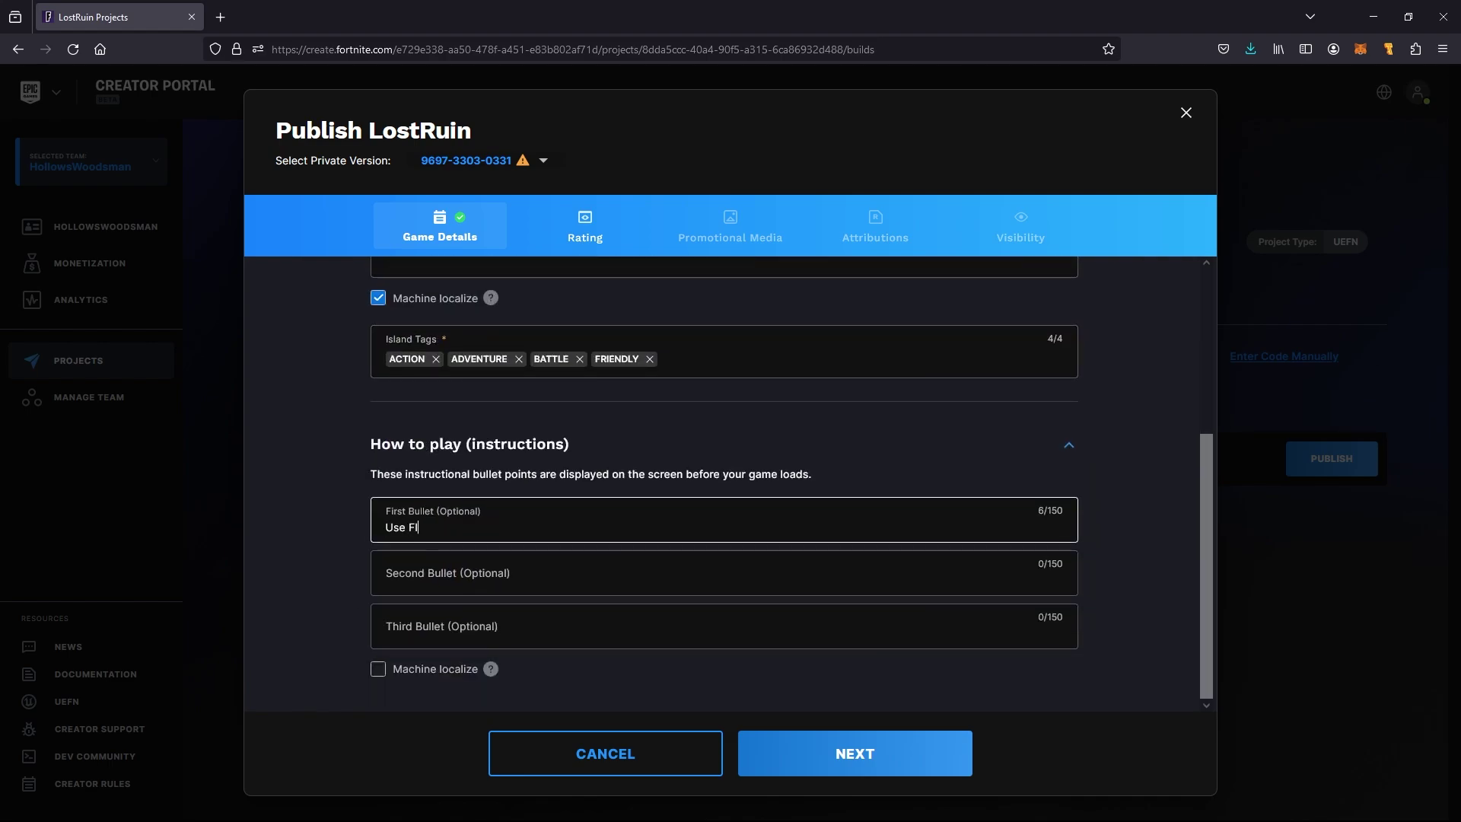
Complete the first How to play bullet with 'in Darkness', then add 'Run from Ghosts' and 'Eliminate other player'
key(Tab)
click(512, 522)
text(in Darkness)
key(Tab)
text(Run from Ghosts)
key(Tab)
text(Eliminate other player)
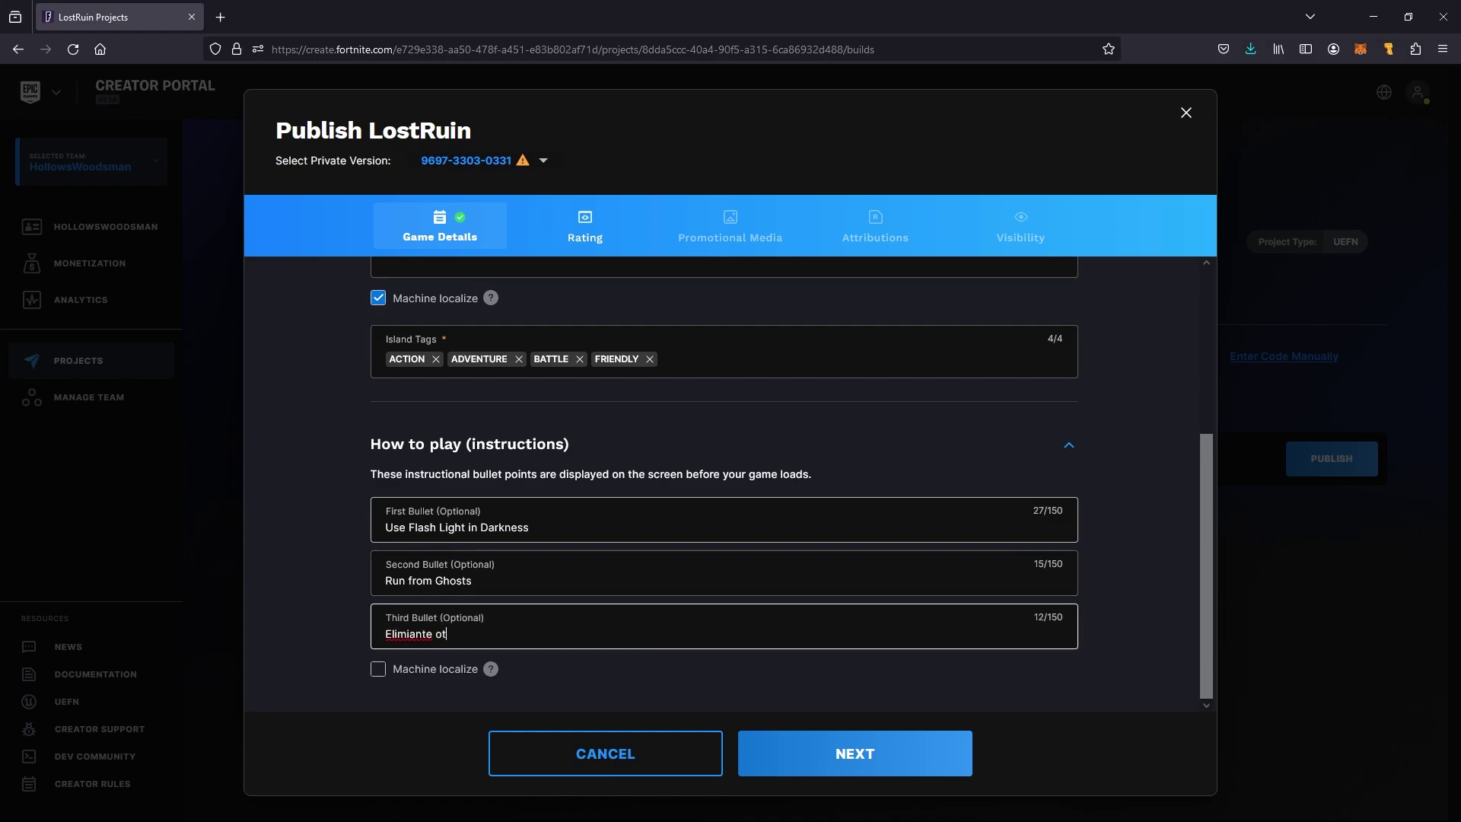
scroll(723, 488, up, 4)
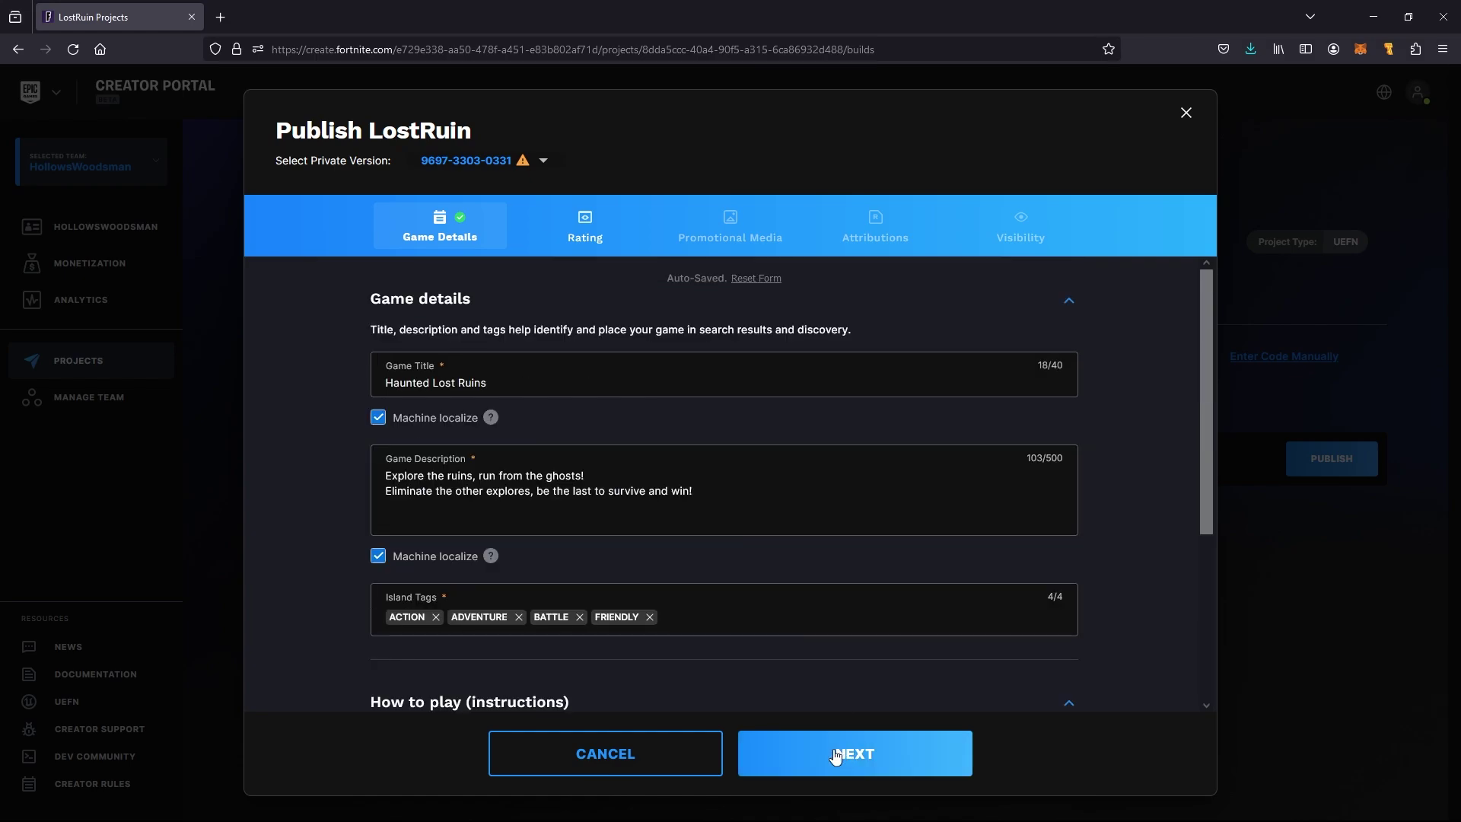
Move to the Rating step, enter the IARC contact email, and begin the IARC questionnaire
click(844, 751)
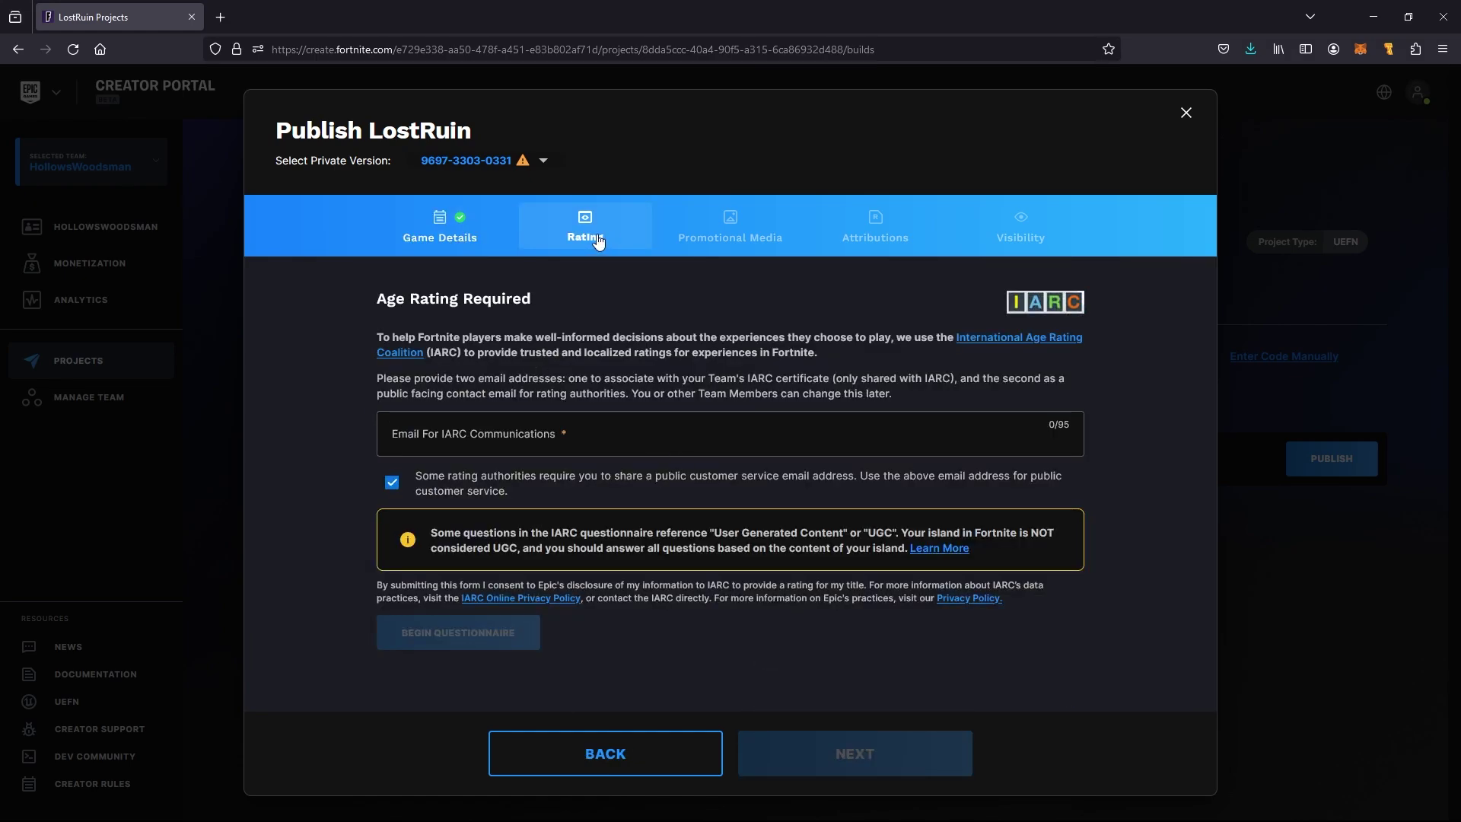
click(561, 439)
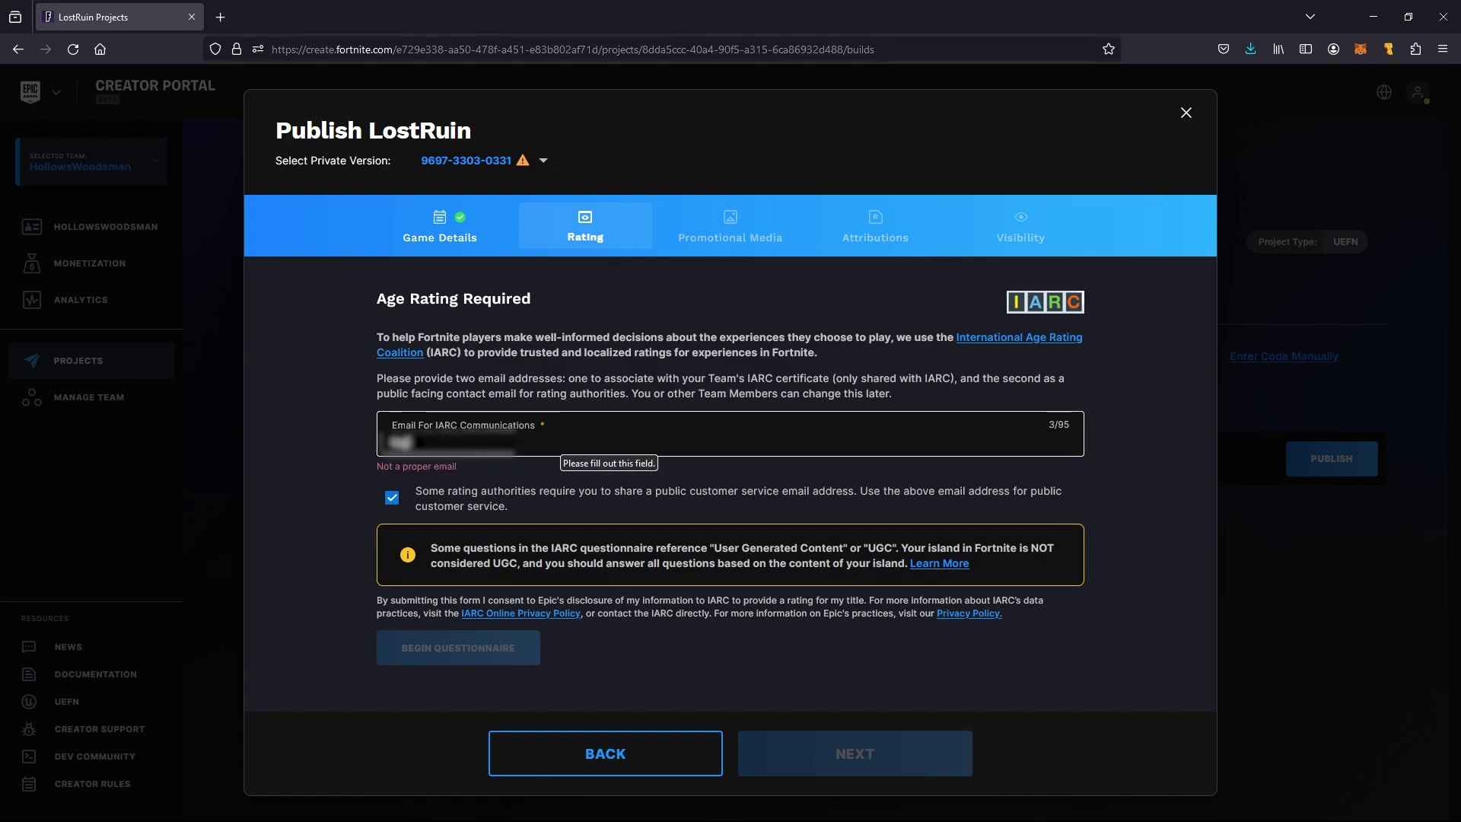
click(502, 640)
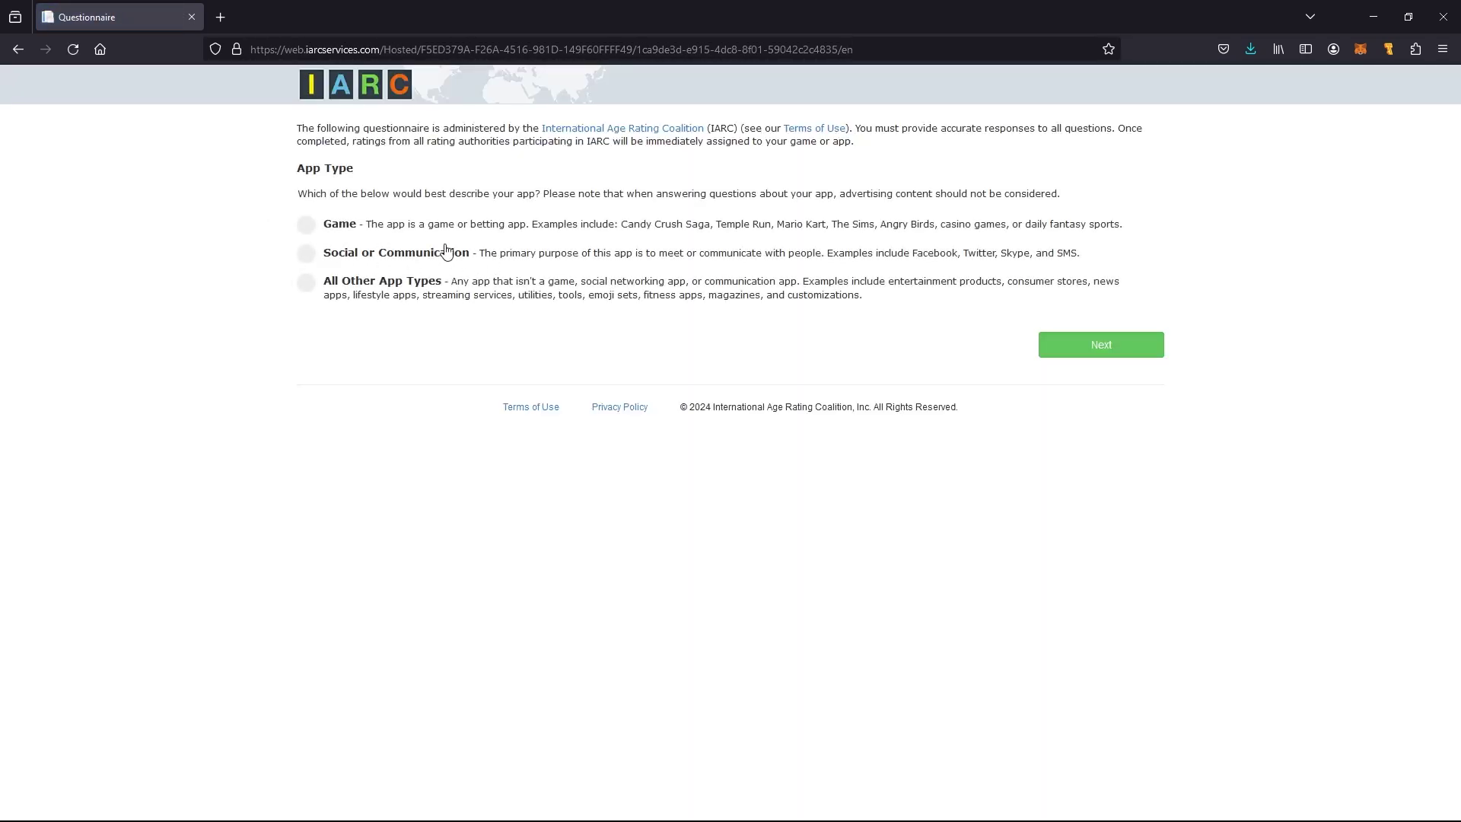
Set App Type to Game and answer No to all seven content questions, violence through crude humor
click(307, 226)
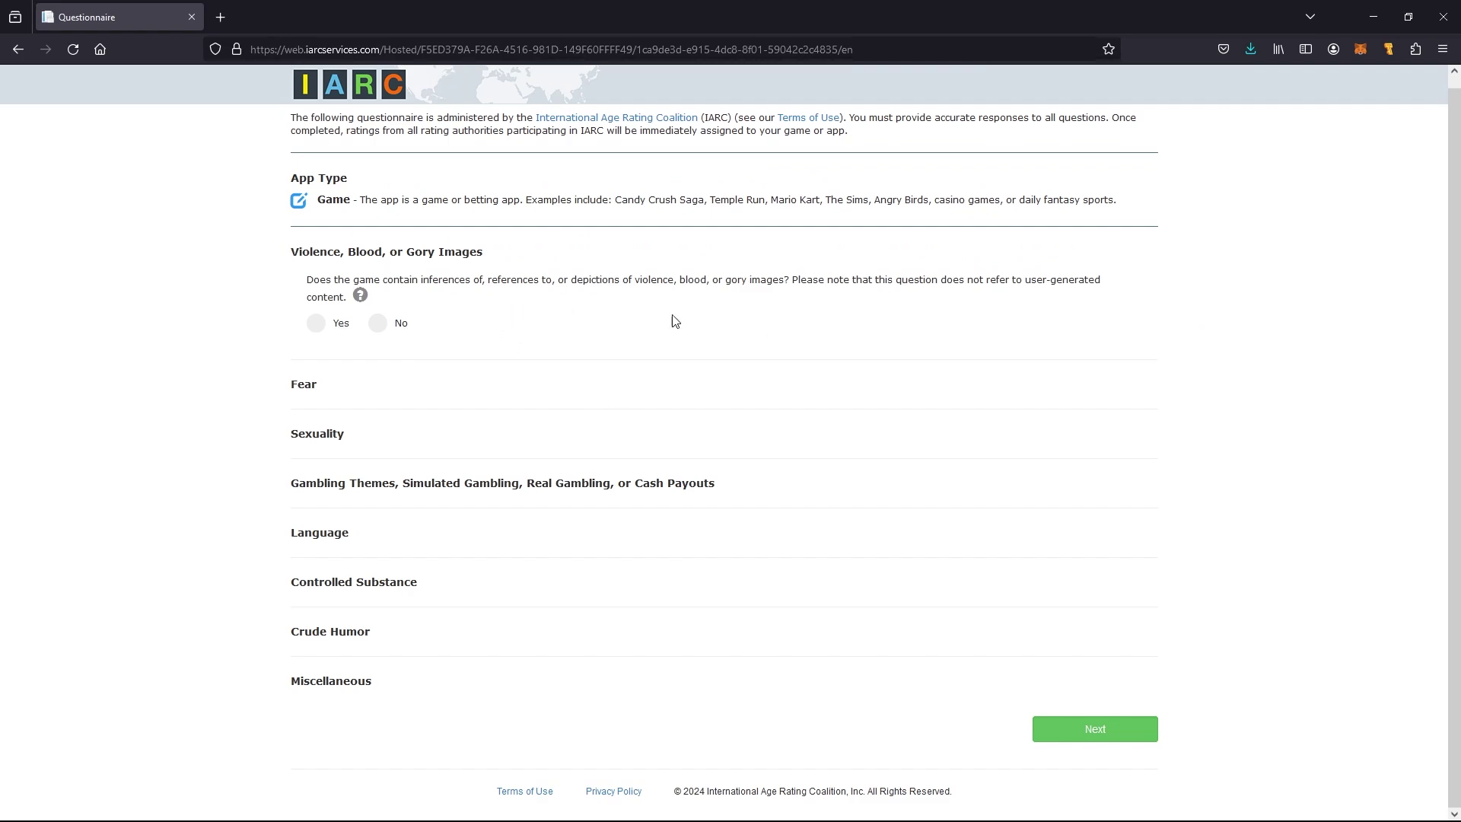
click(377, 323)
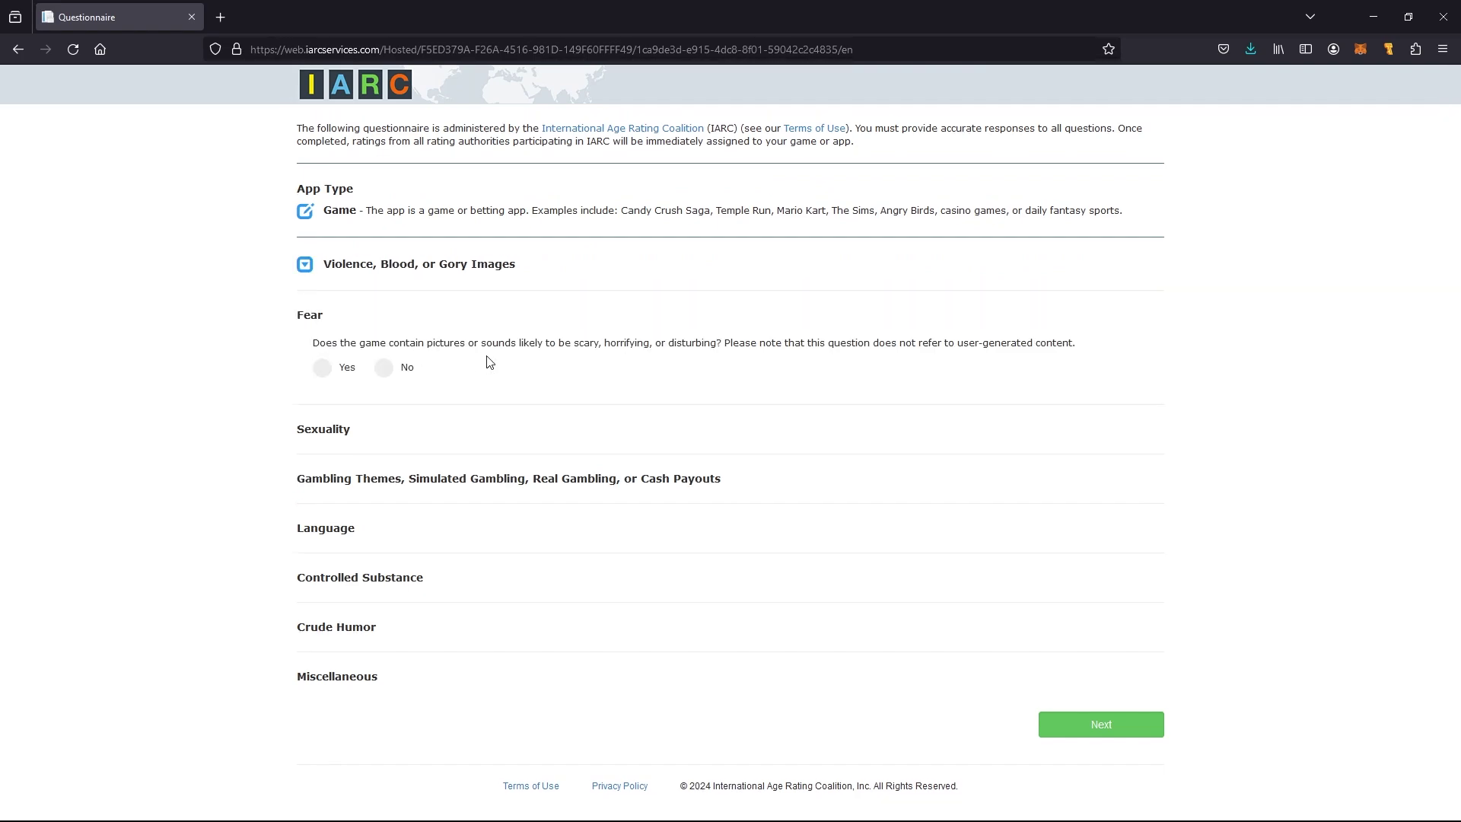
click(382, 368)
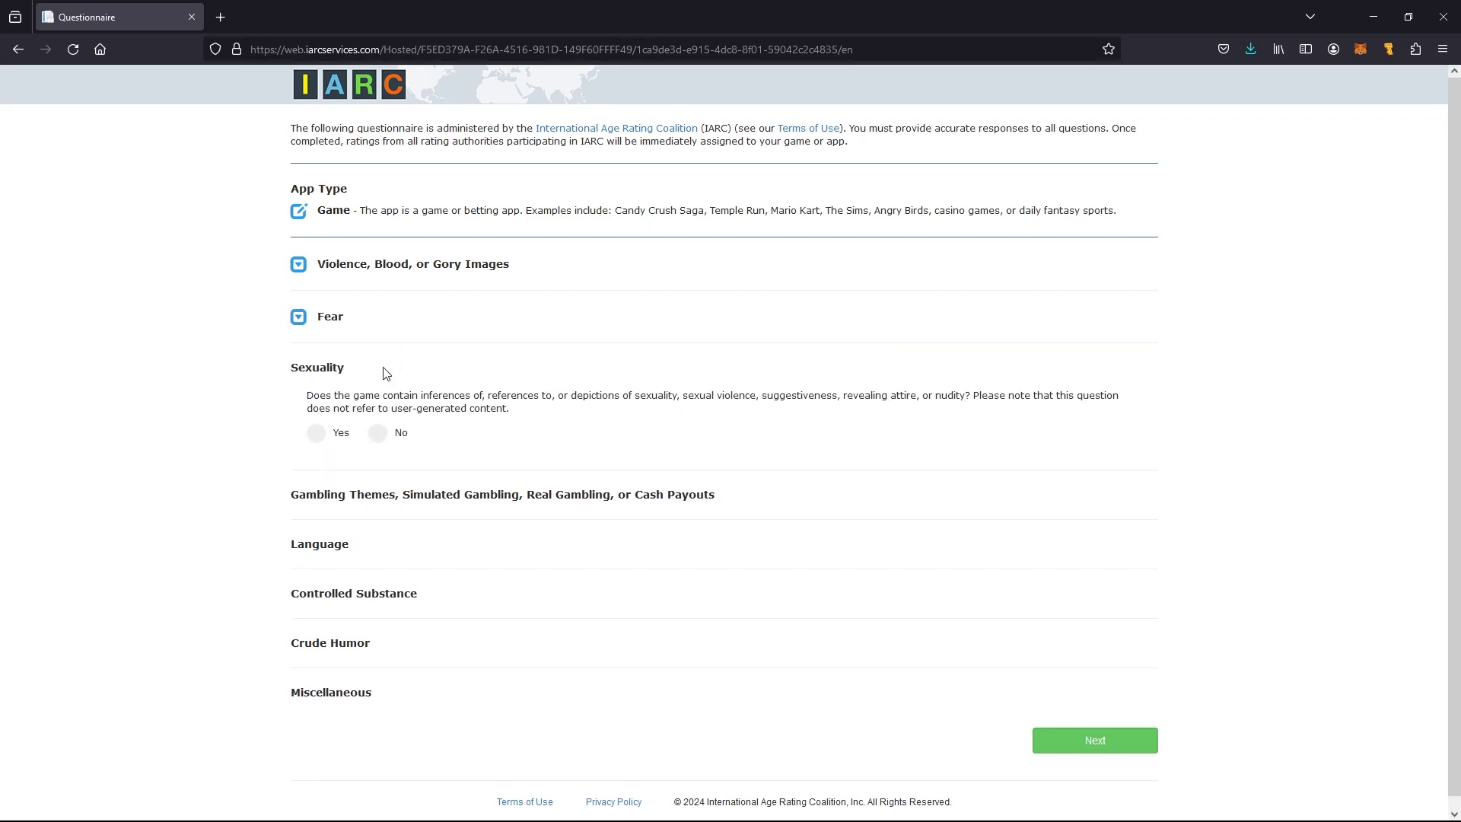
click(378, 422)
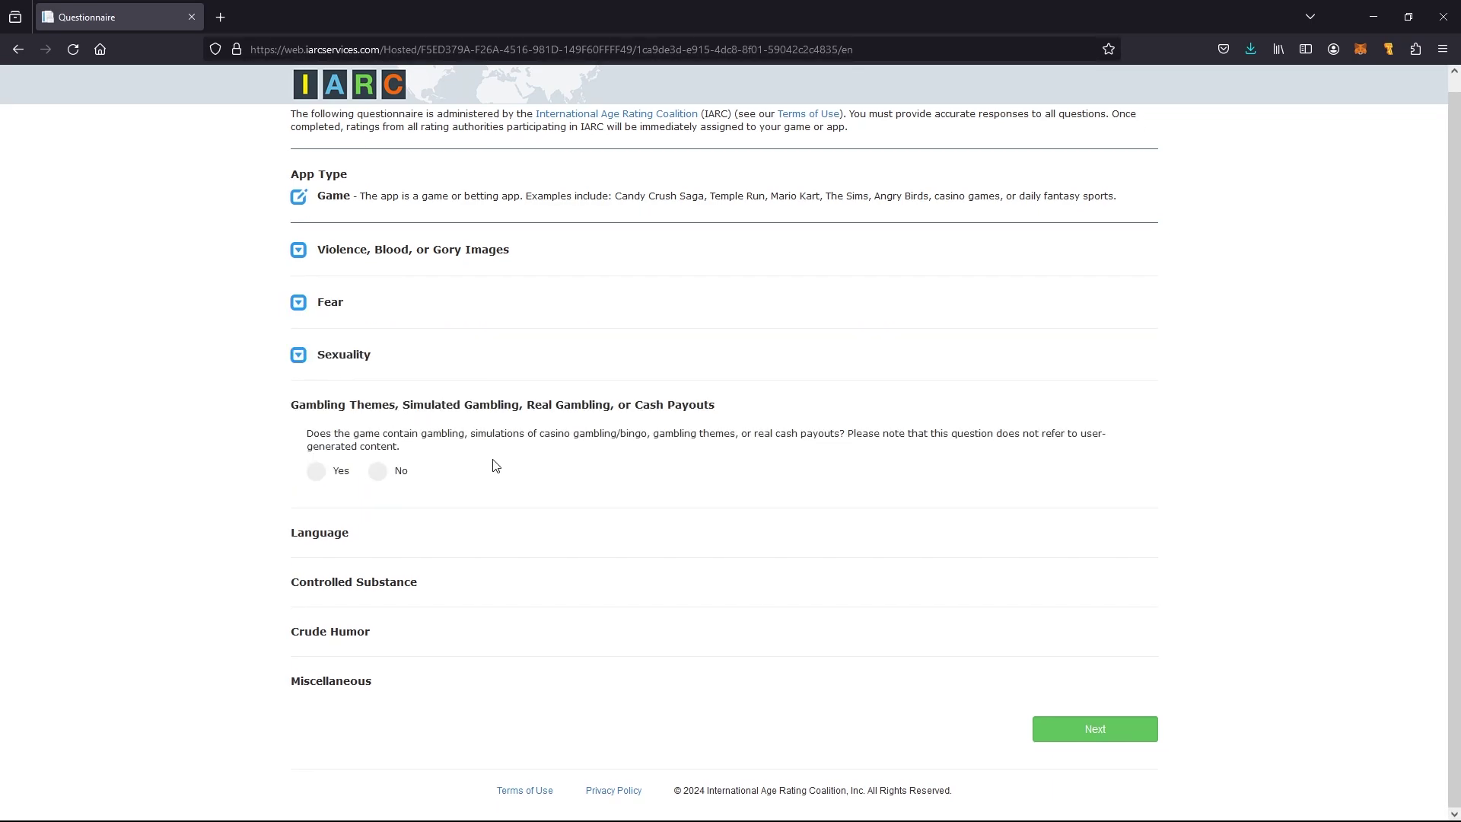
click(378, 472)
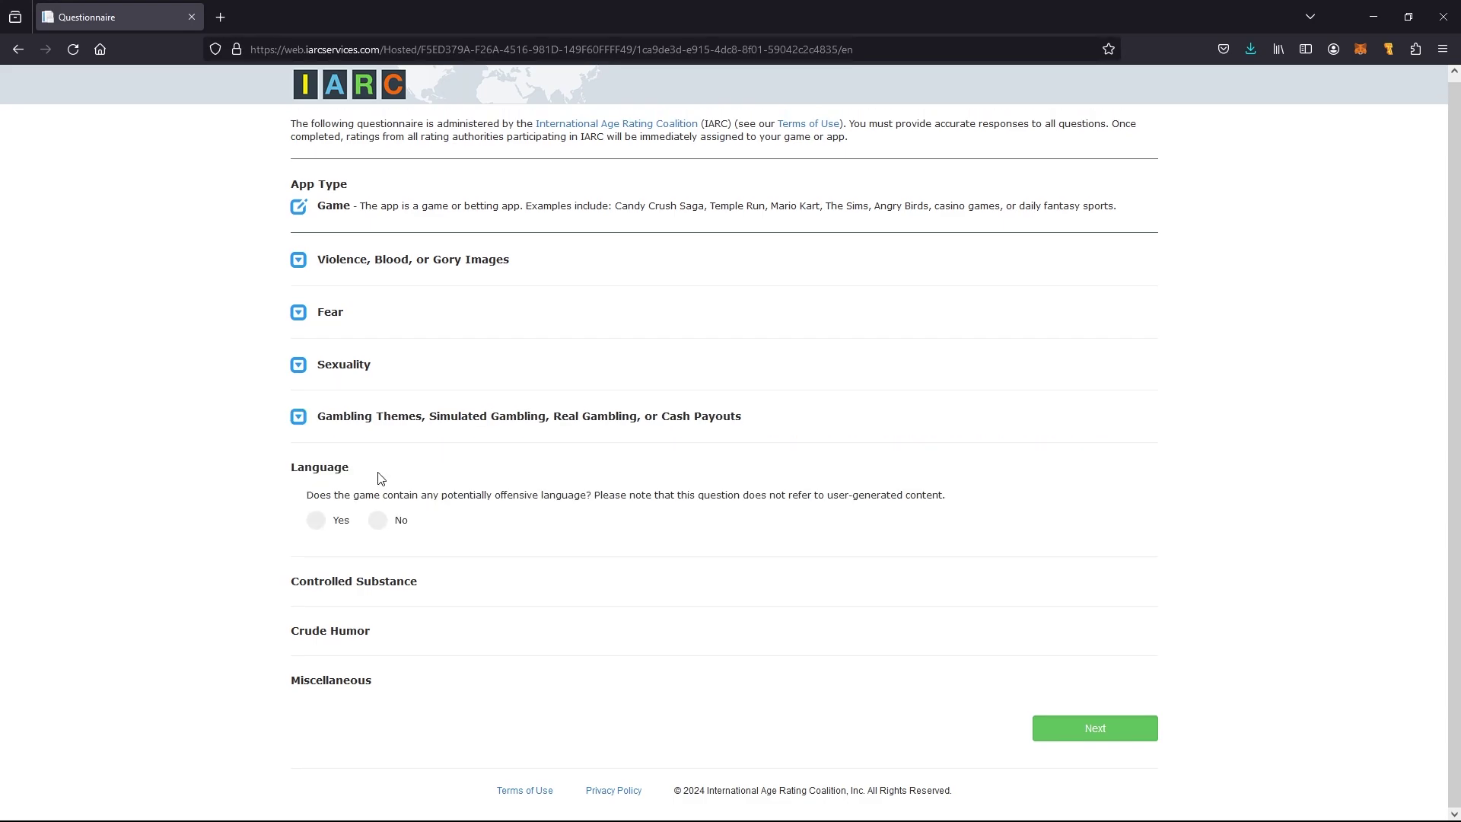
click(379, 523)
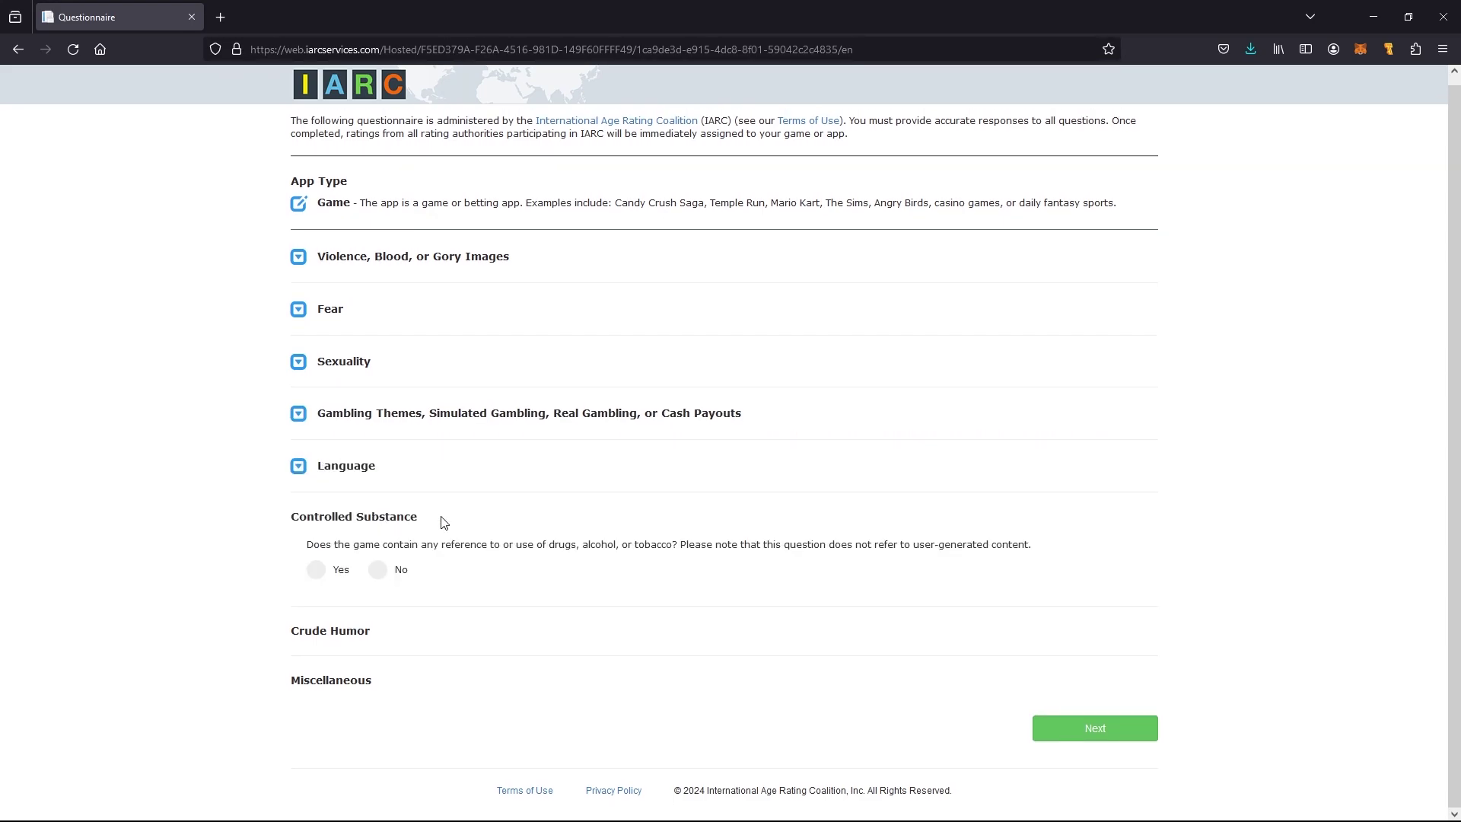
click(378, 574)
click(378, 619)
Answer No to every Miscellaneous question, from voice/text communication to advocating terrorism
scroll(505, 565, down, 5)
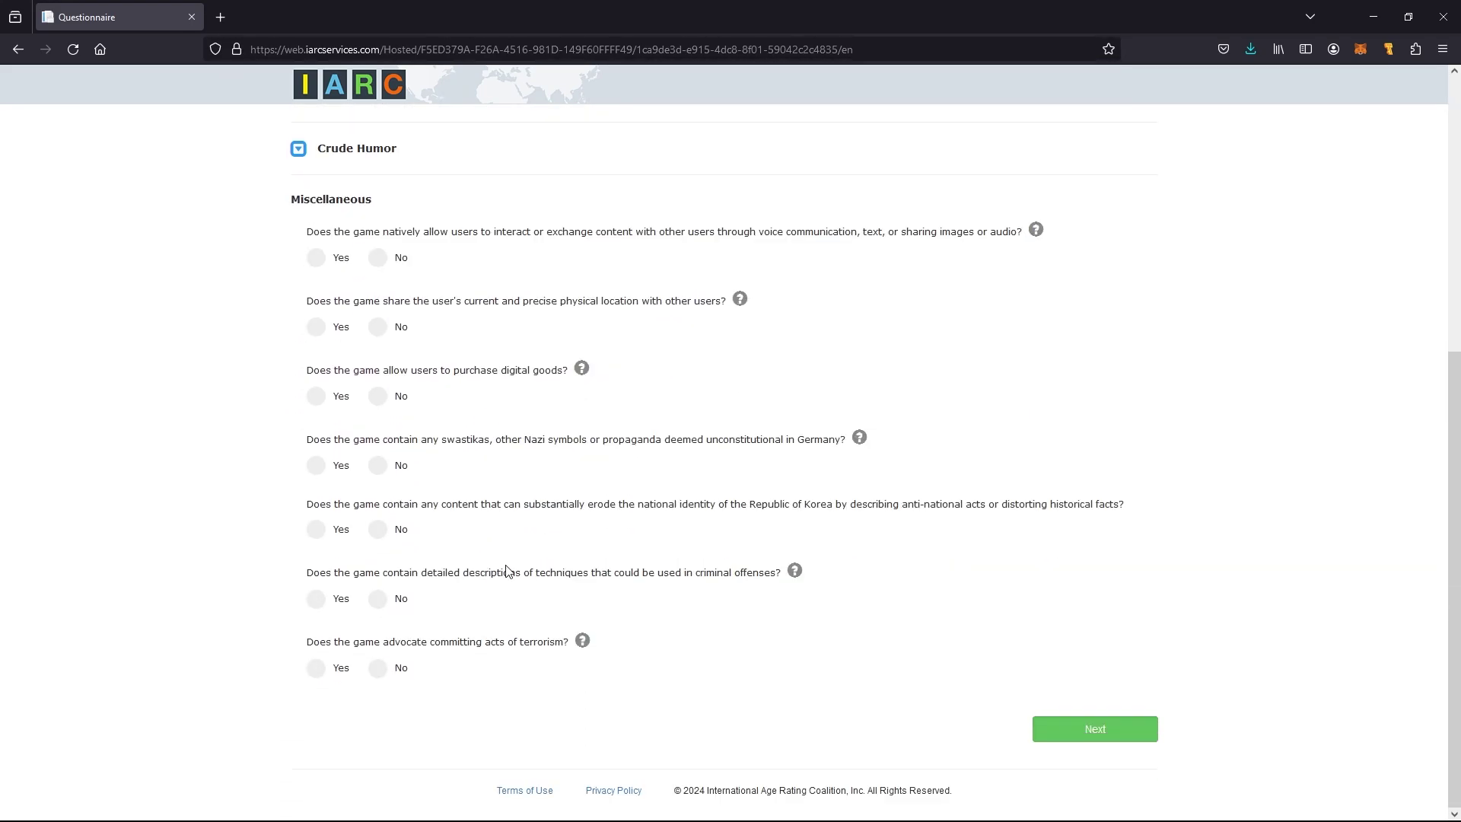
click(377, 258)
click(378, 326)
click(378, 396)
click(377, 465)
click(377, 529)
click(377, 598)
click(379, 668)
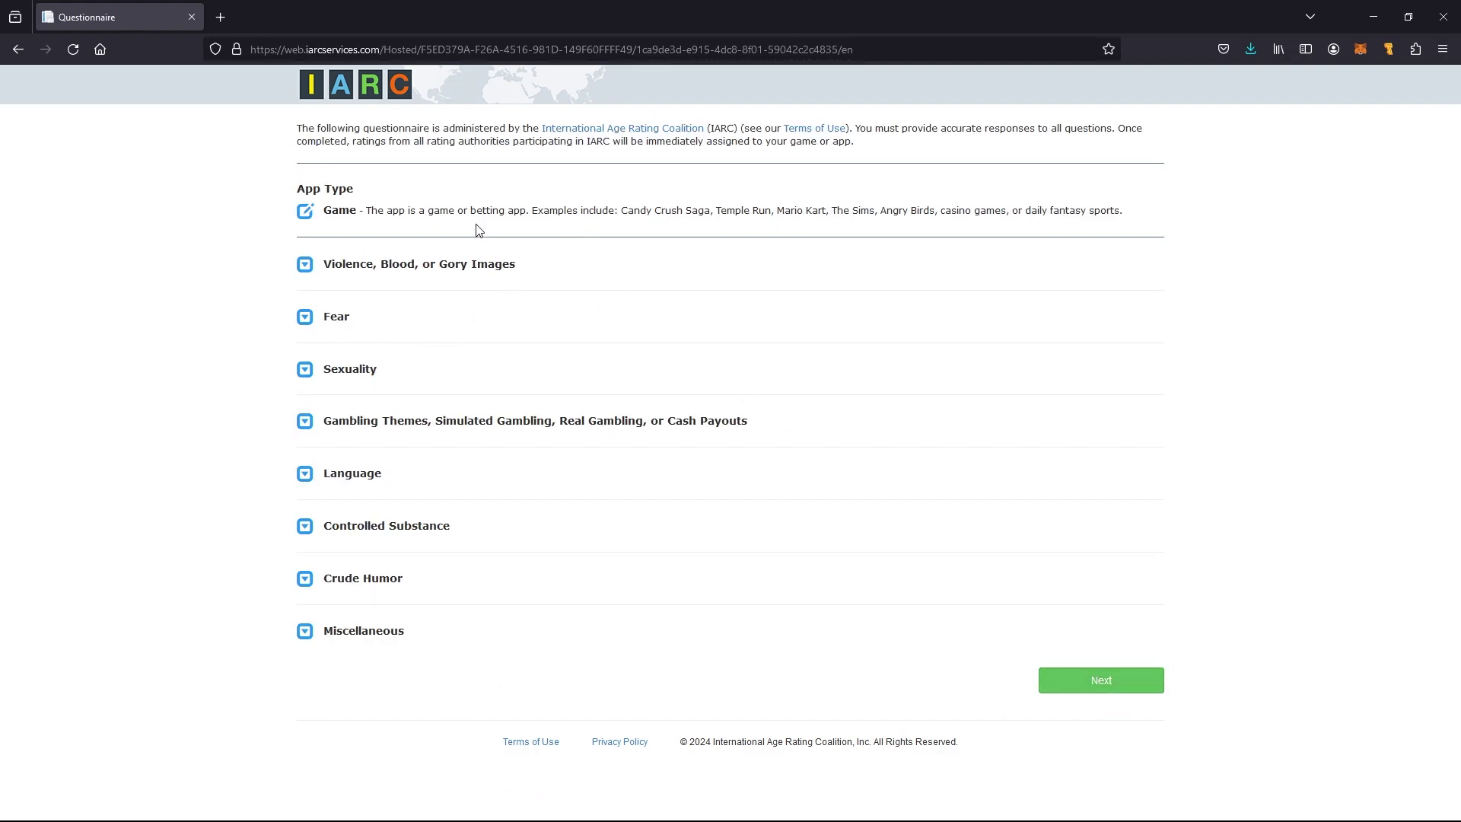
Submit the questionnaire, finish the Rating Certificate, and proceed to the promotional media step
click(1146, 687)
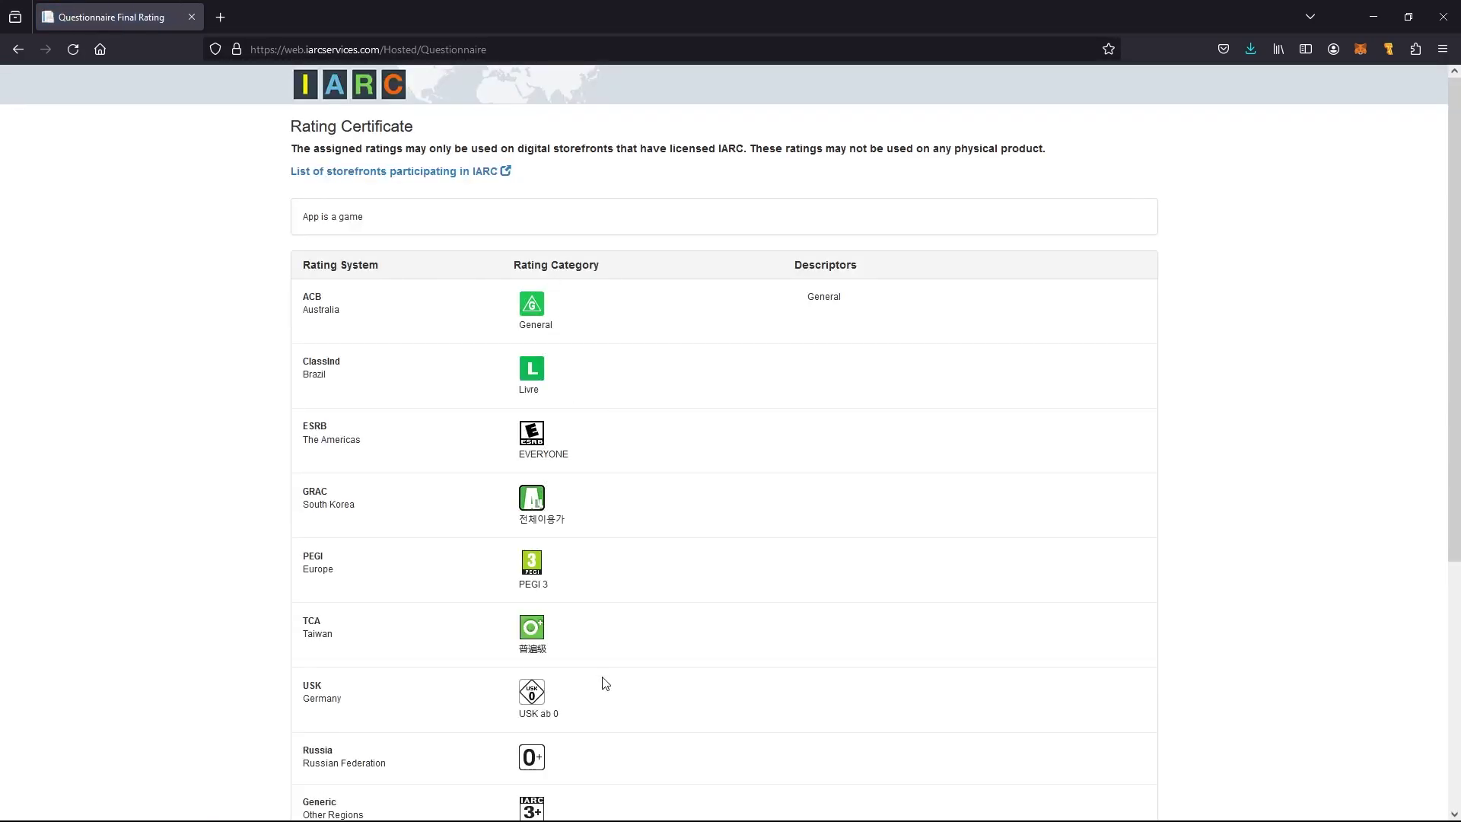
scroll(607, 673, down, 5)
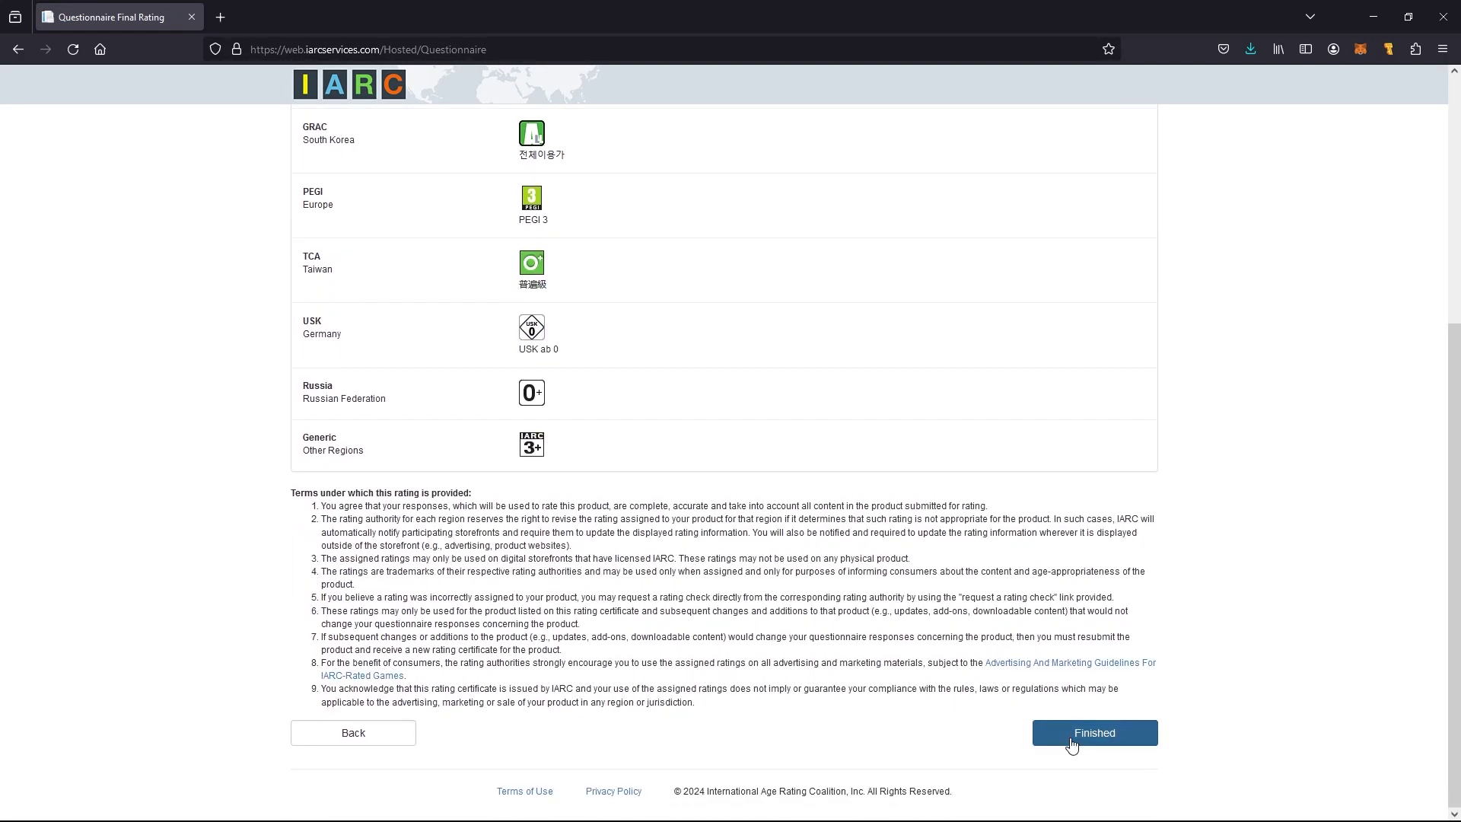
scroll(548, 467, up, 5)
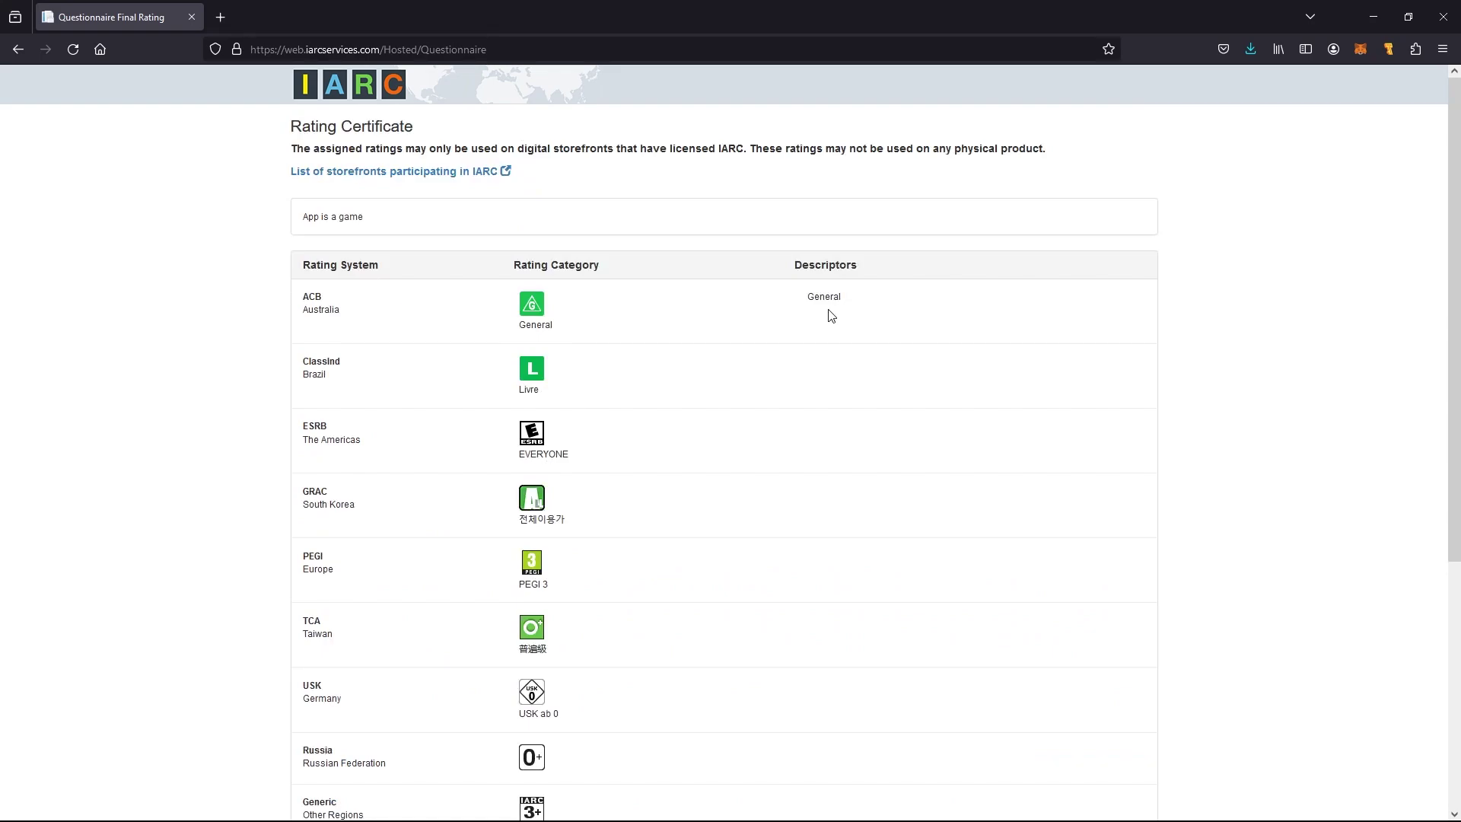
scroll(650, 447, down, 5)
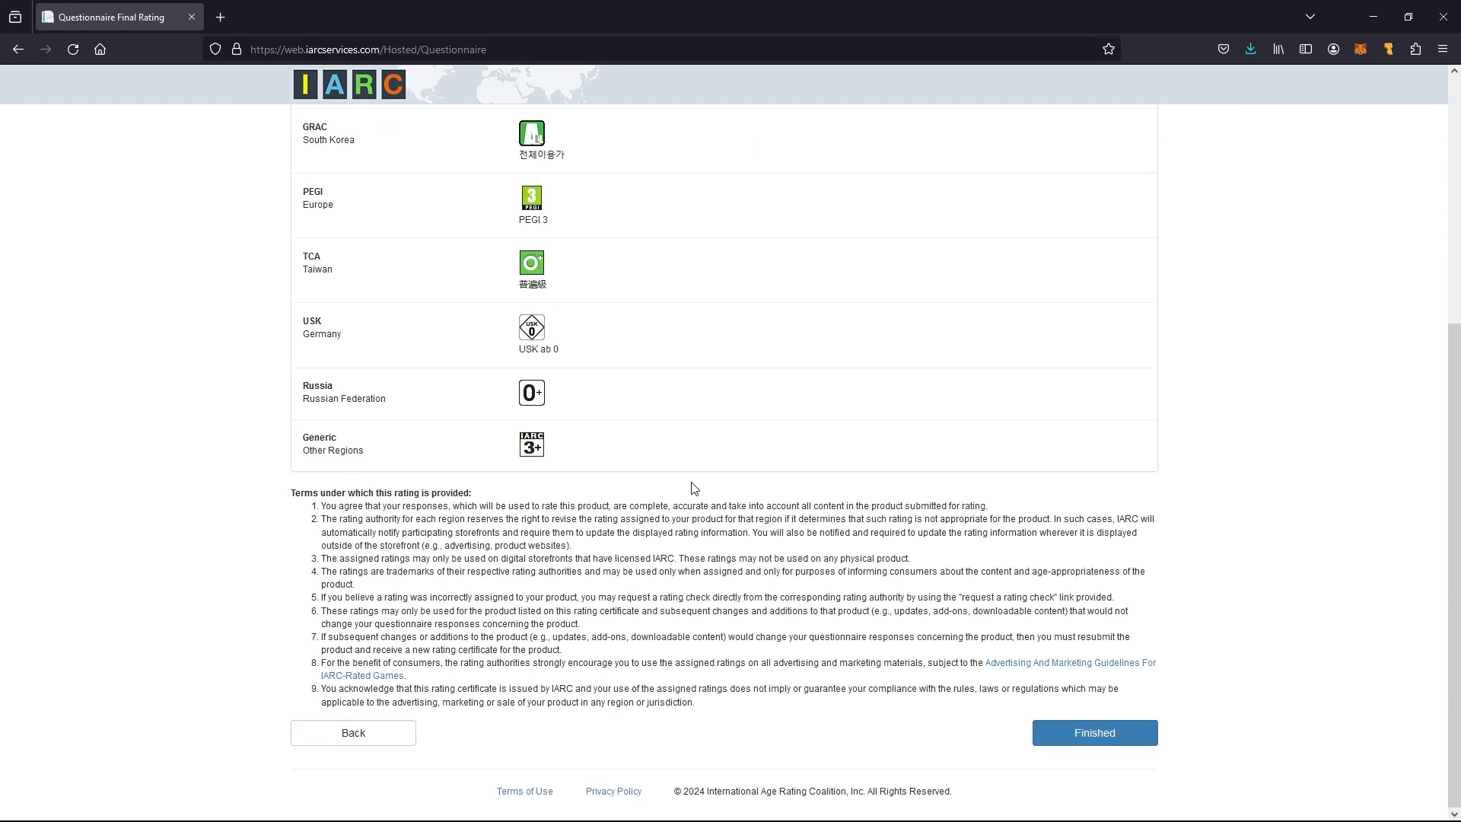
click(1076, 739)
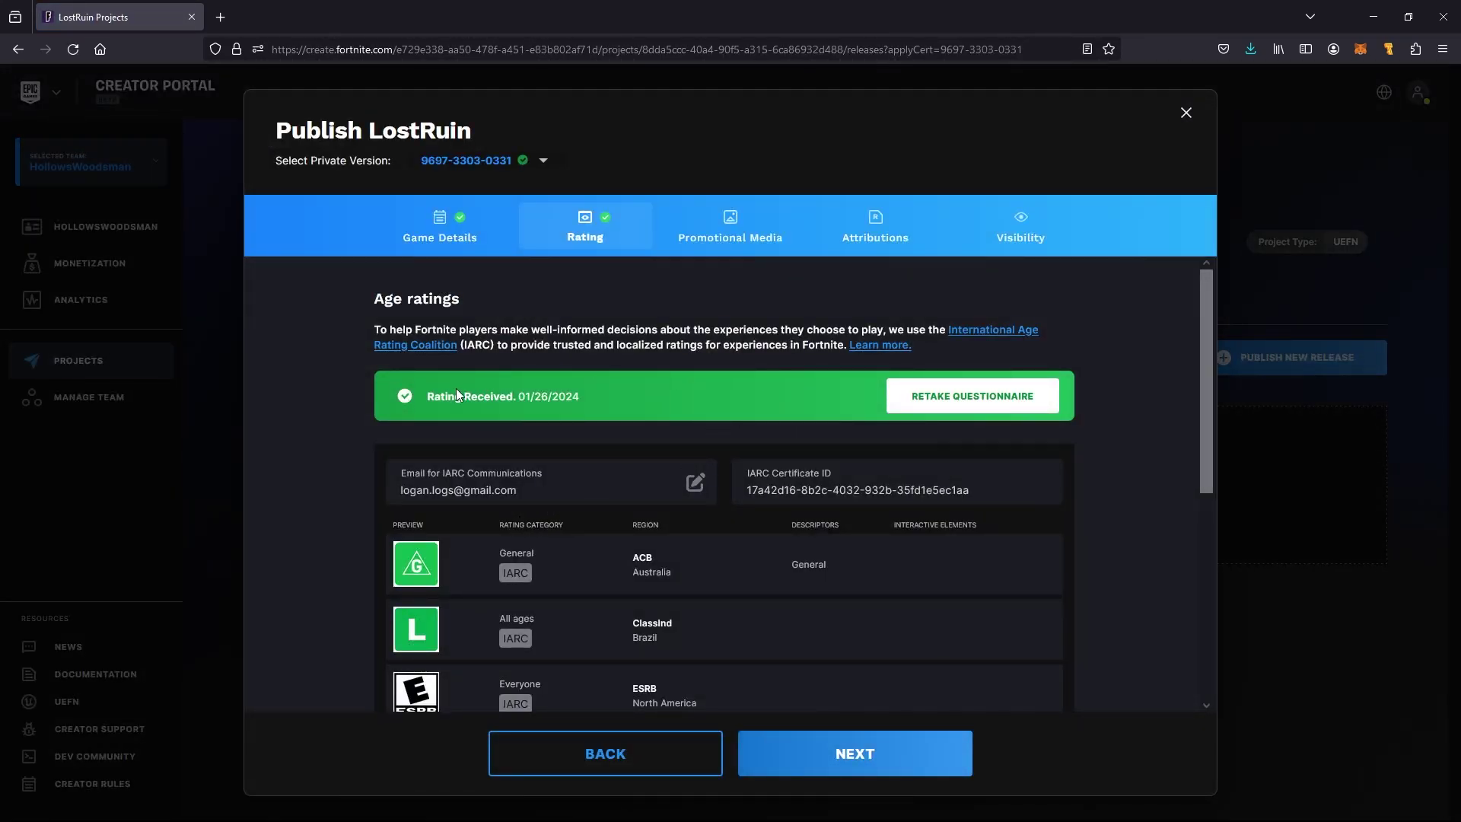
scroll(814, 494, down, 5)
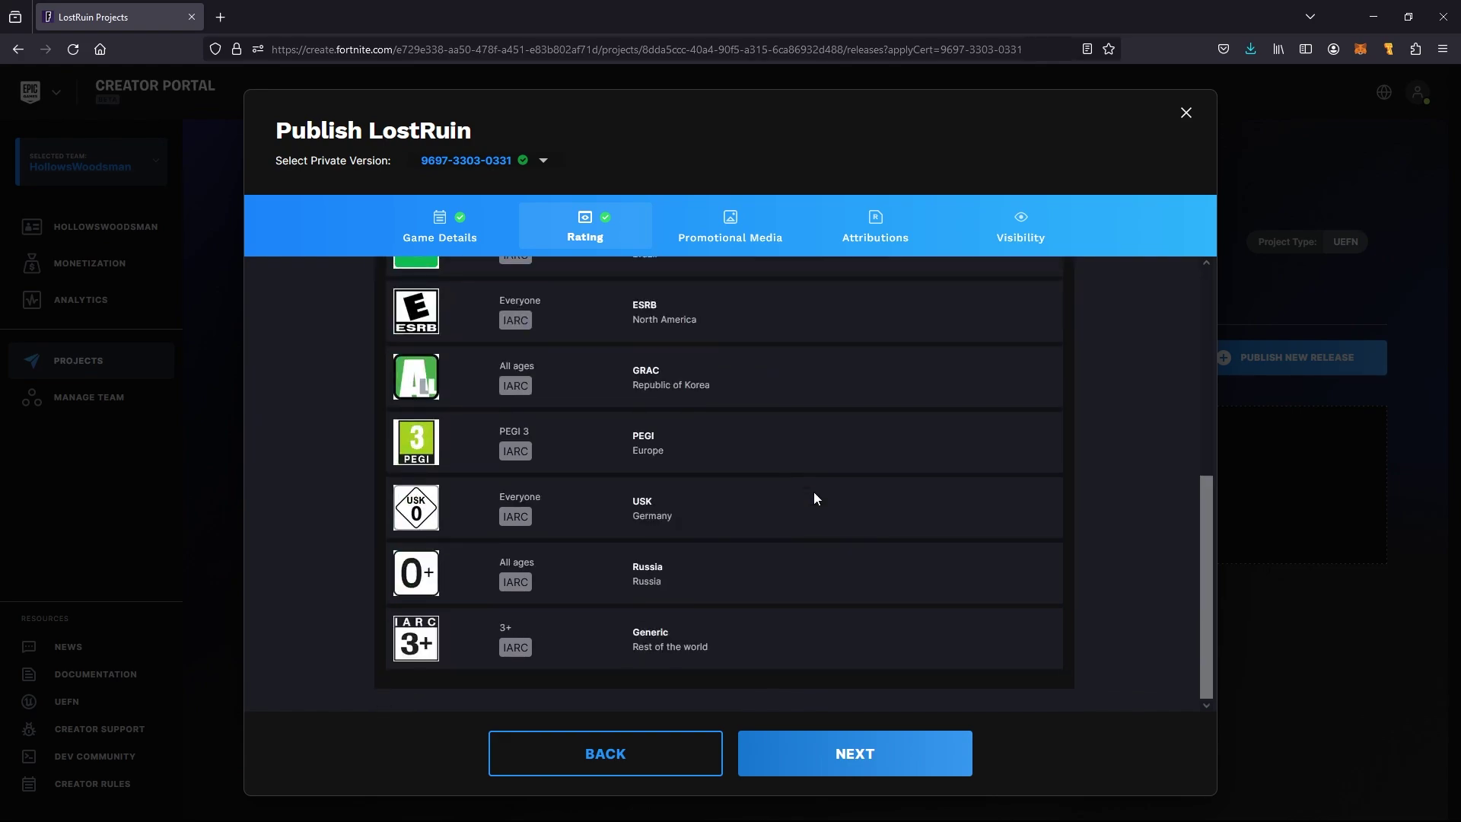
click(815, 758)
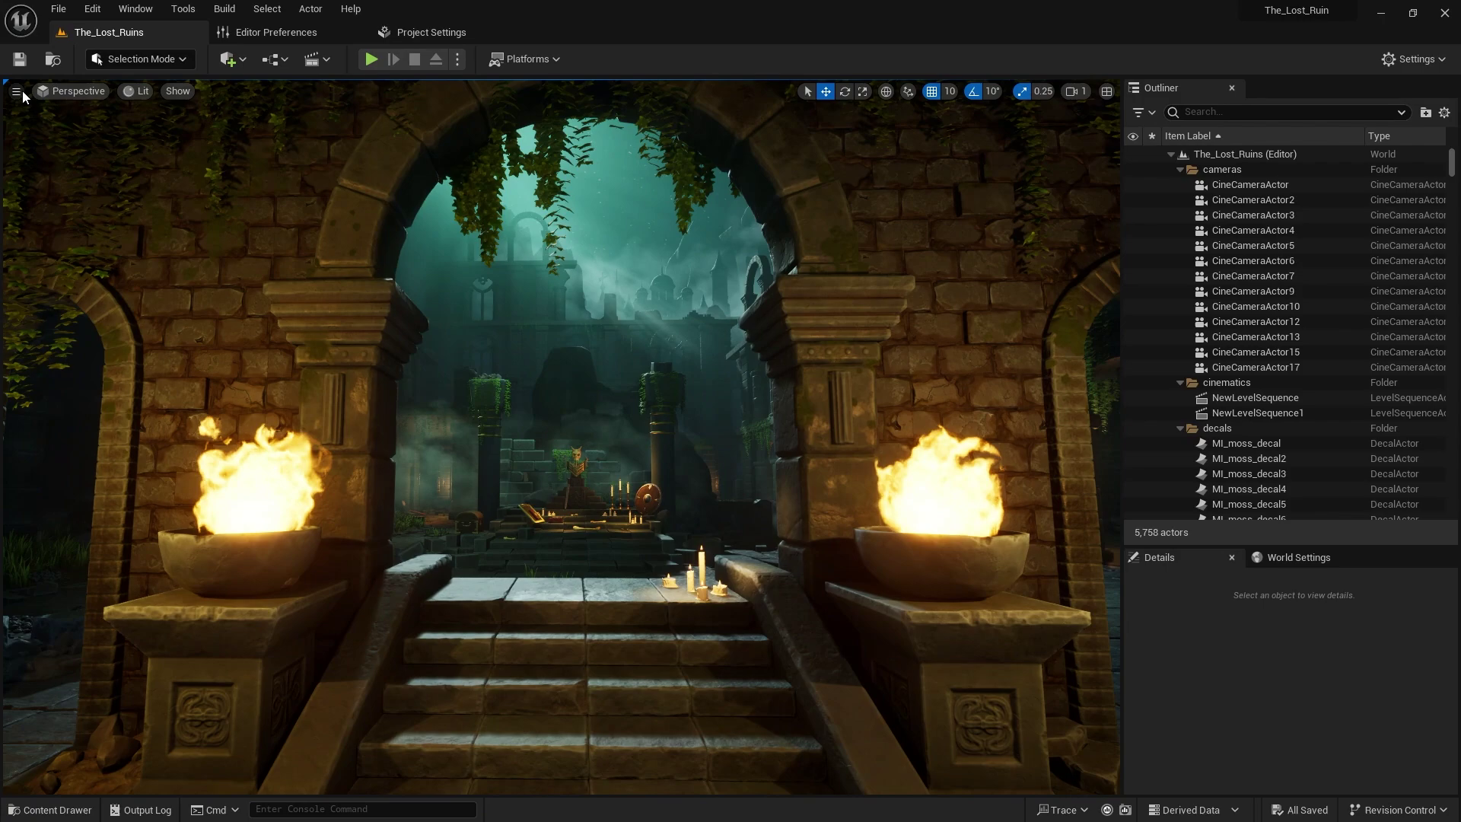
Capture a high-resolution screenshot of the archway view, then close its preview and settings
click(15, 91)
click(109, 407)
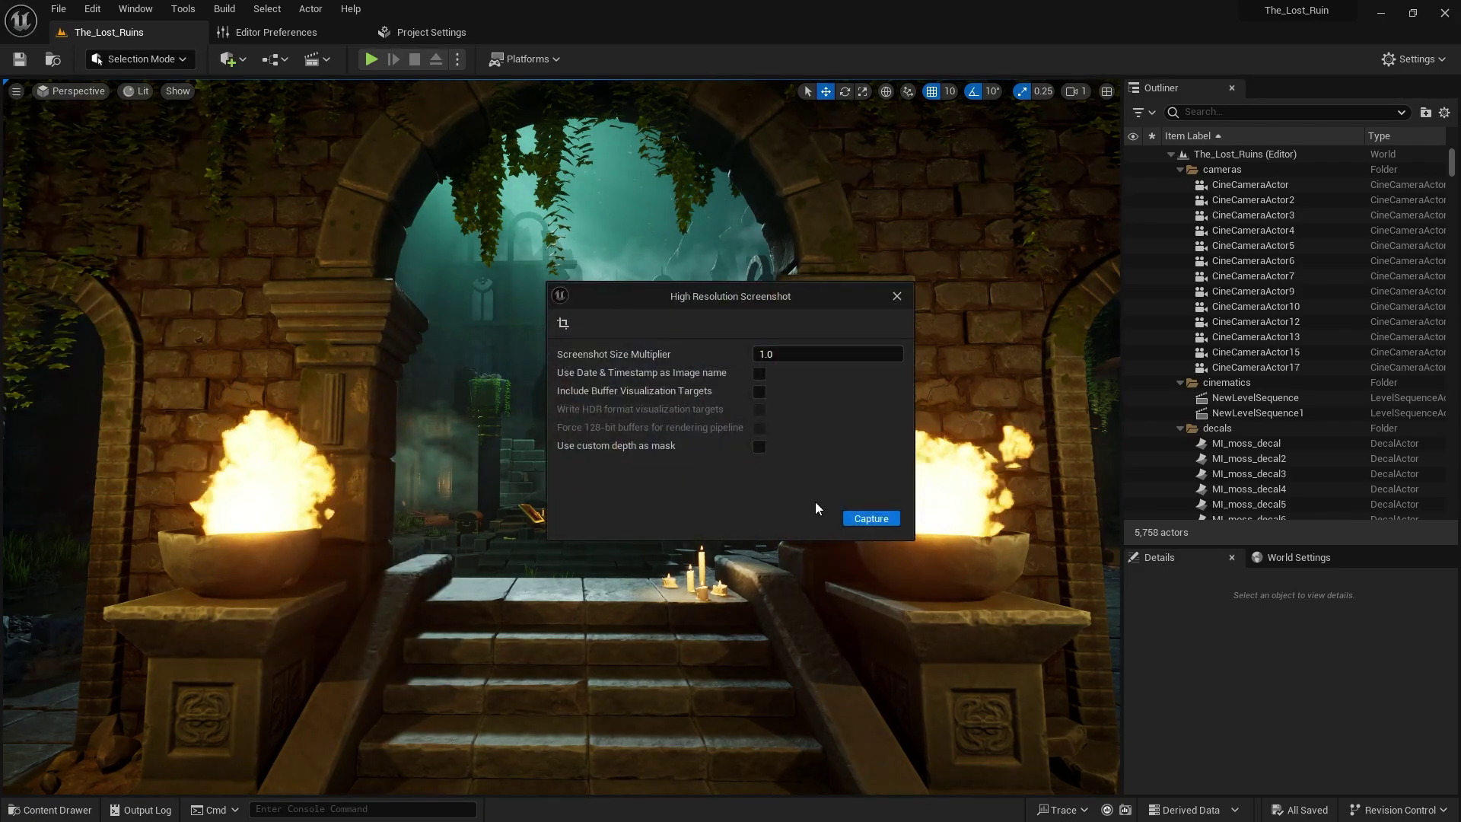
click(871, 519)
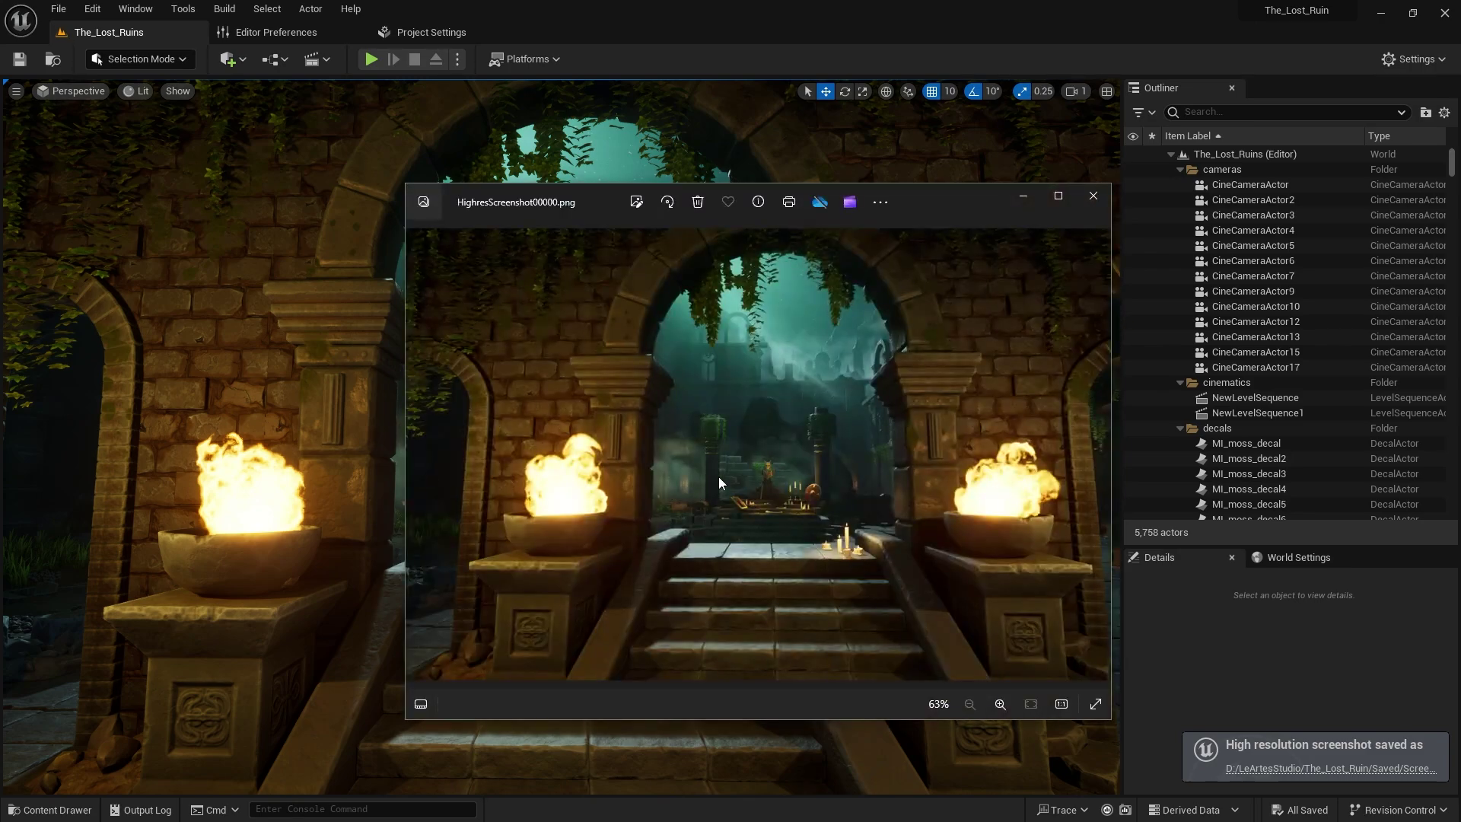
click(1024, 200)
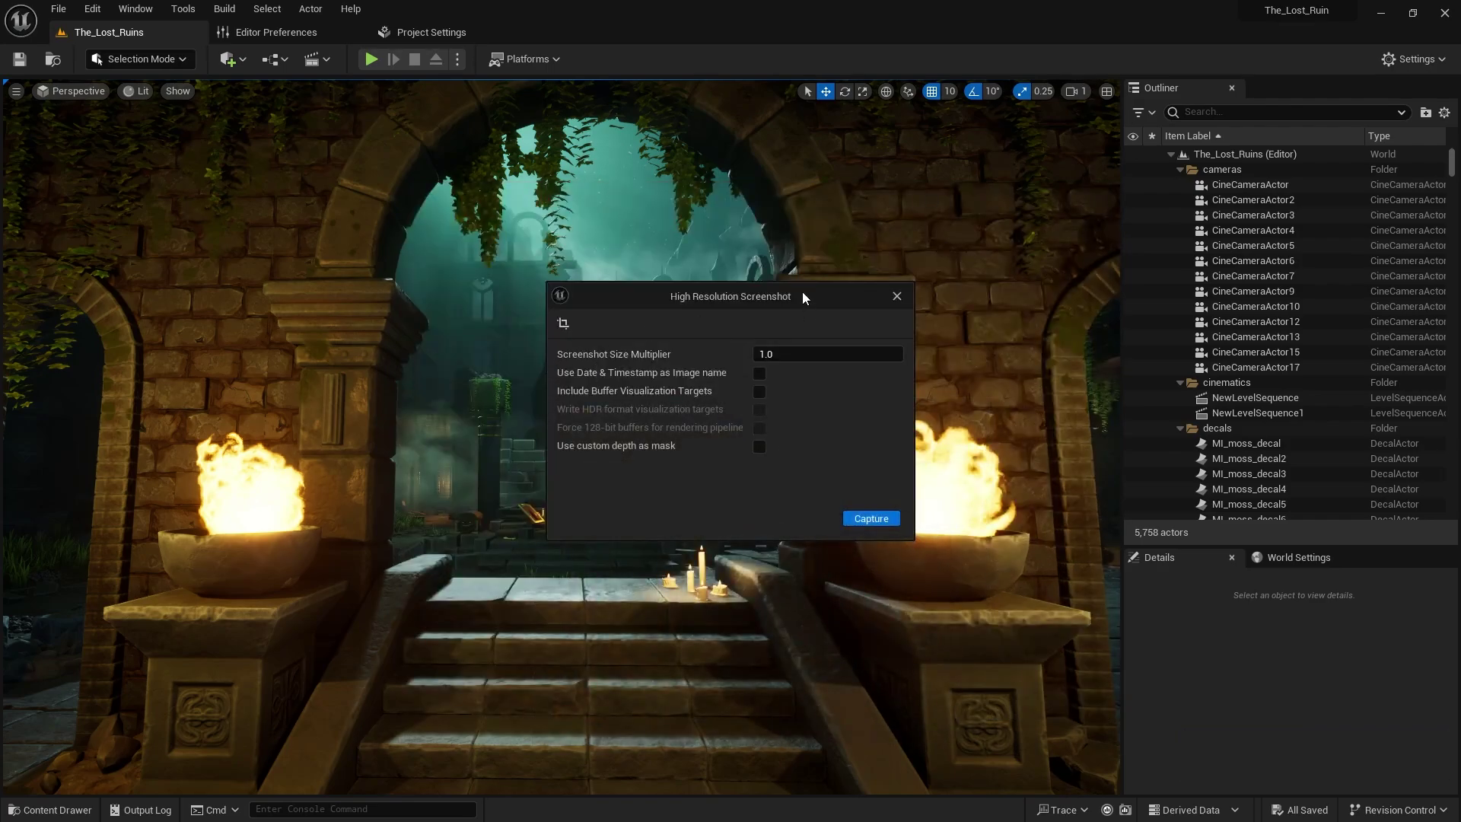
click(897, 296)
scroll(610, 329, up, 5)
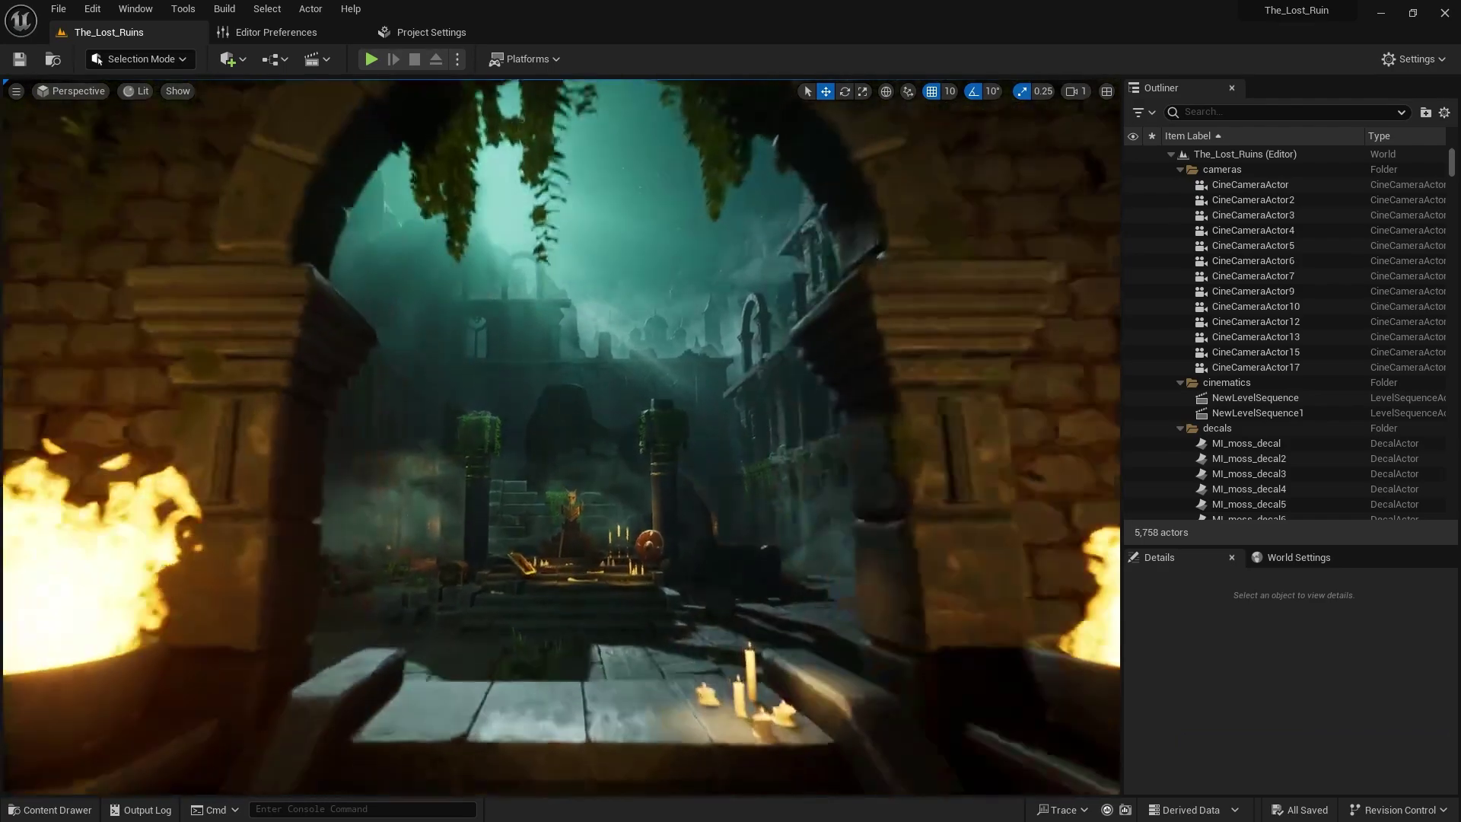
scroll(610, 329, down, 5)
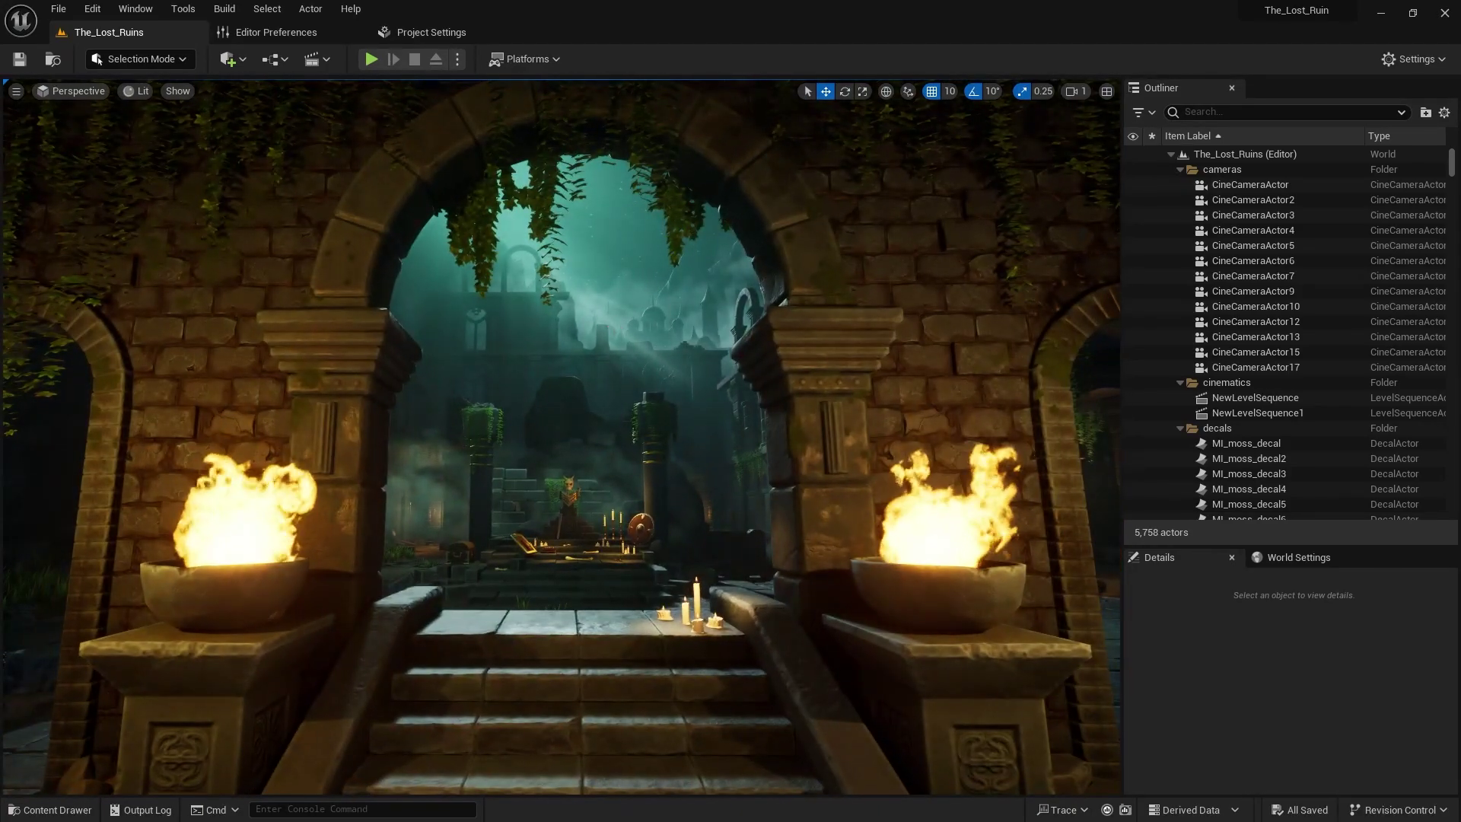
scroll(609, 329, up, 5)
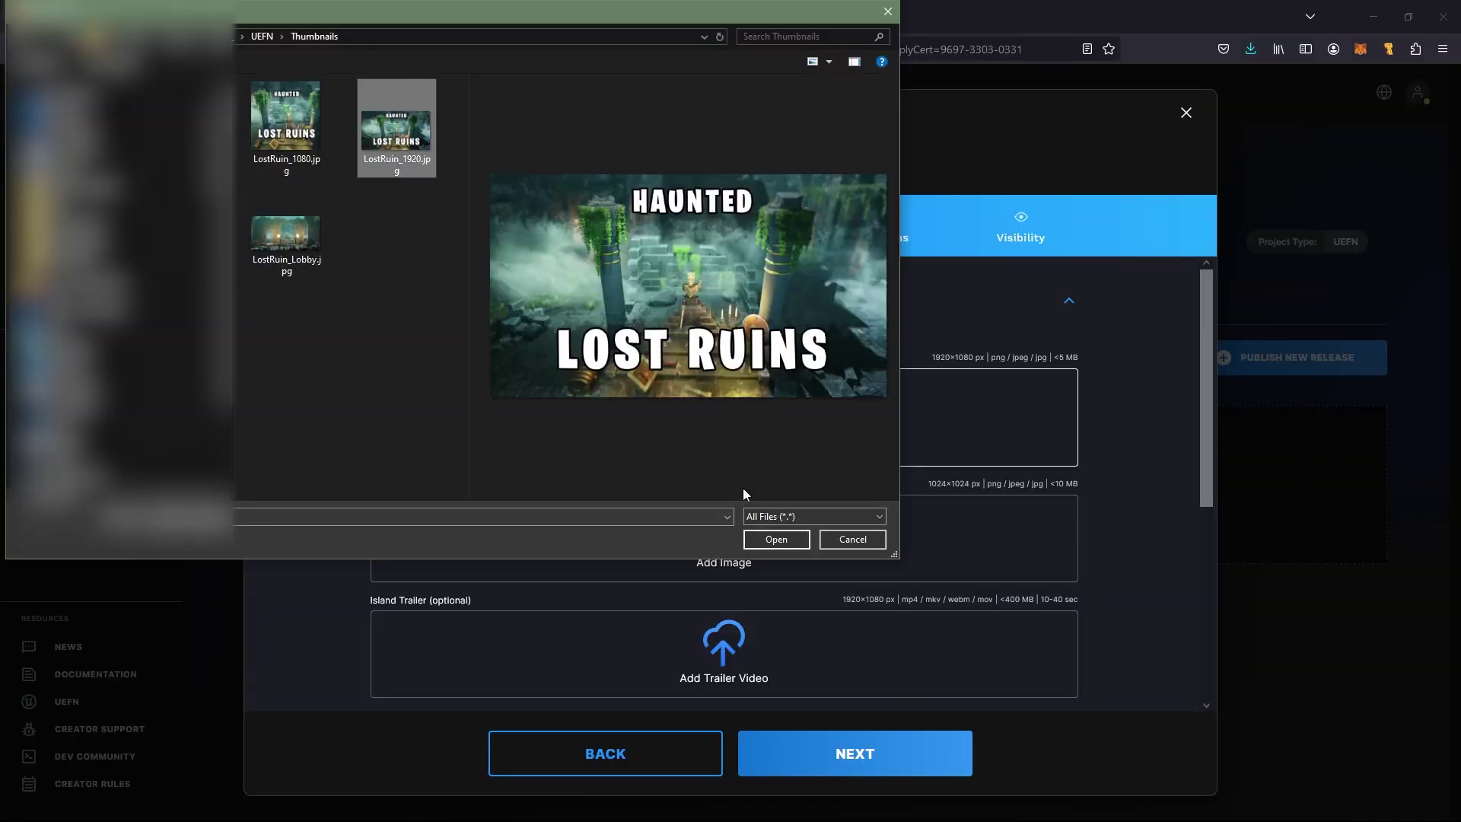
Upload LostRuin_1920, LostRuin_1080 and LostRuin_Lobby as landscape thumbnail, square thumbnail and lobby background
click(773, 540)
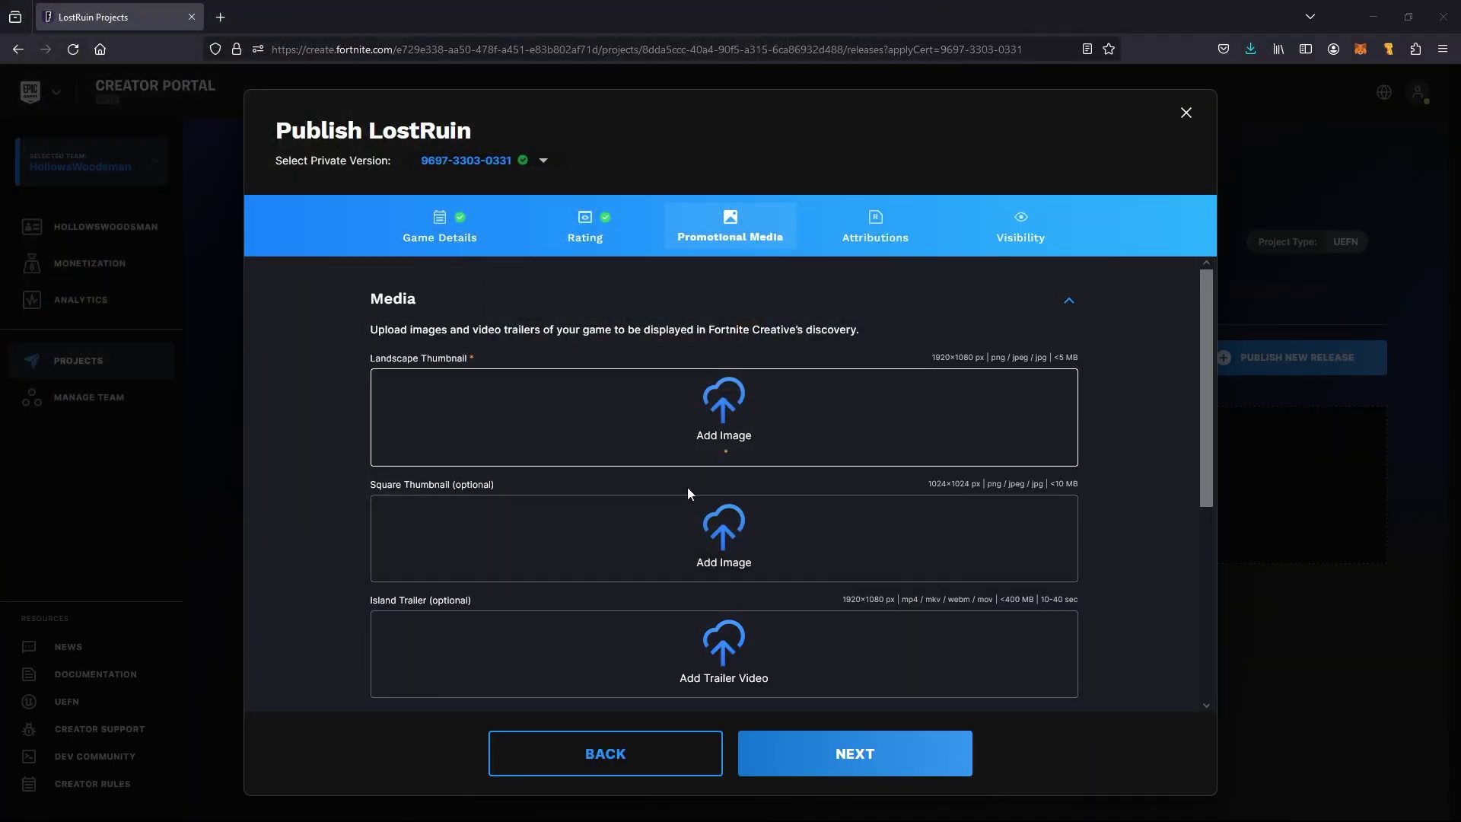
click(736, 522)
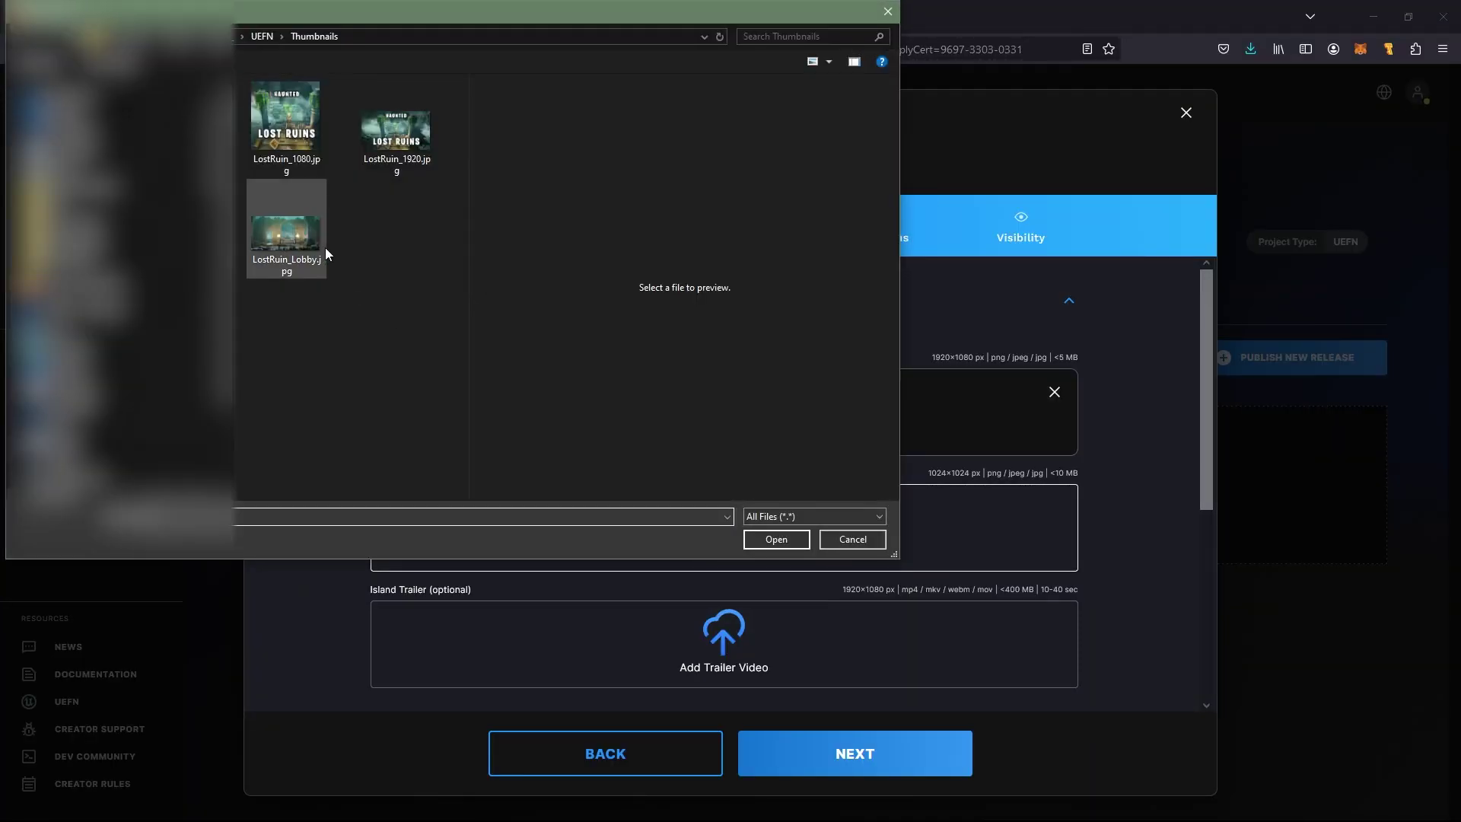
click(293, 113)
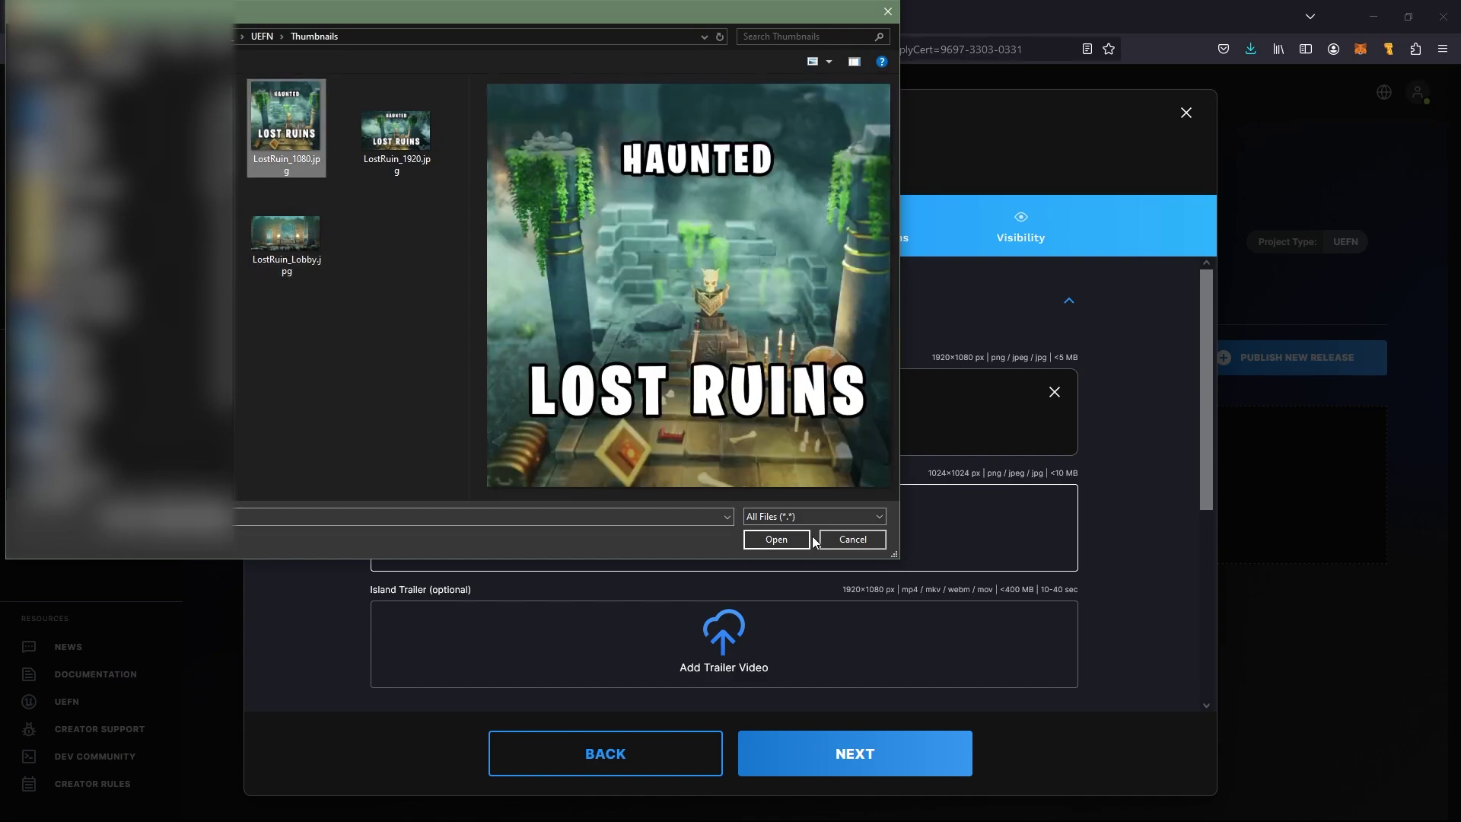
click(788, 540)
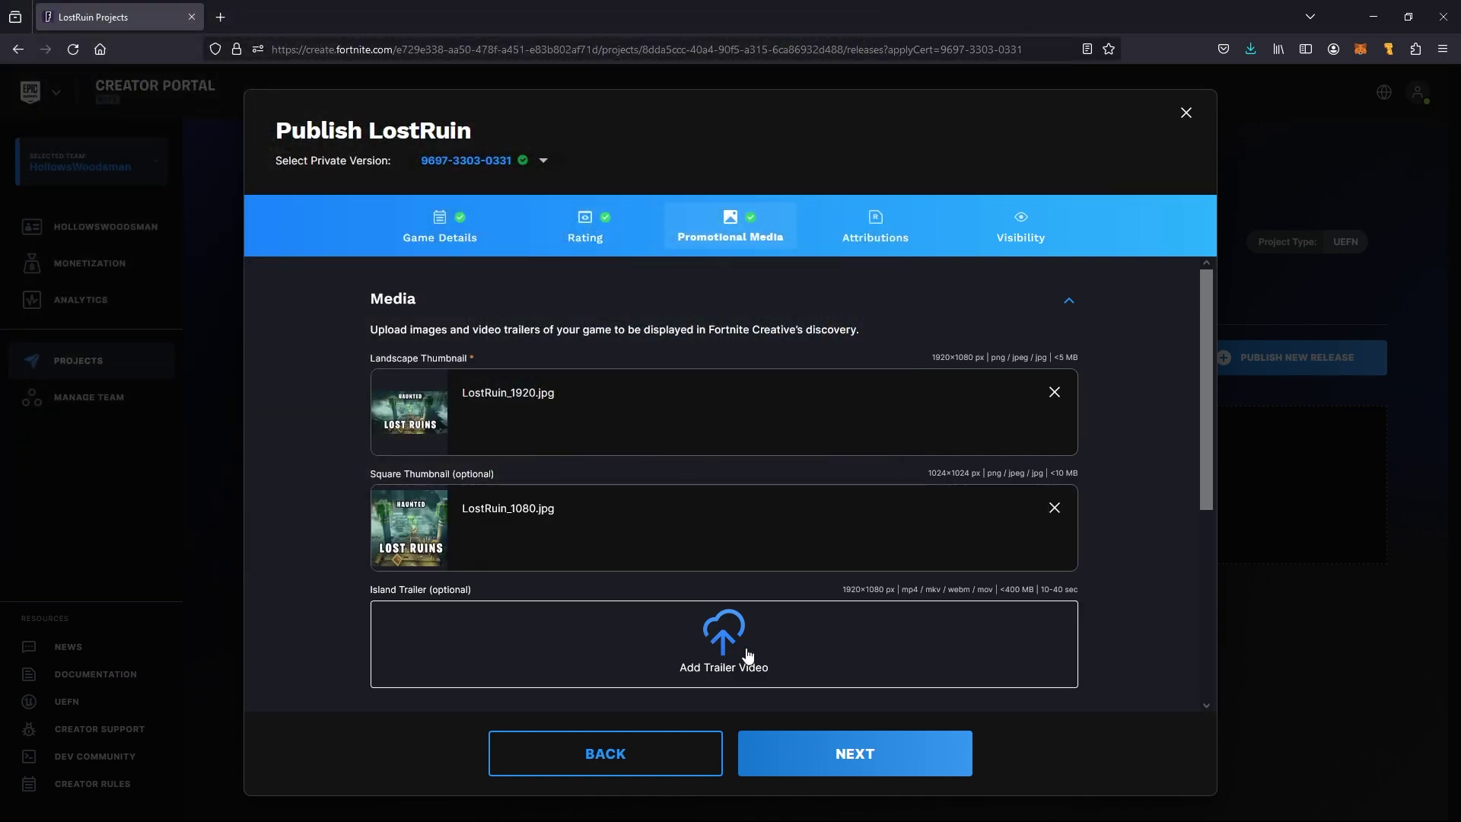
scroll(724, 588, down, 3)
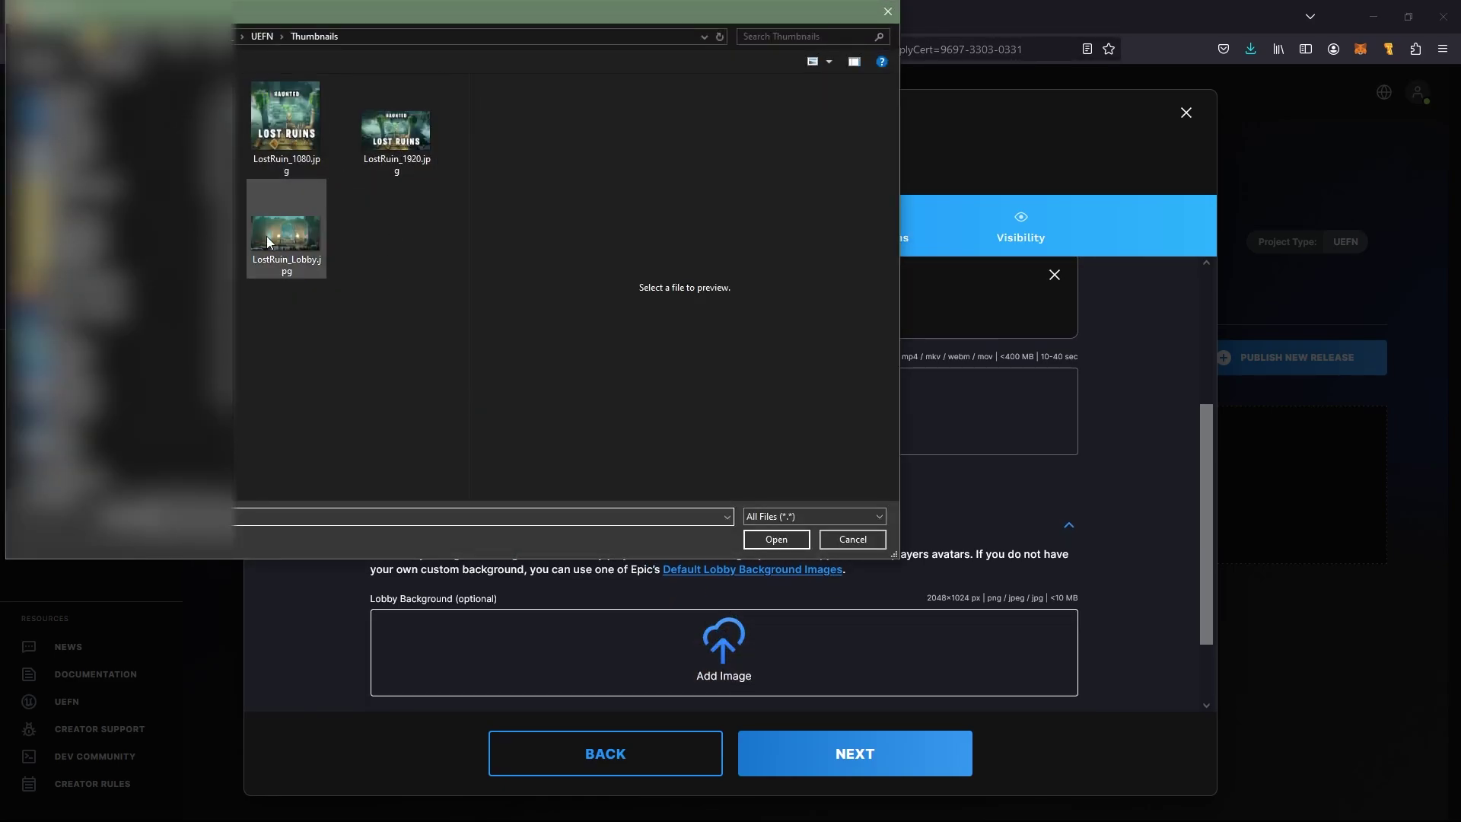
click(266, 235)
click(804, 539)
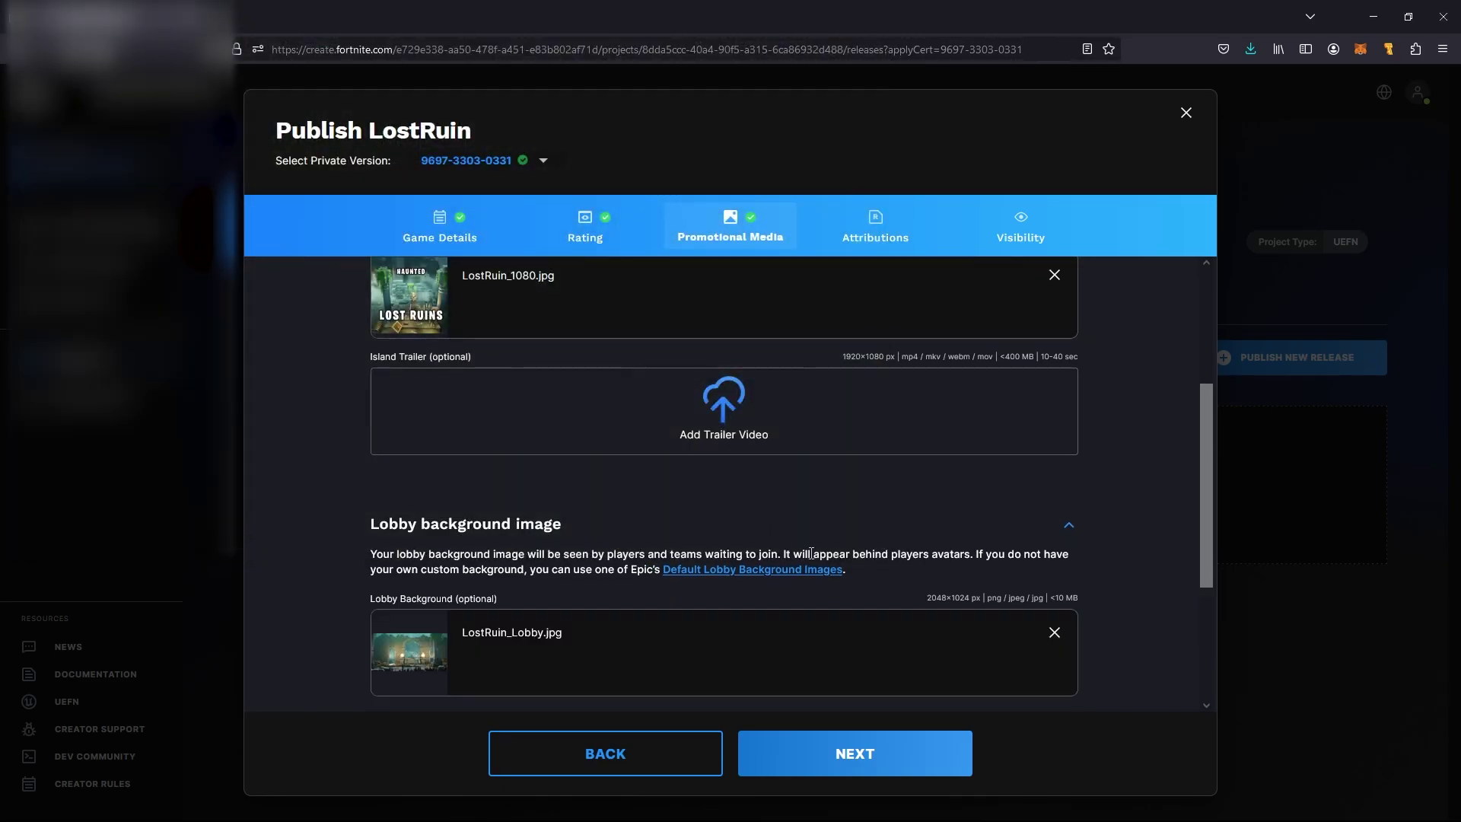
scroll(778, 533, down, 3)
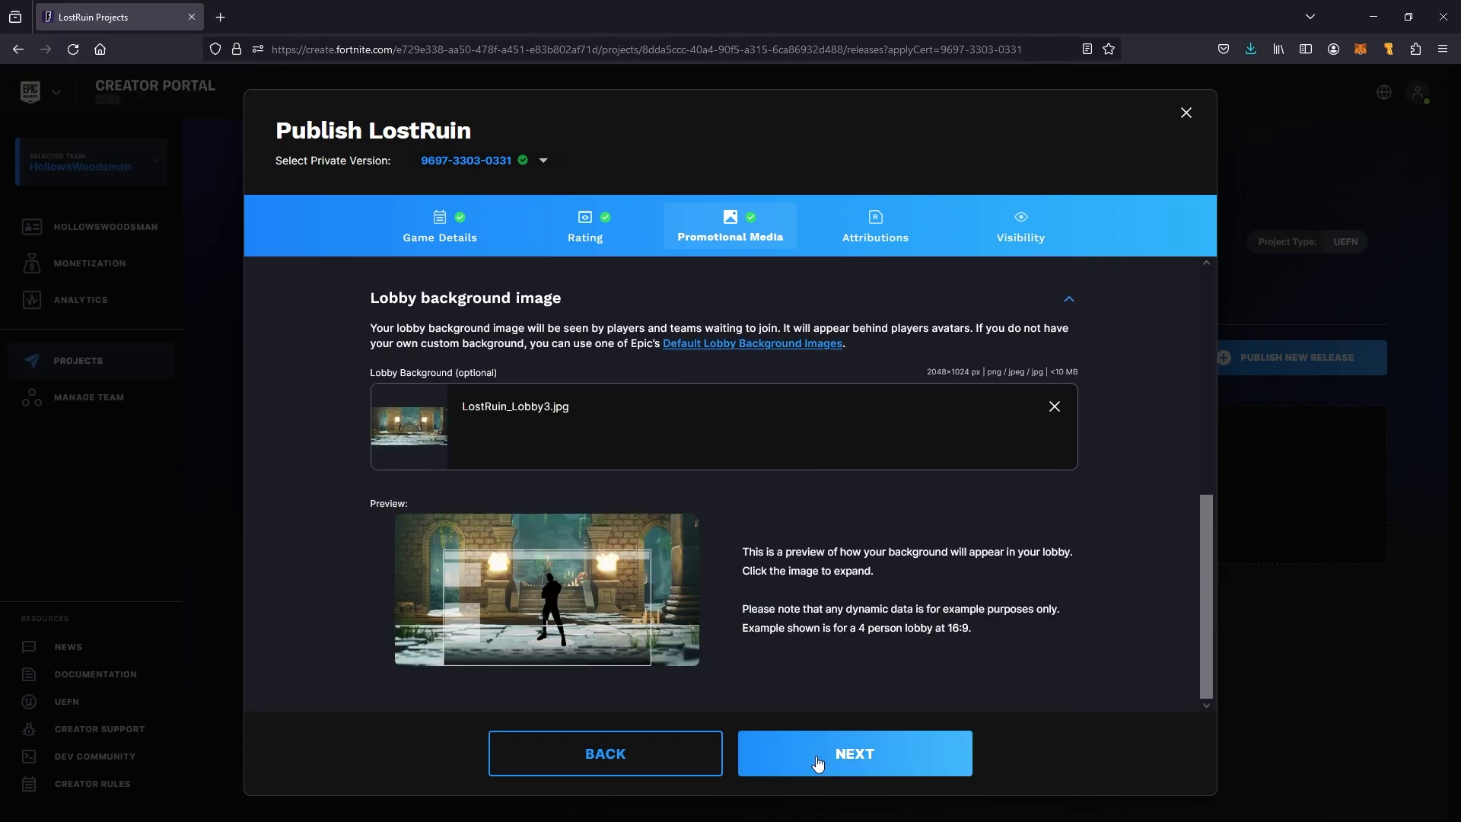
Add a 'Lost Ruins' attribution with the content author and a 'Personal' licence
click(817, 763)
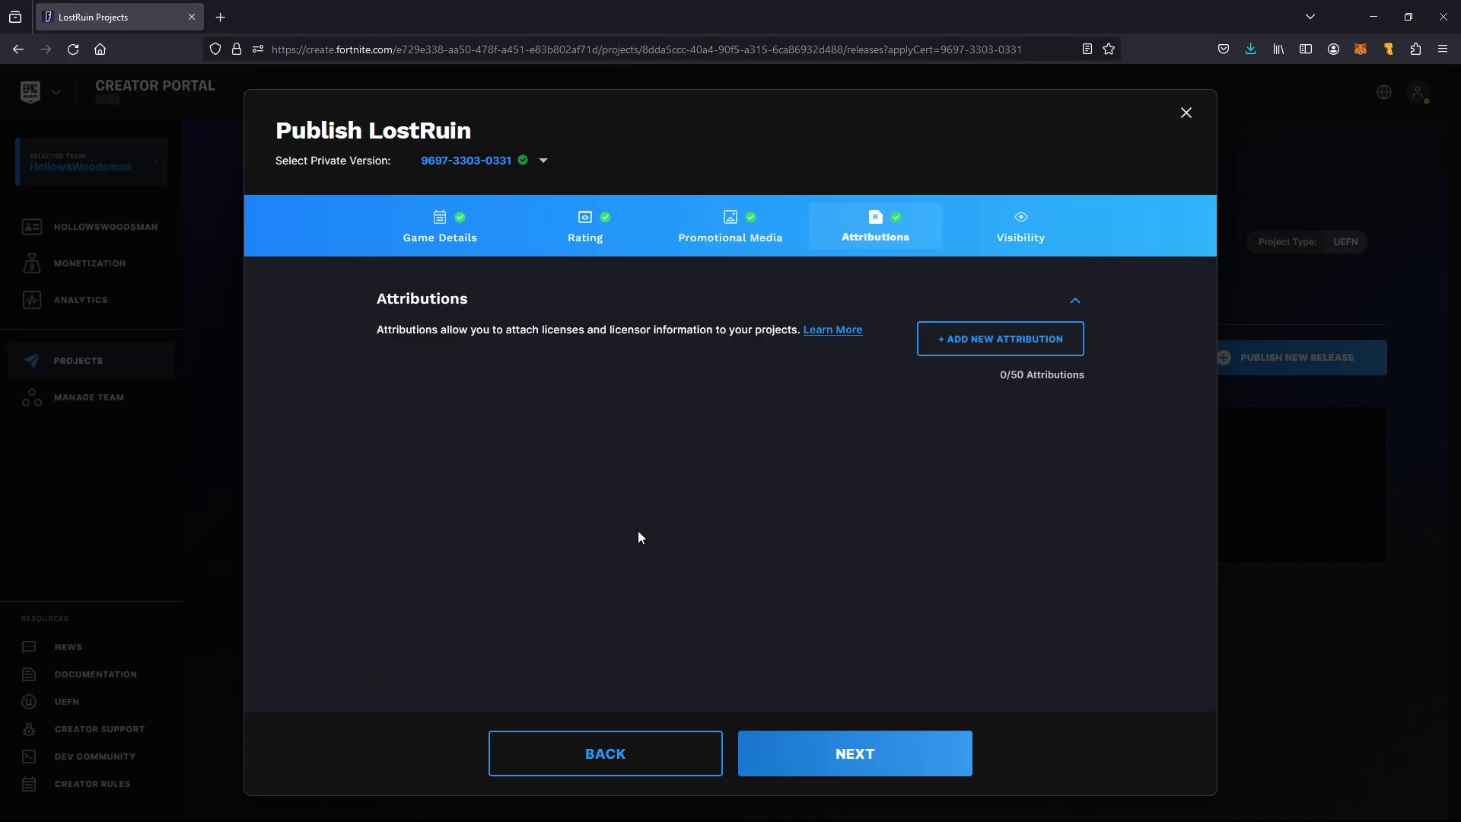
click(1027, 341)
text(Lost Ruins)
click(578, 433)
text(Leartes Studio)
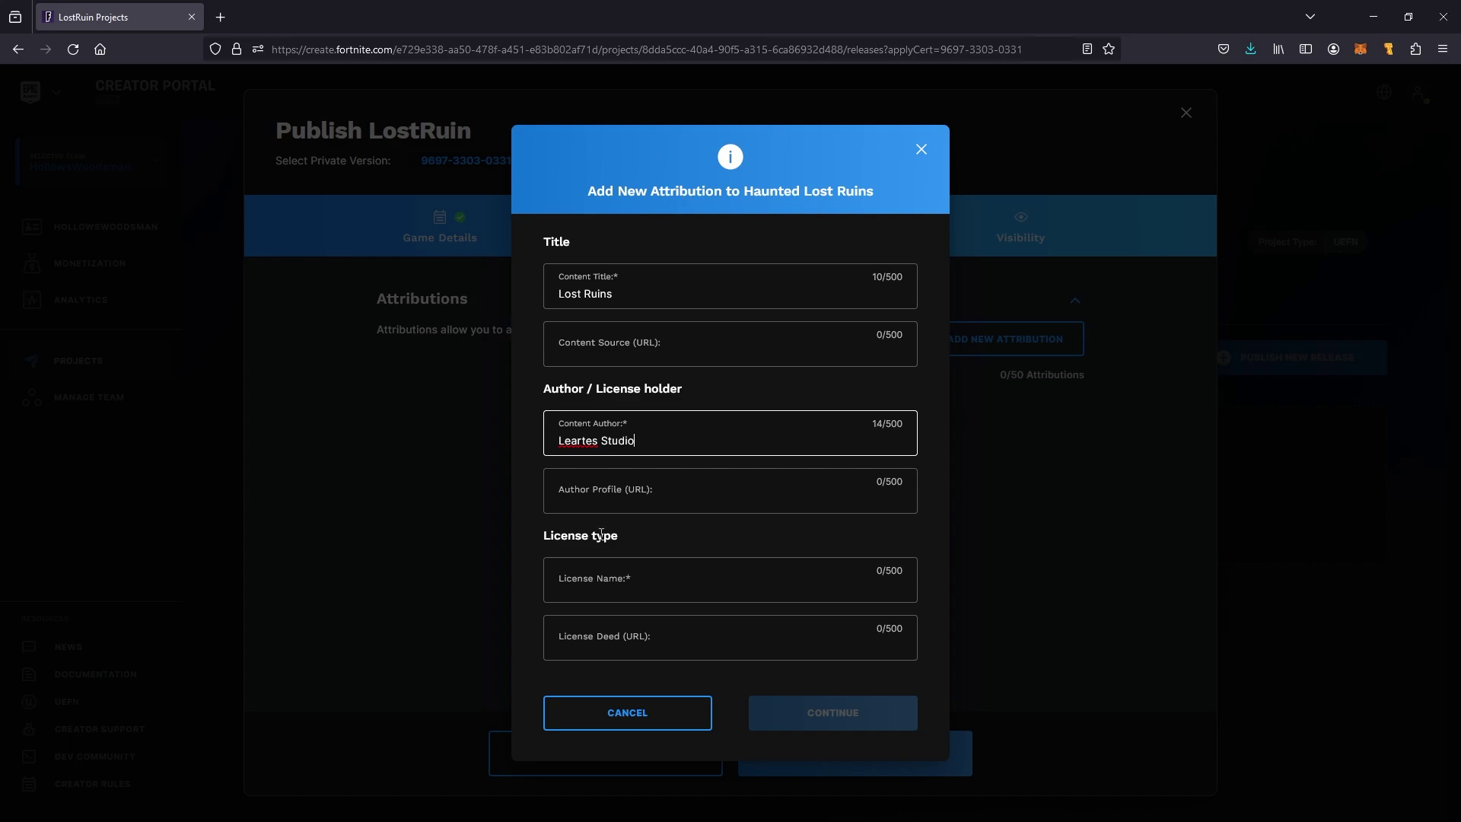
click(601, 580)
text(Personal)
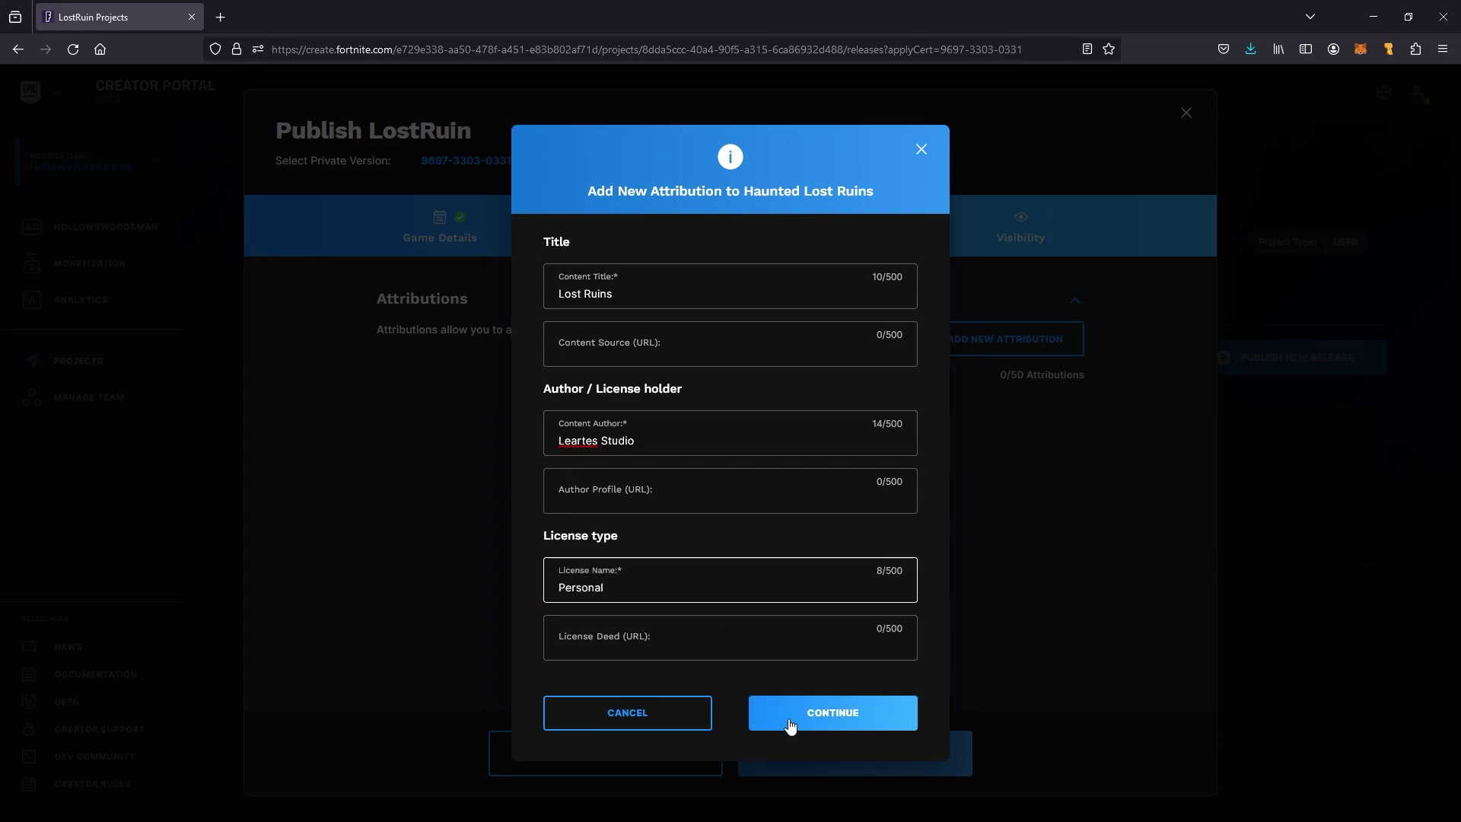
click(802, 721)
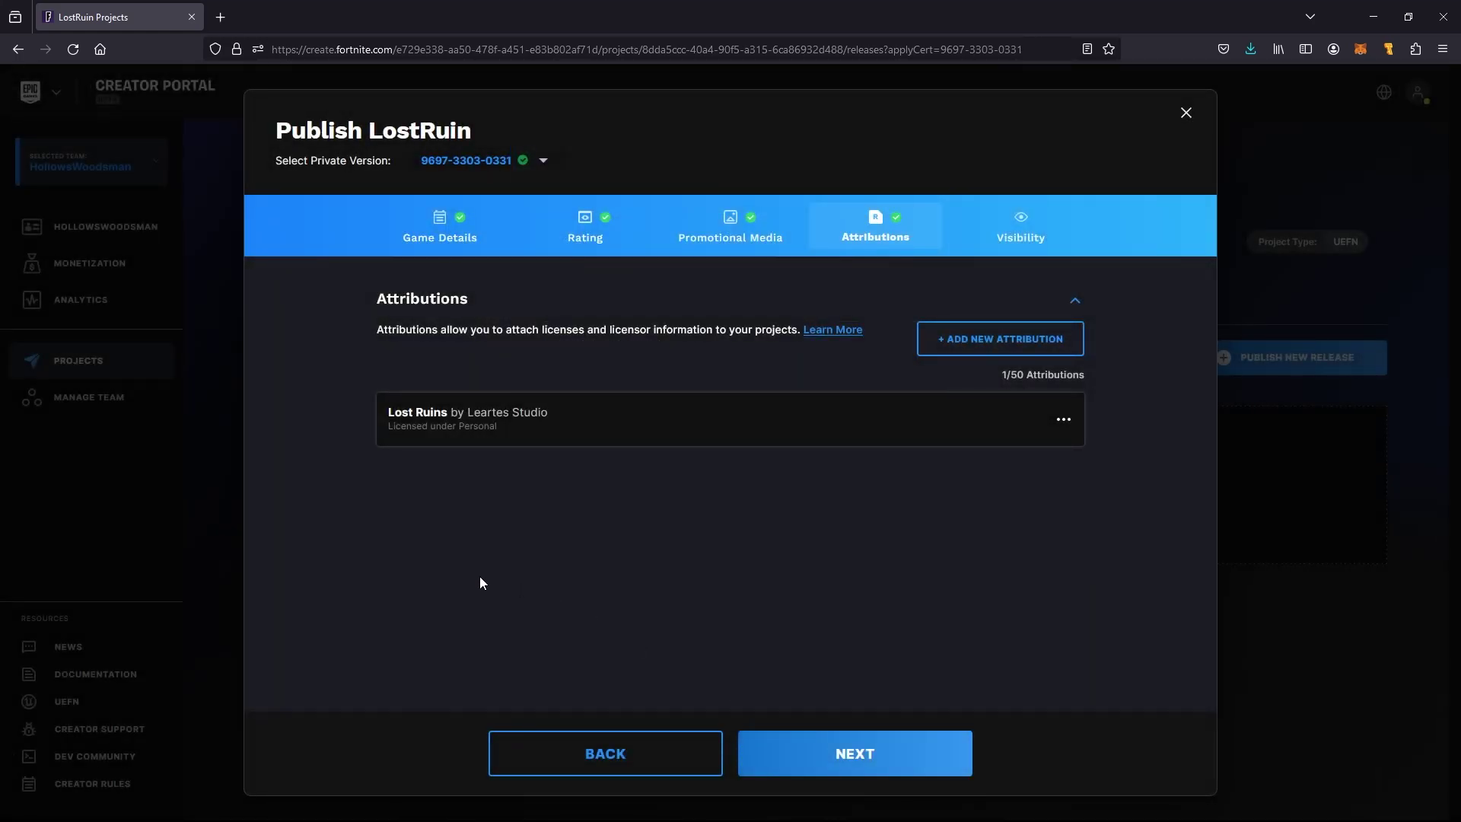
Set the project visibility to Unlisted and publish the release
click(857, 773)
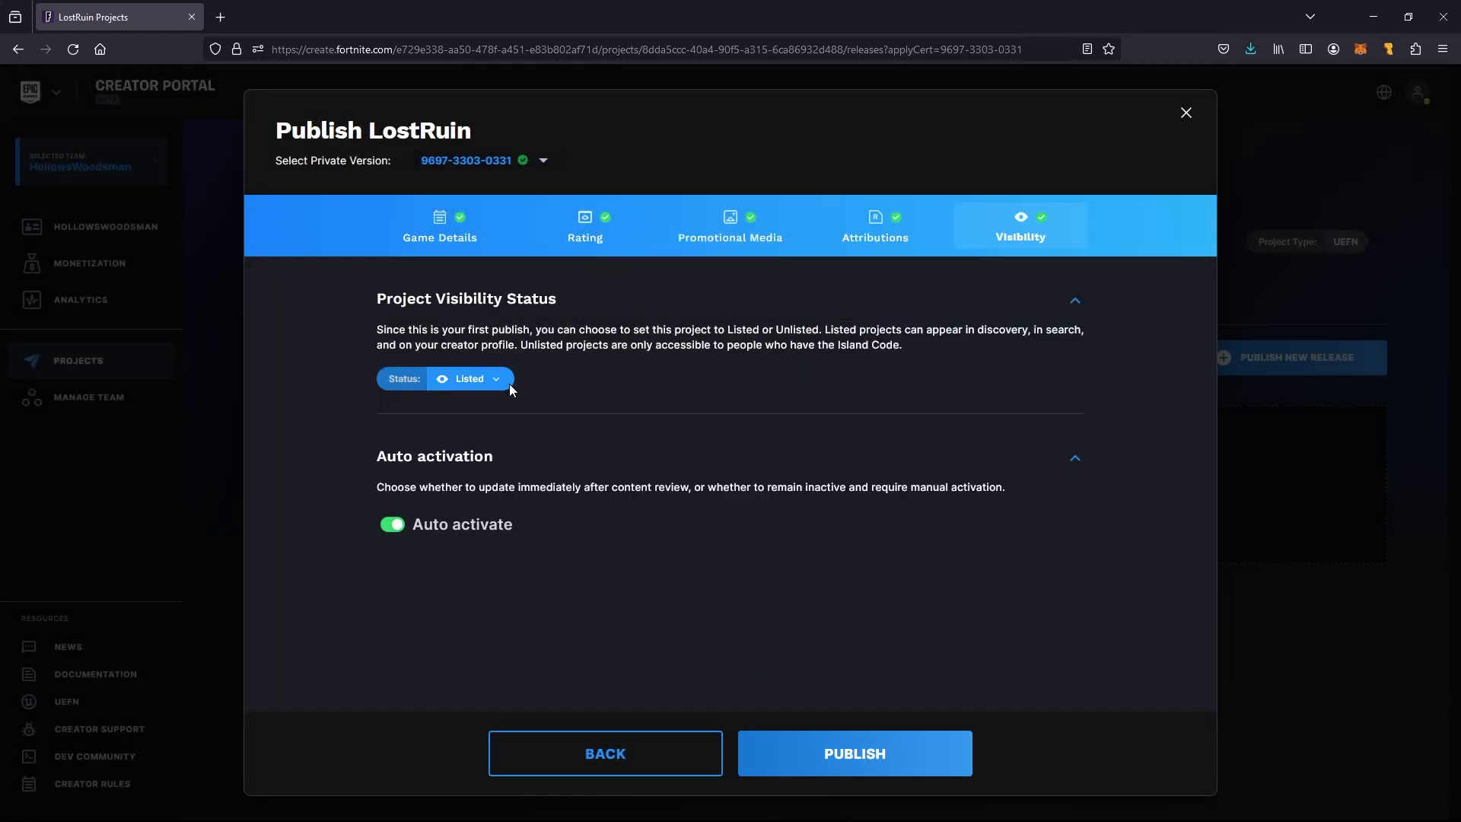
click(495, 379)
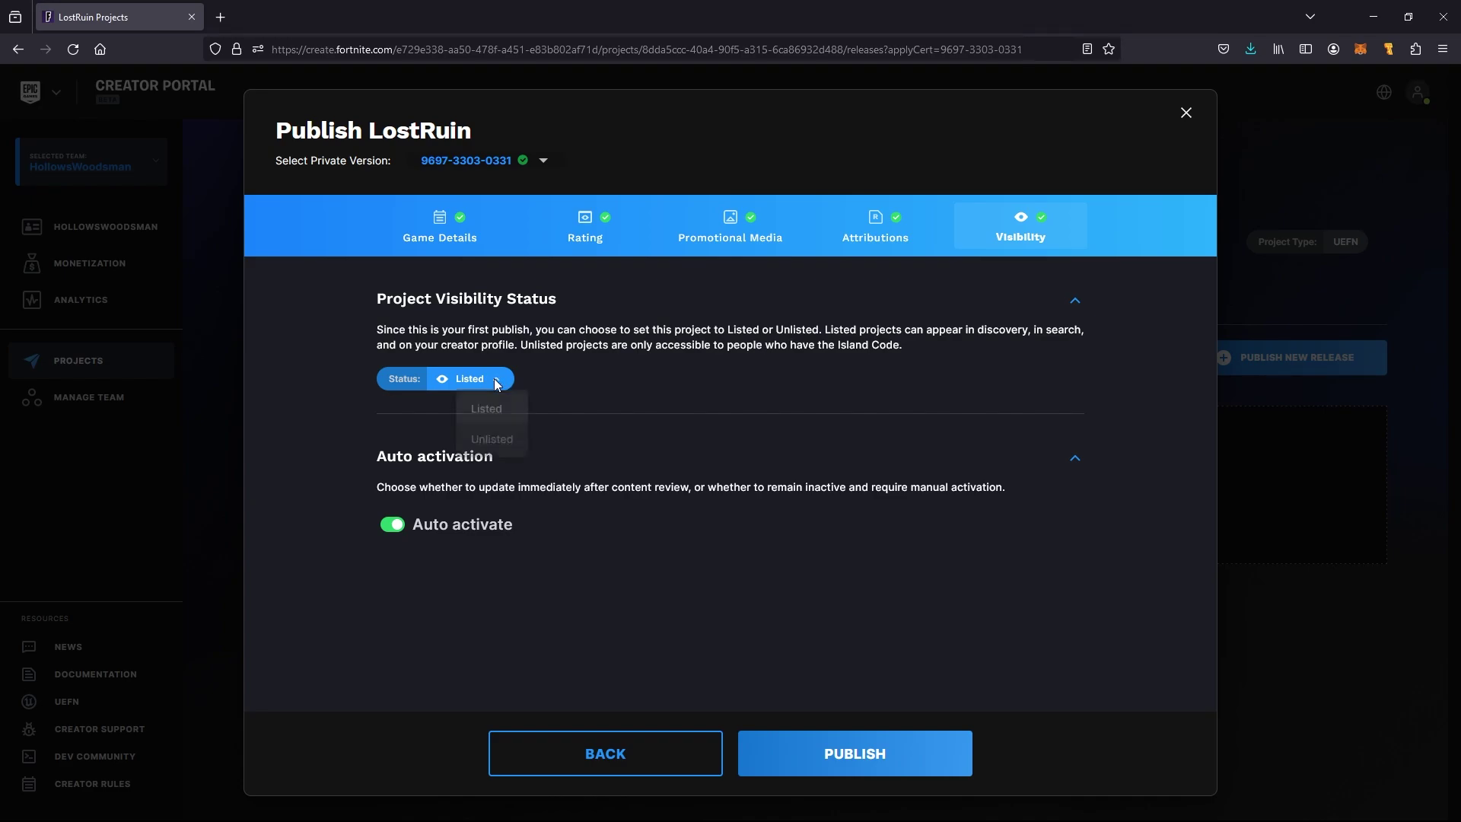
click(488, 440)
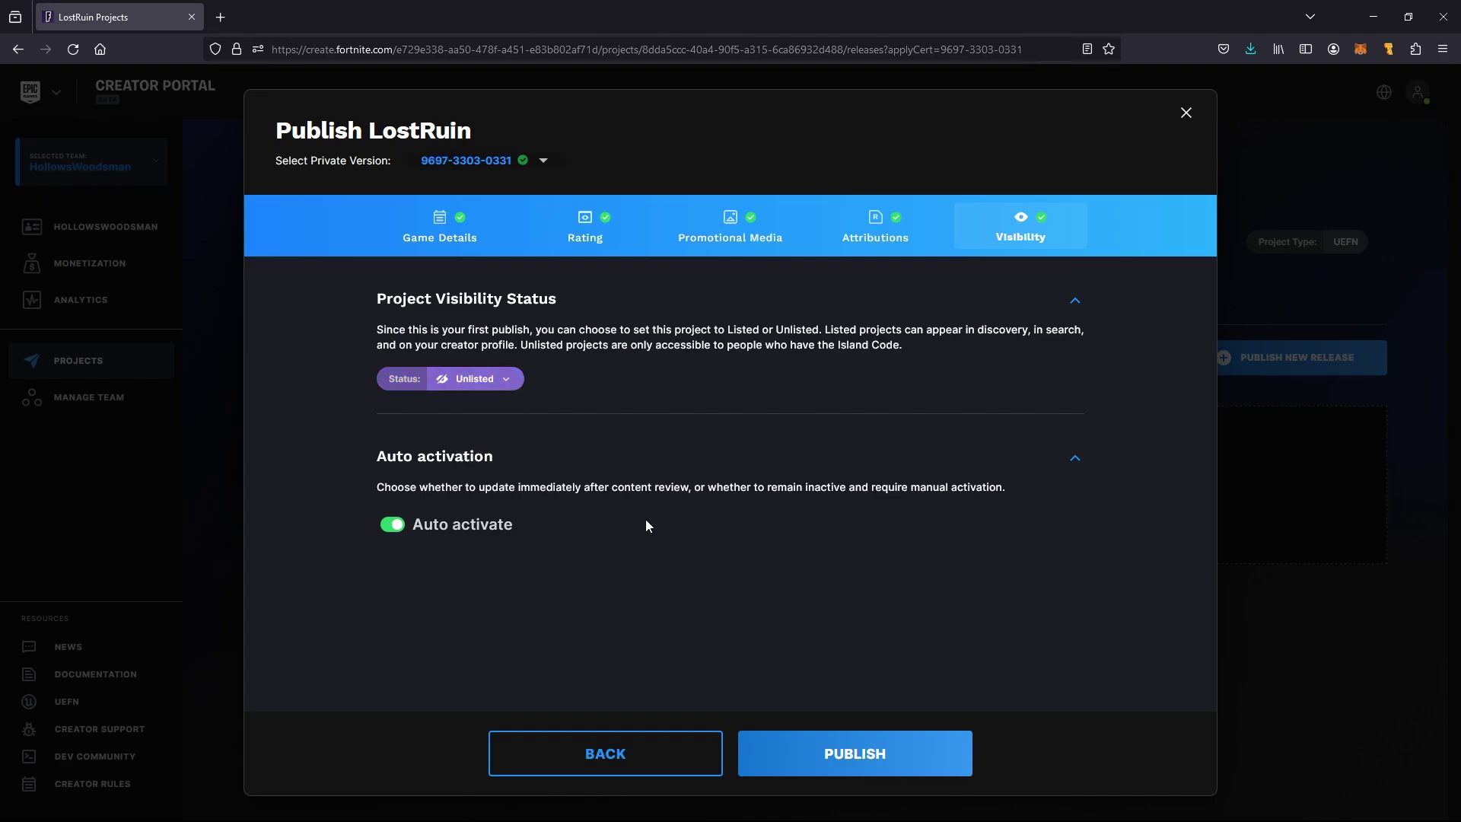
click(881, 763)
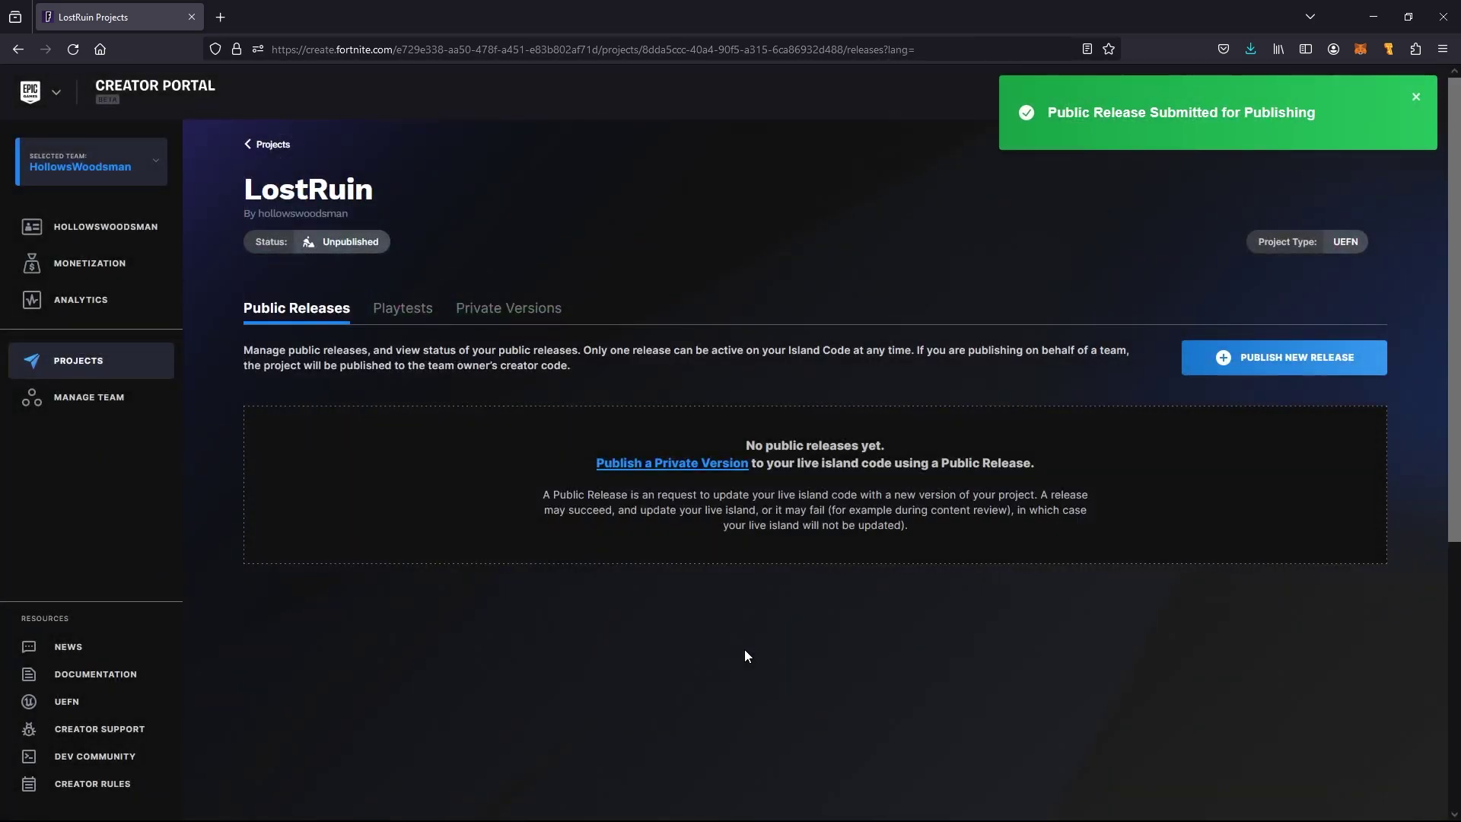
Reload the project page to show the Unlisted, Approved Haunted Lost Ruins release
click(68, 44)
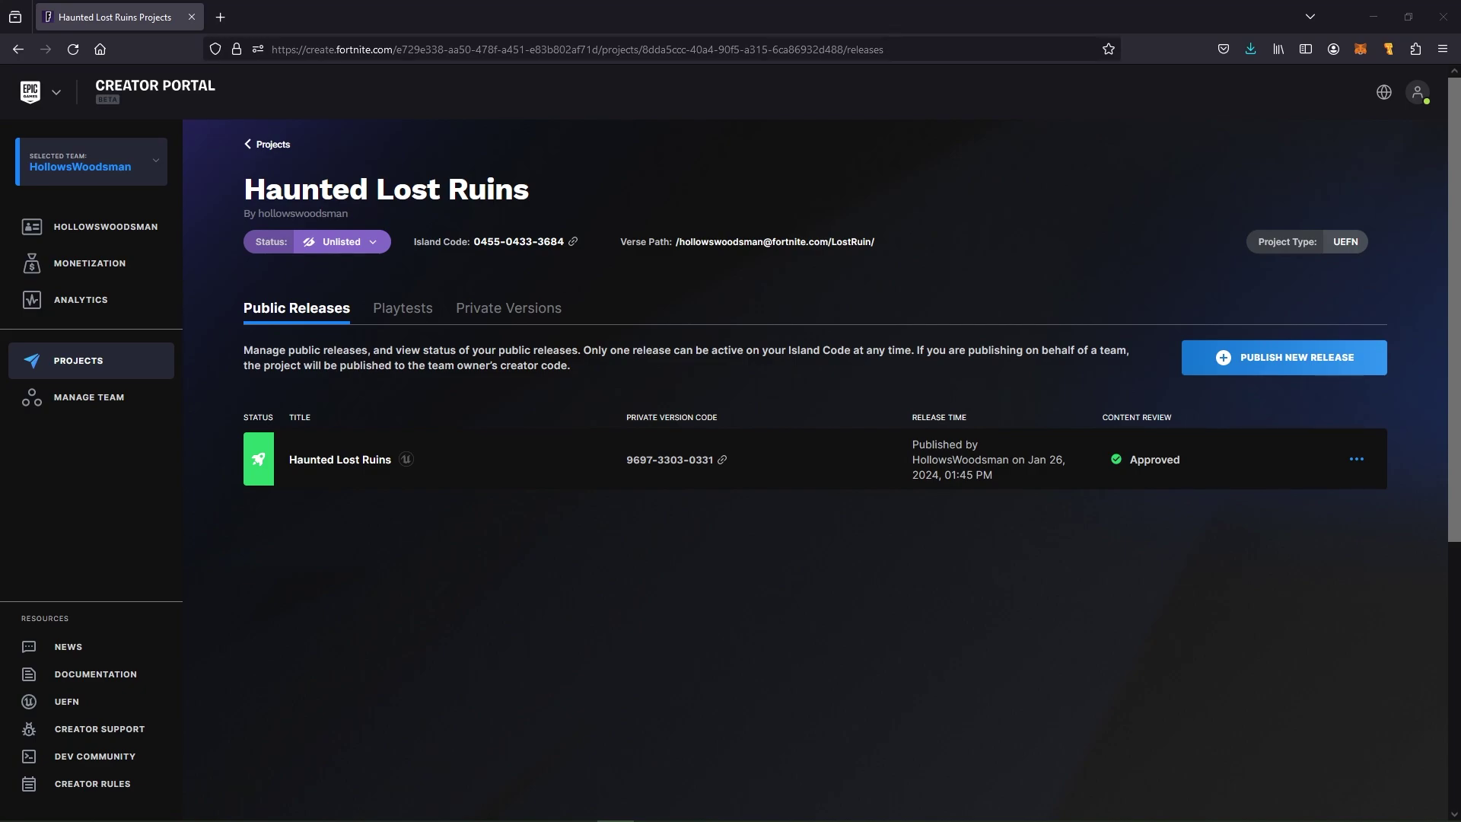
click(376, 245)
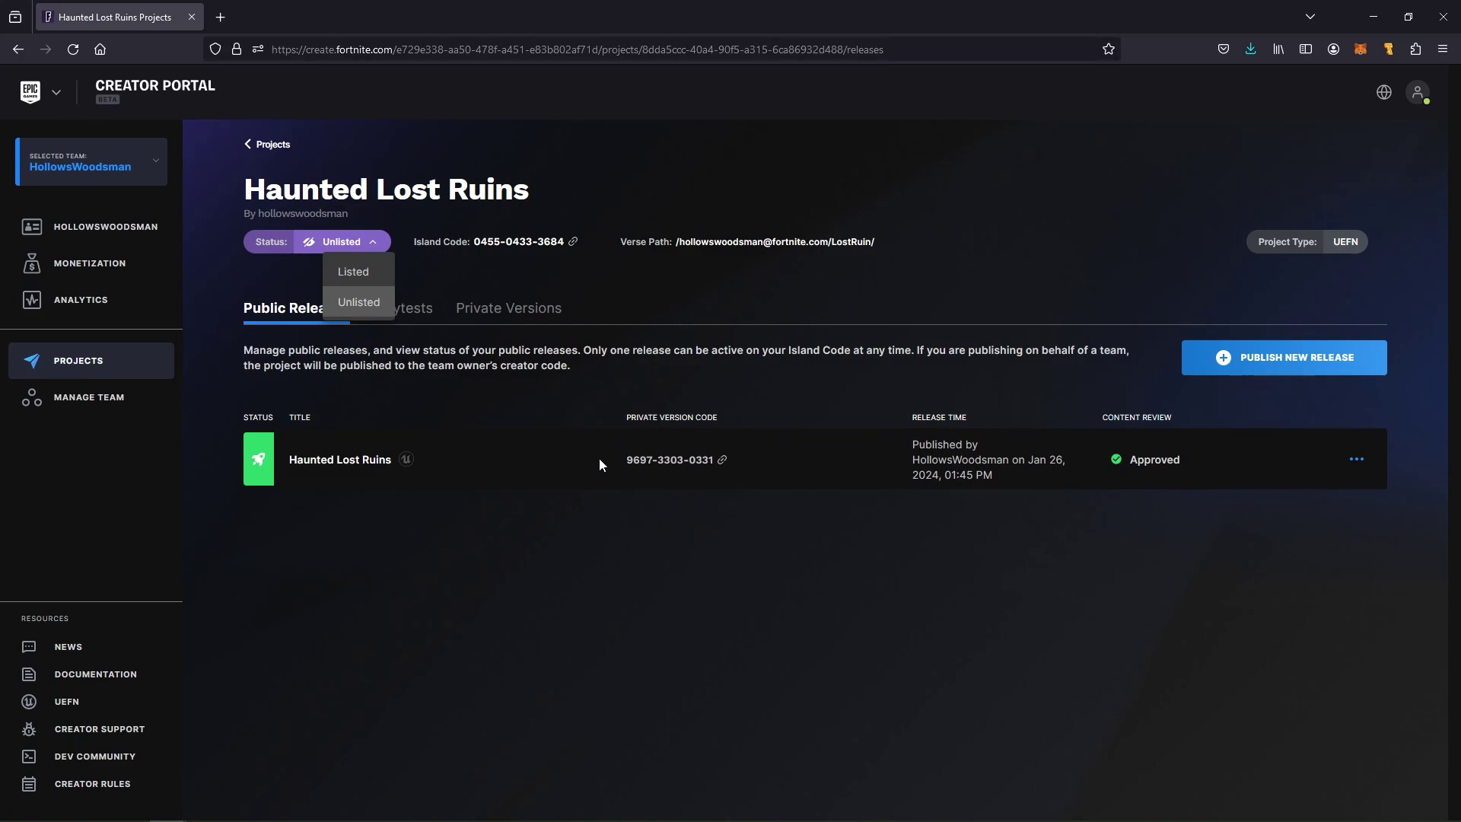
click(424, 268)
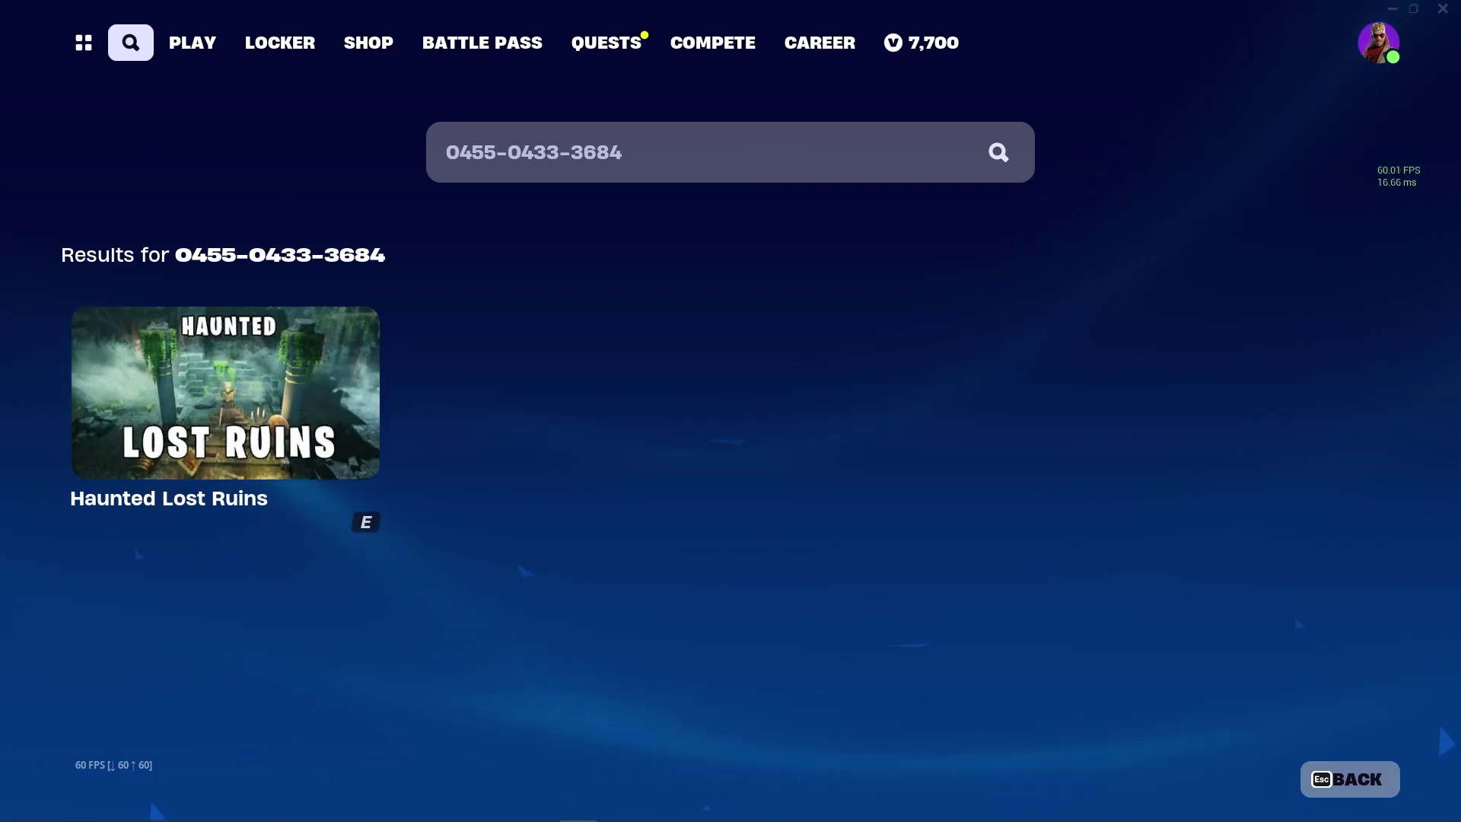
Select Haunted Lost Ruins from the island code results and start matchmaking into it
mouse_move(158, 345)
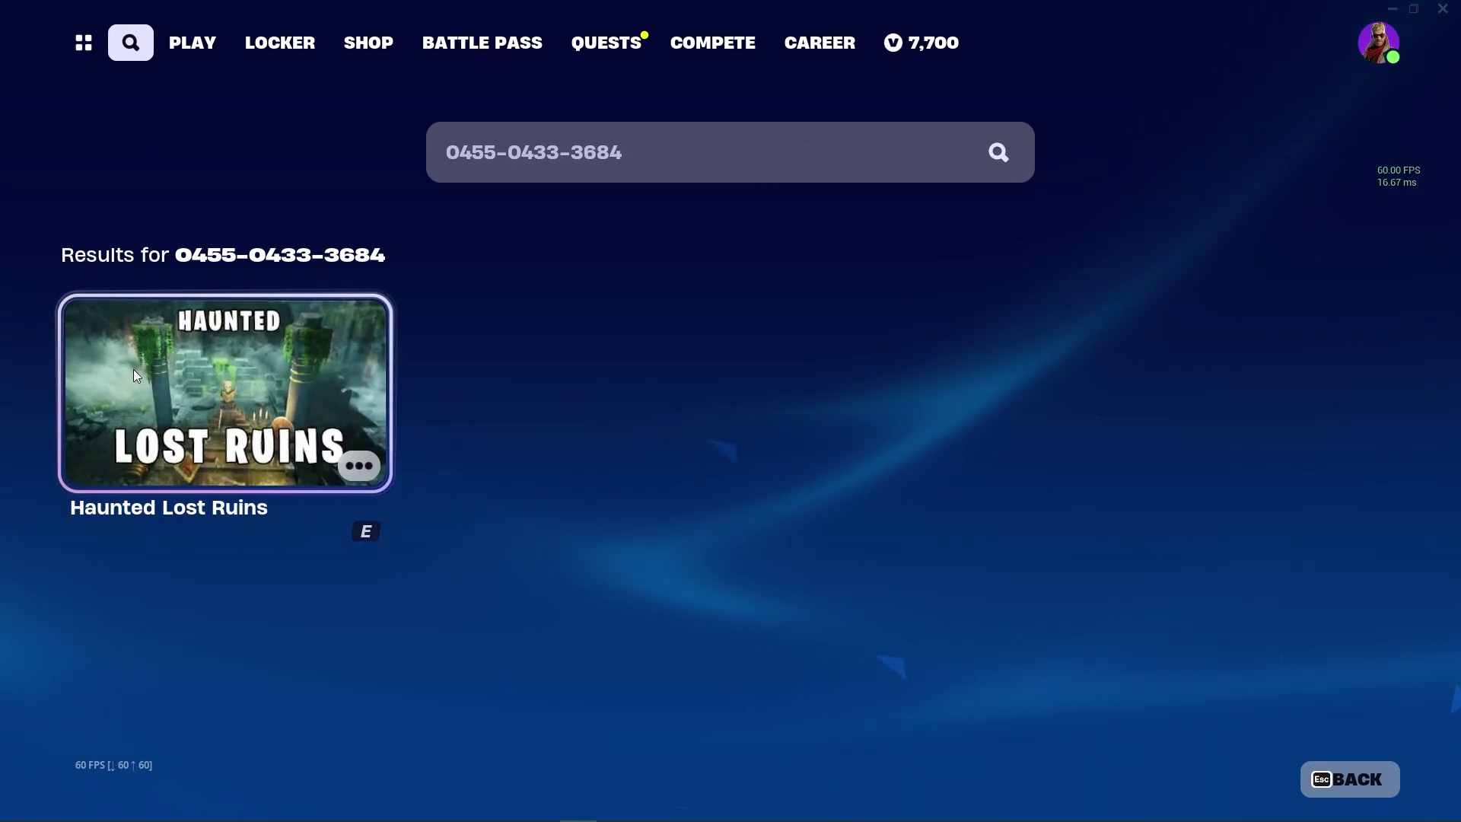
click(113, 372)
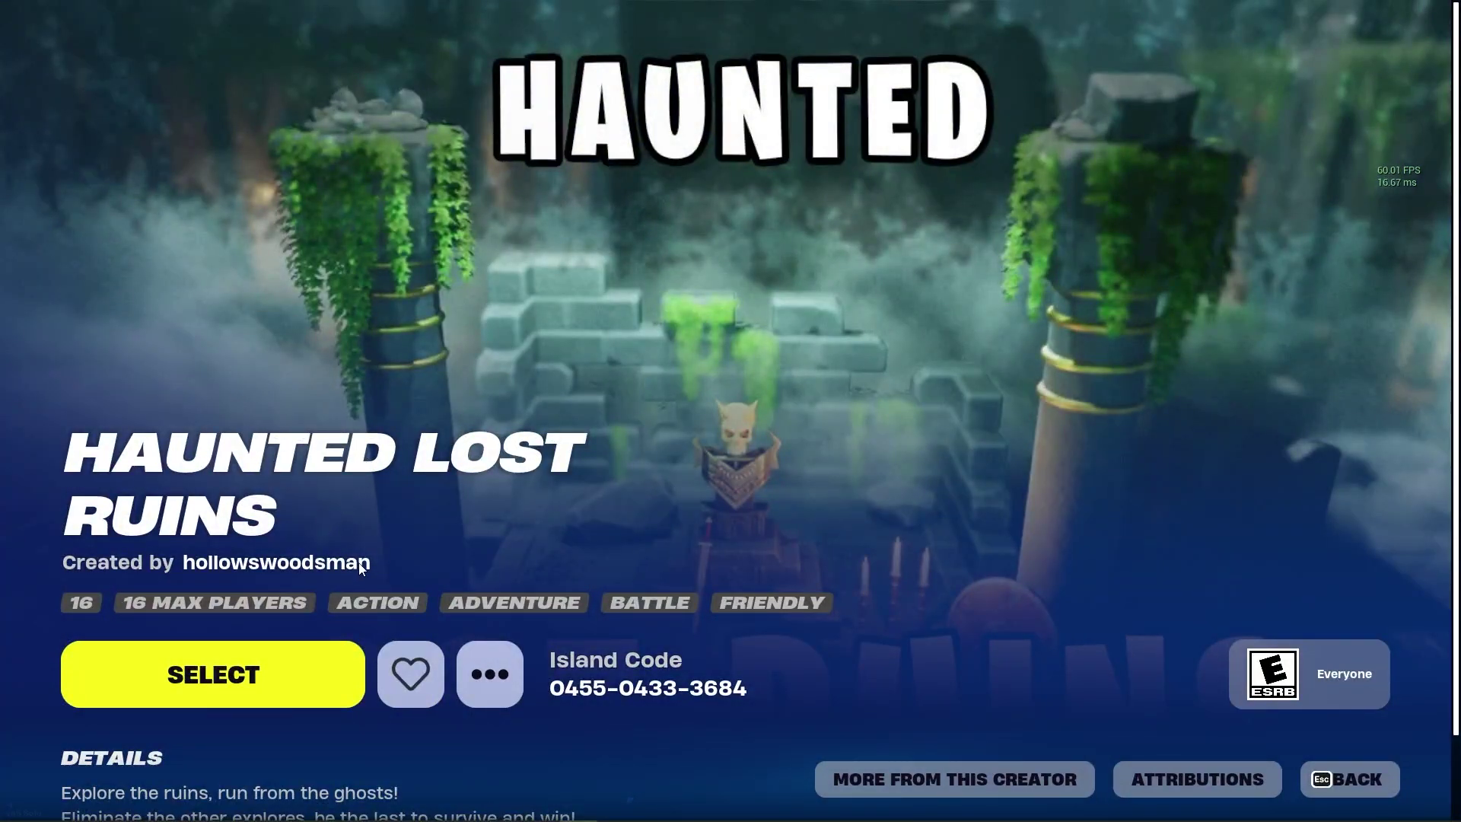
scroll(350, 582, down, 2)
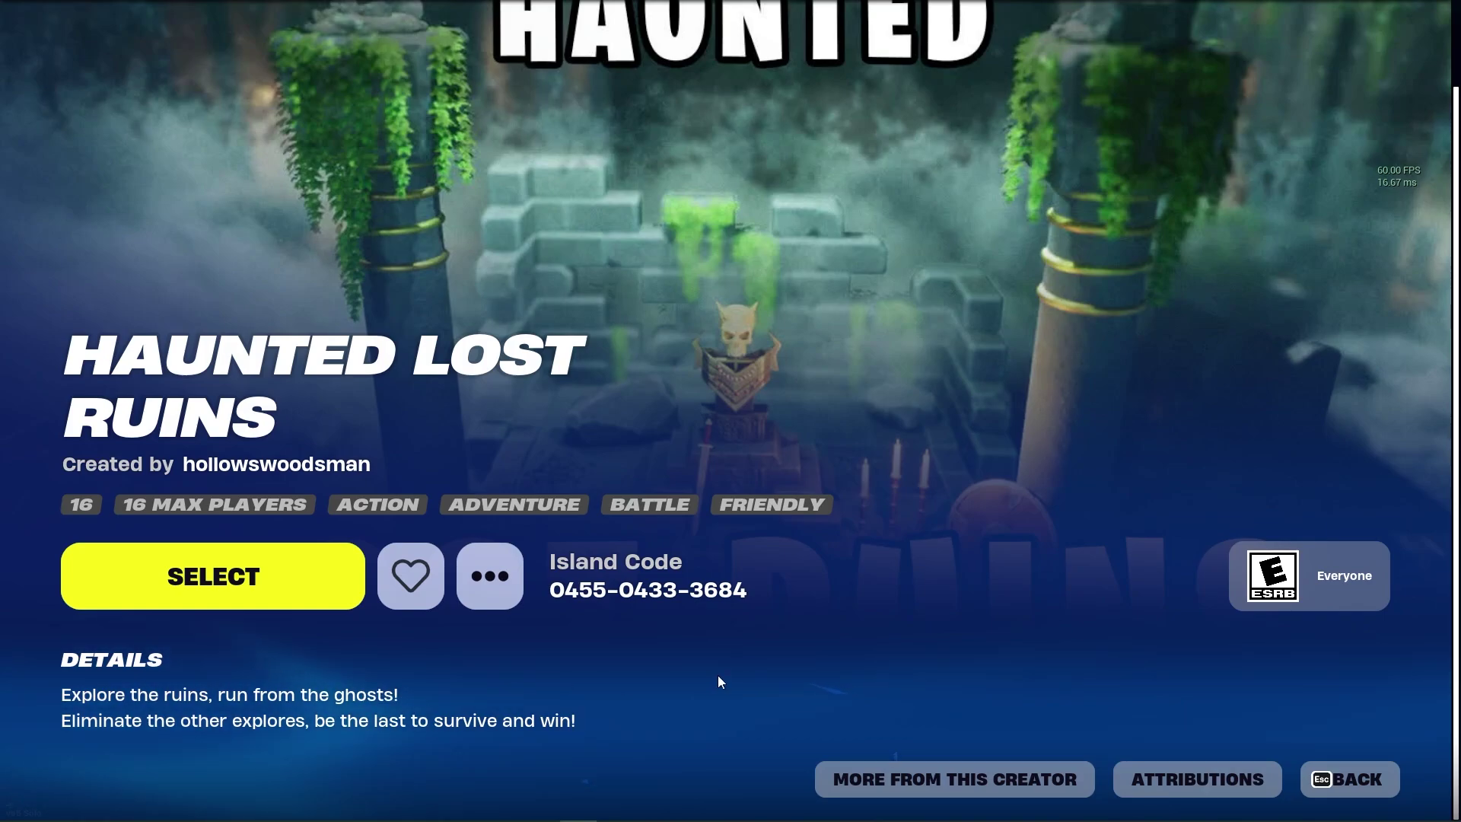
click(1362, 783)
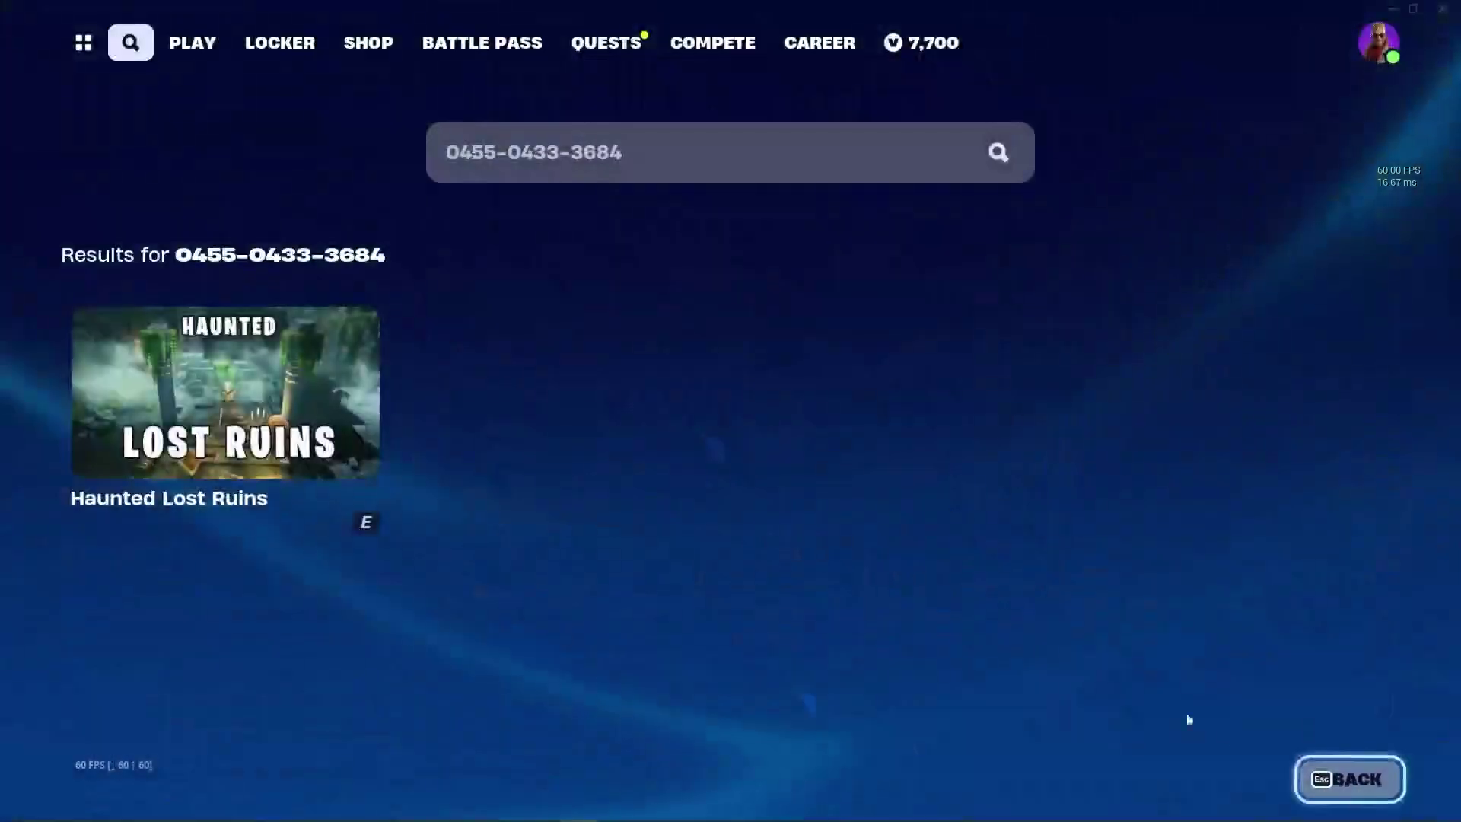
click(271, 397)
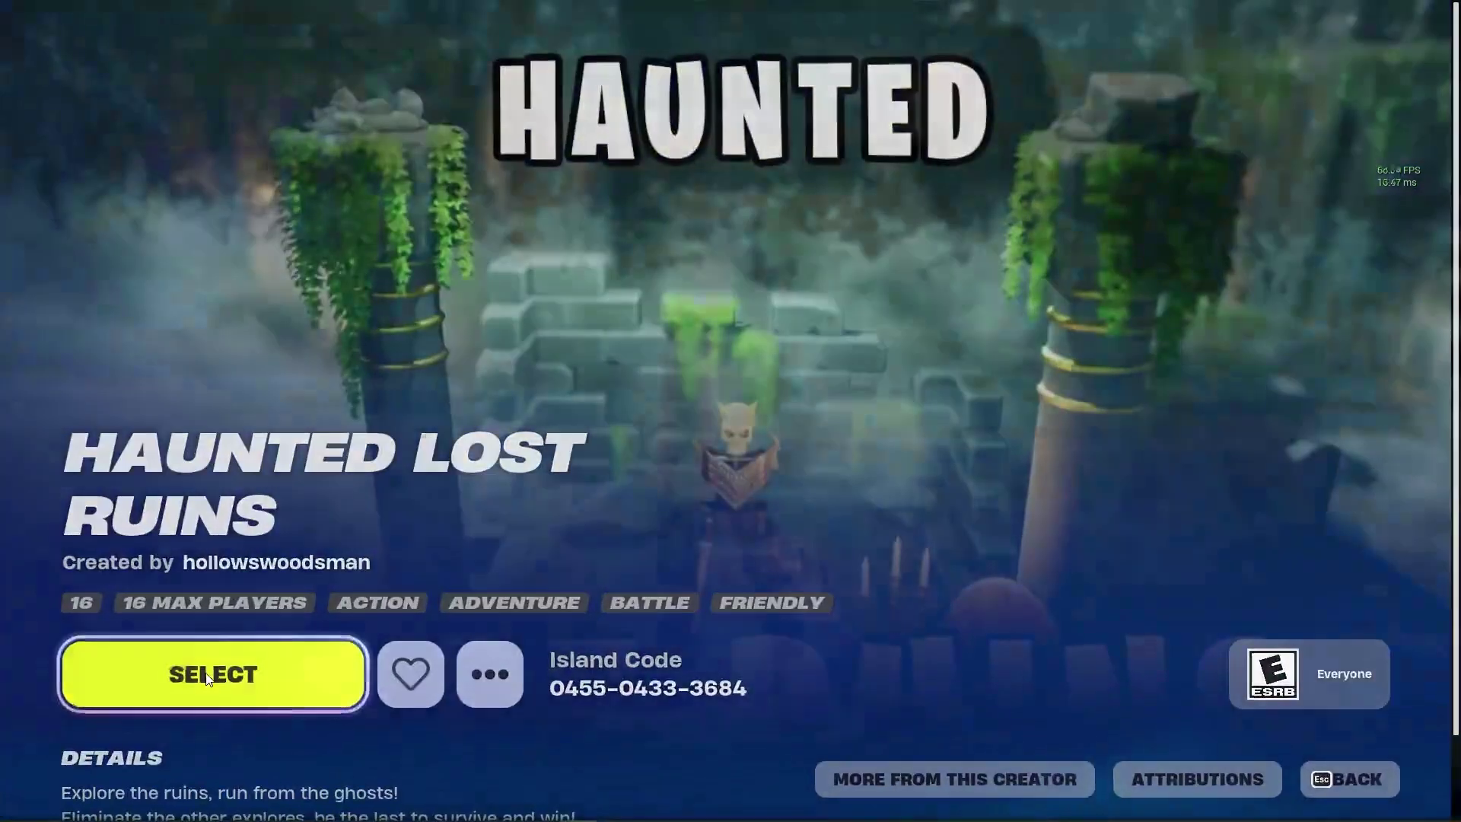
click(207, 676)
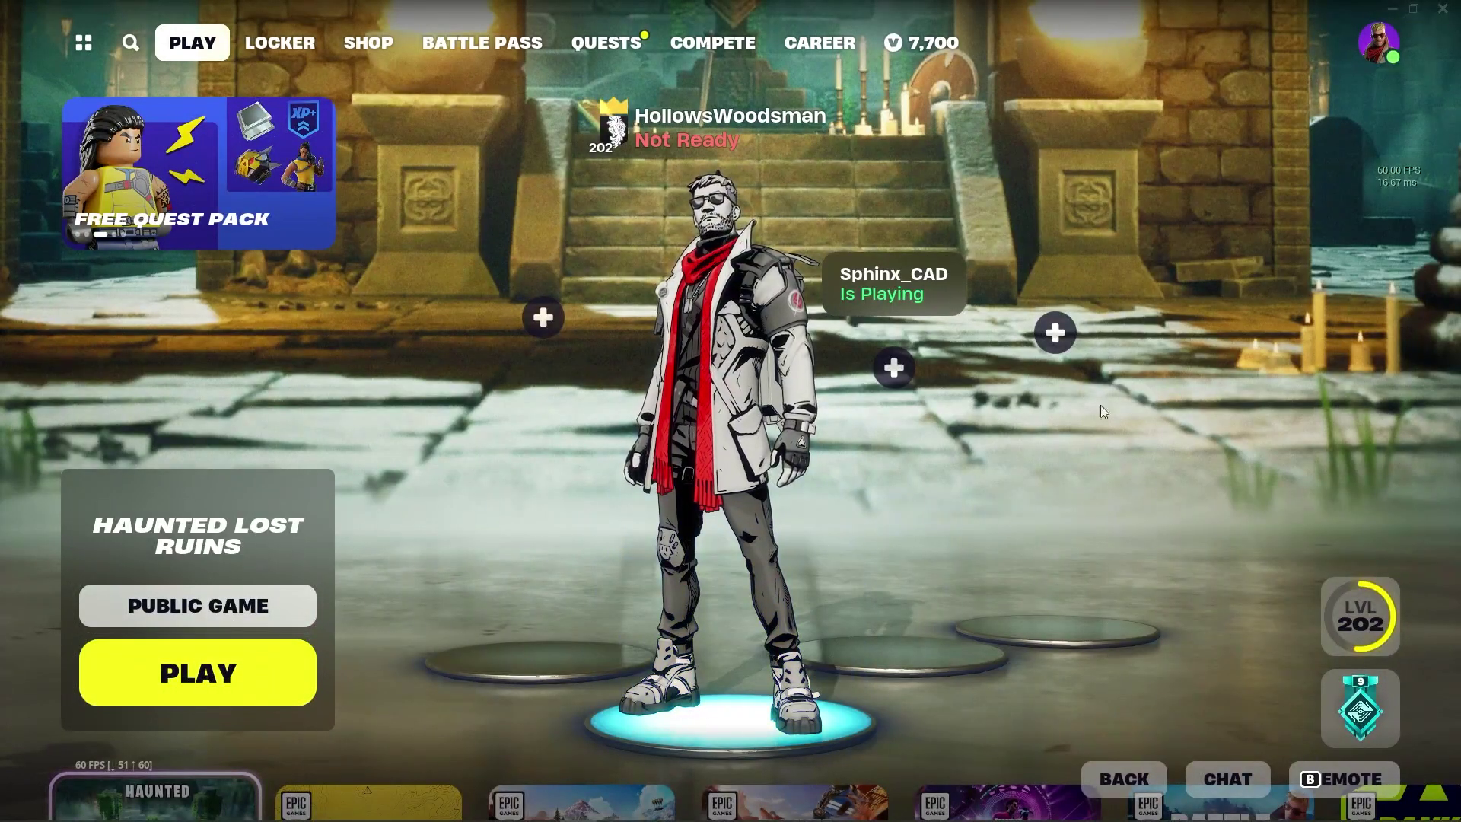
click(259, 678)
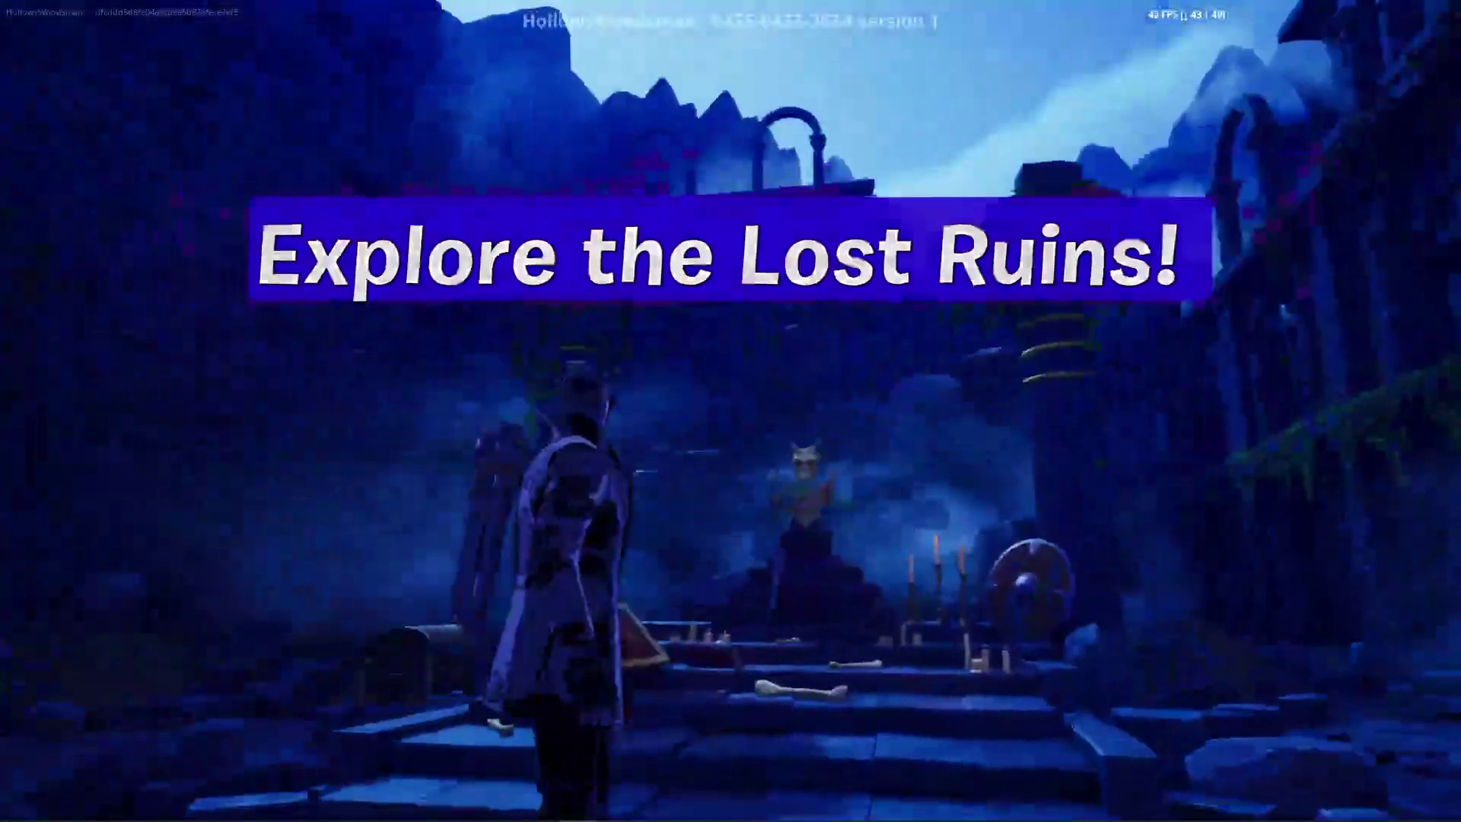
Run up the altar stairs past the skull bust, through the lit archway, and past the pillar
key(w)
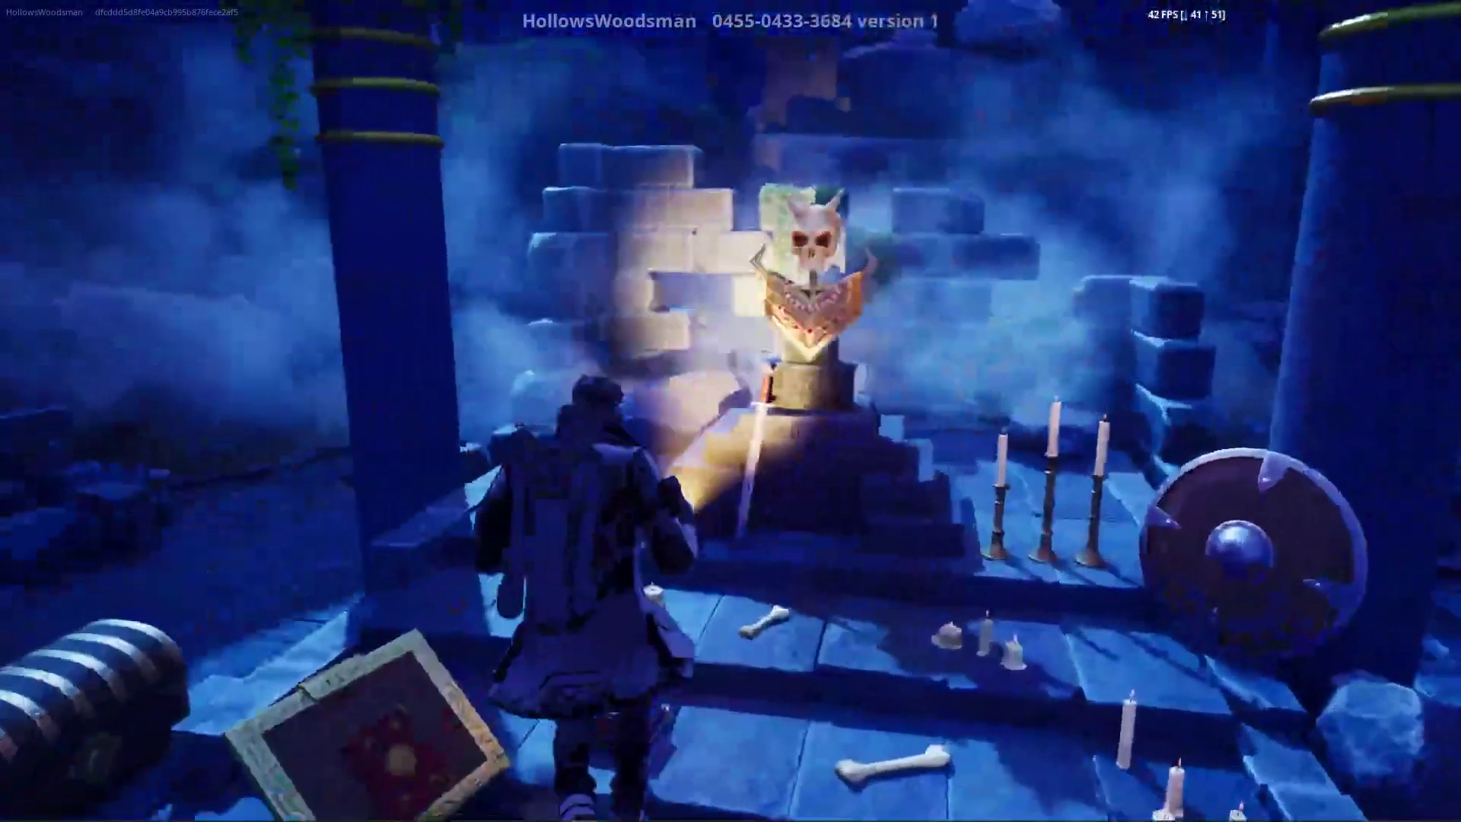
key(w)
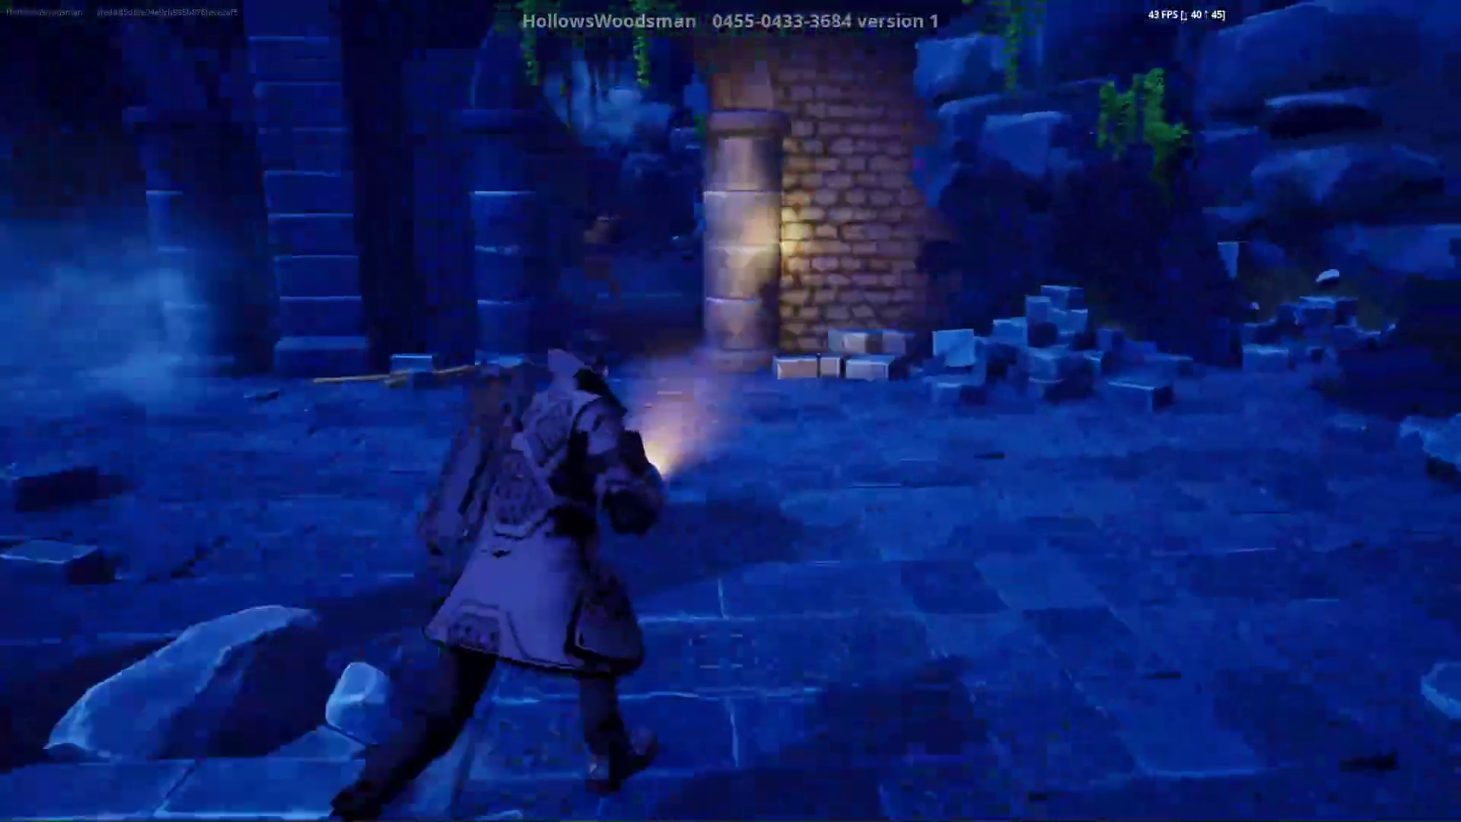
key(w)
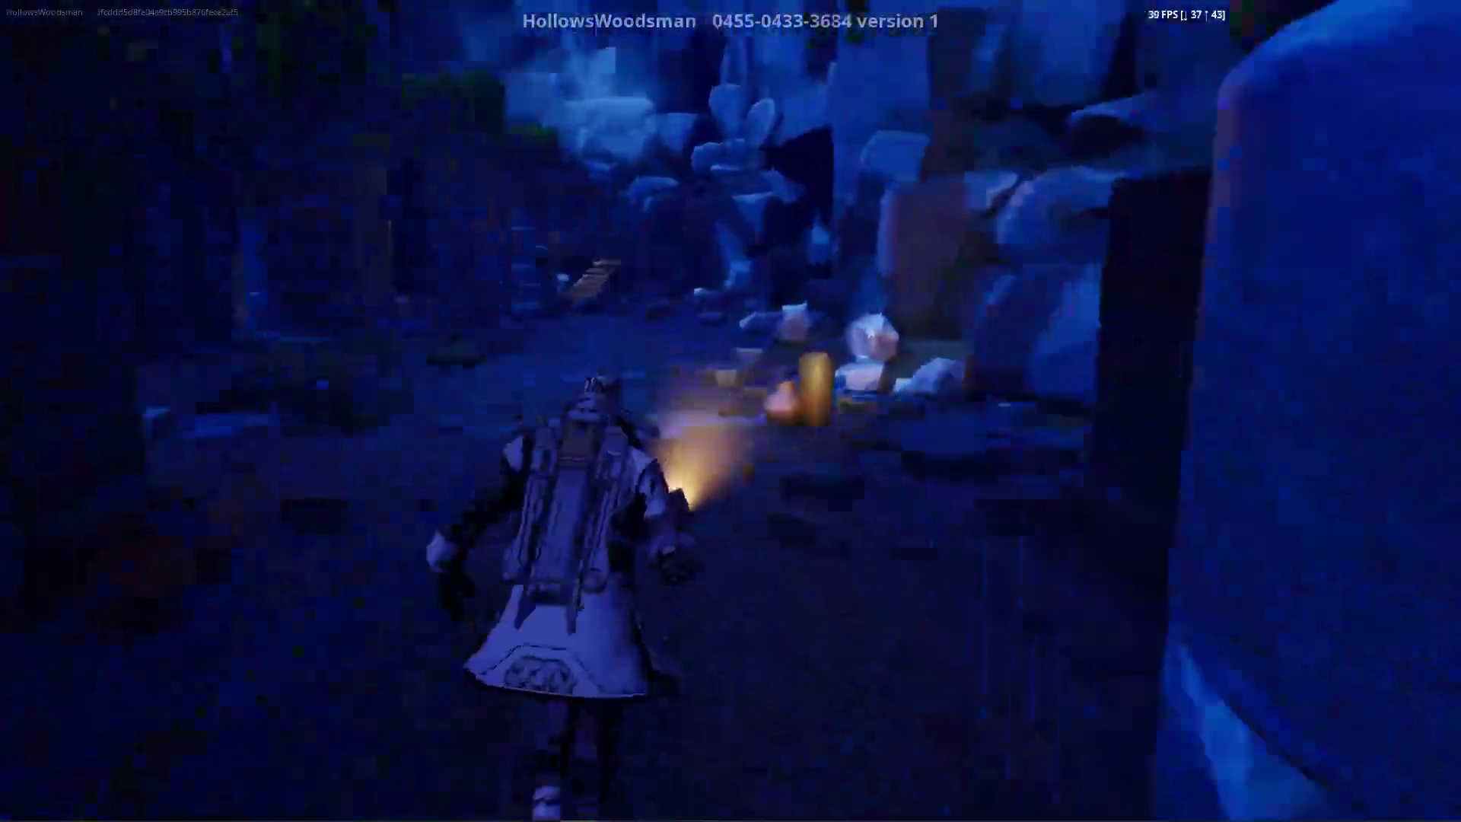
key(w)
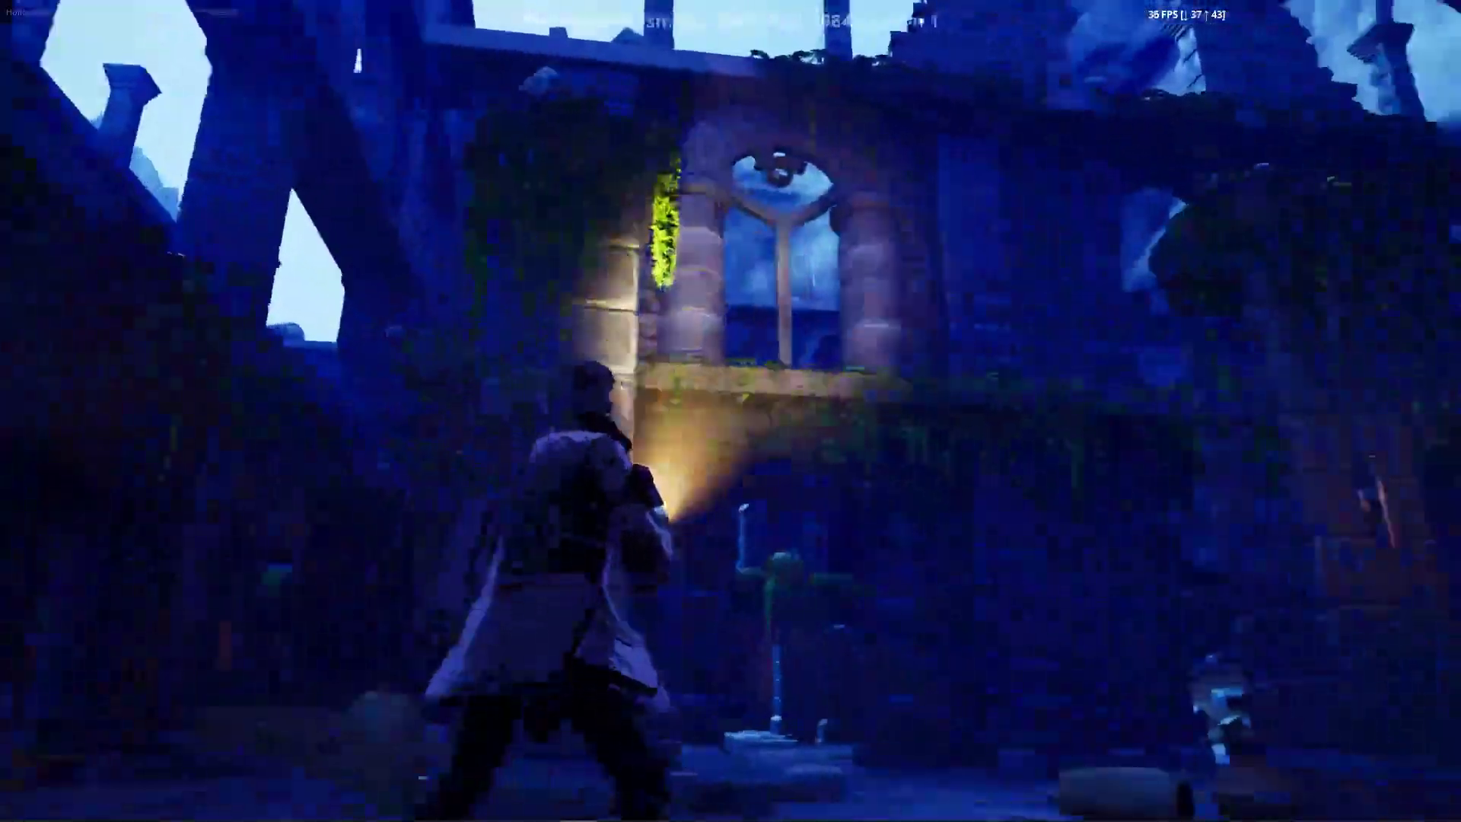